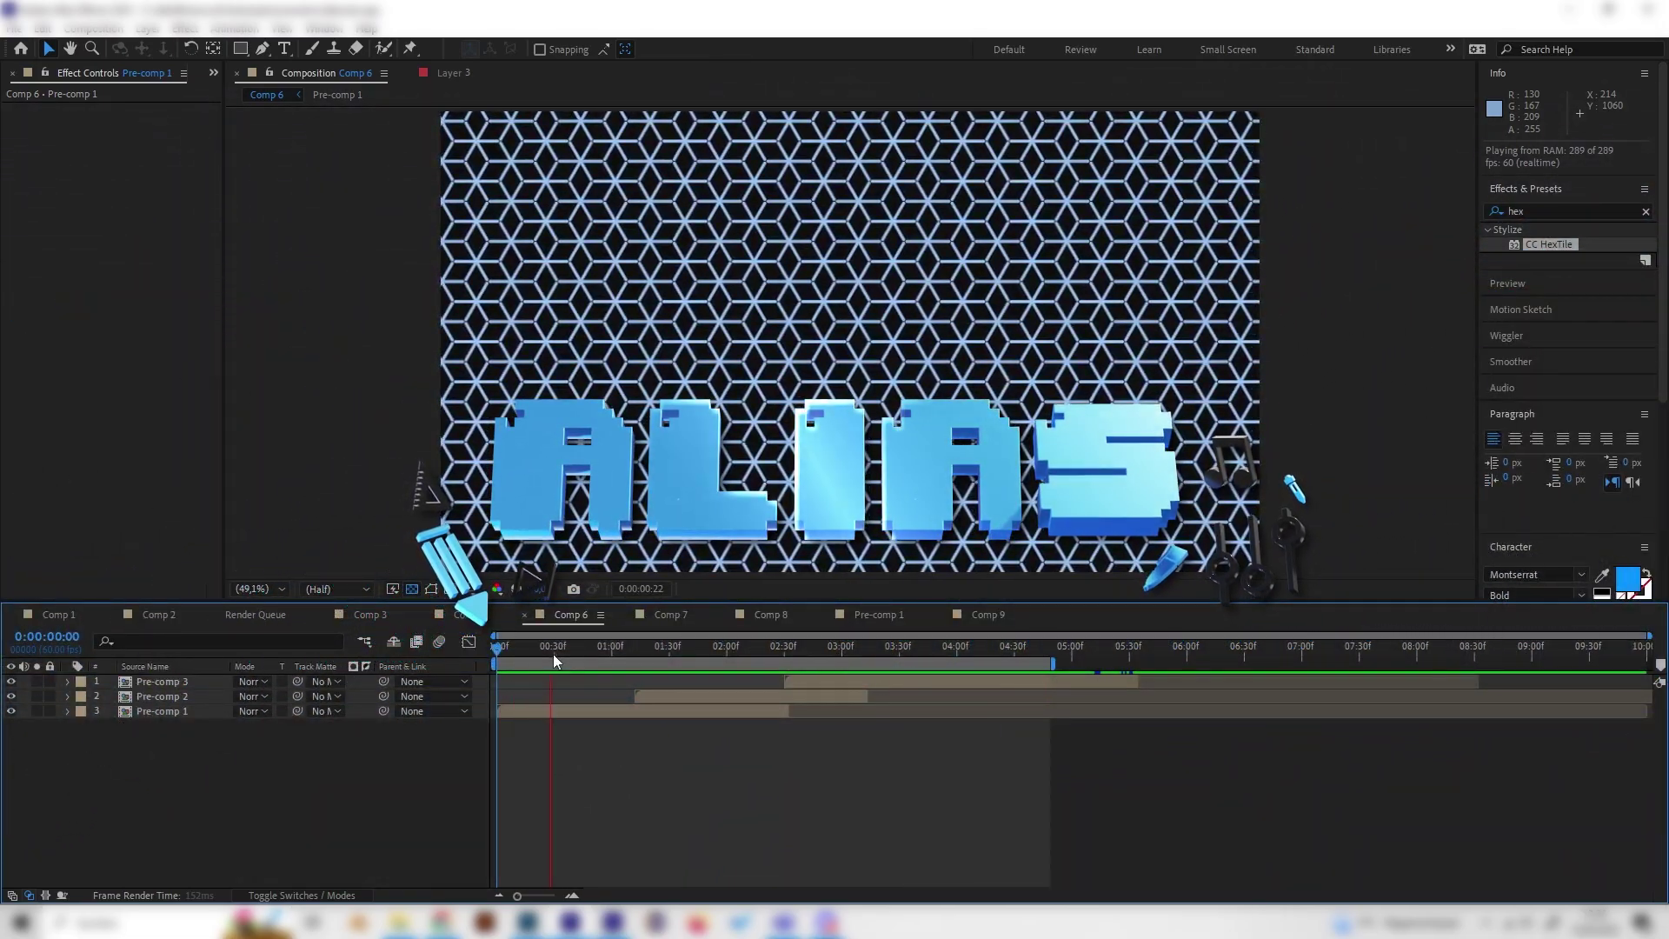
# Create a new 1920×1080, 60 fps composition, Comp 10, from the Project panel
pyautogui.click(544, 647)
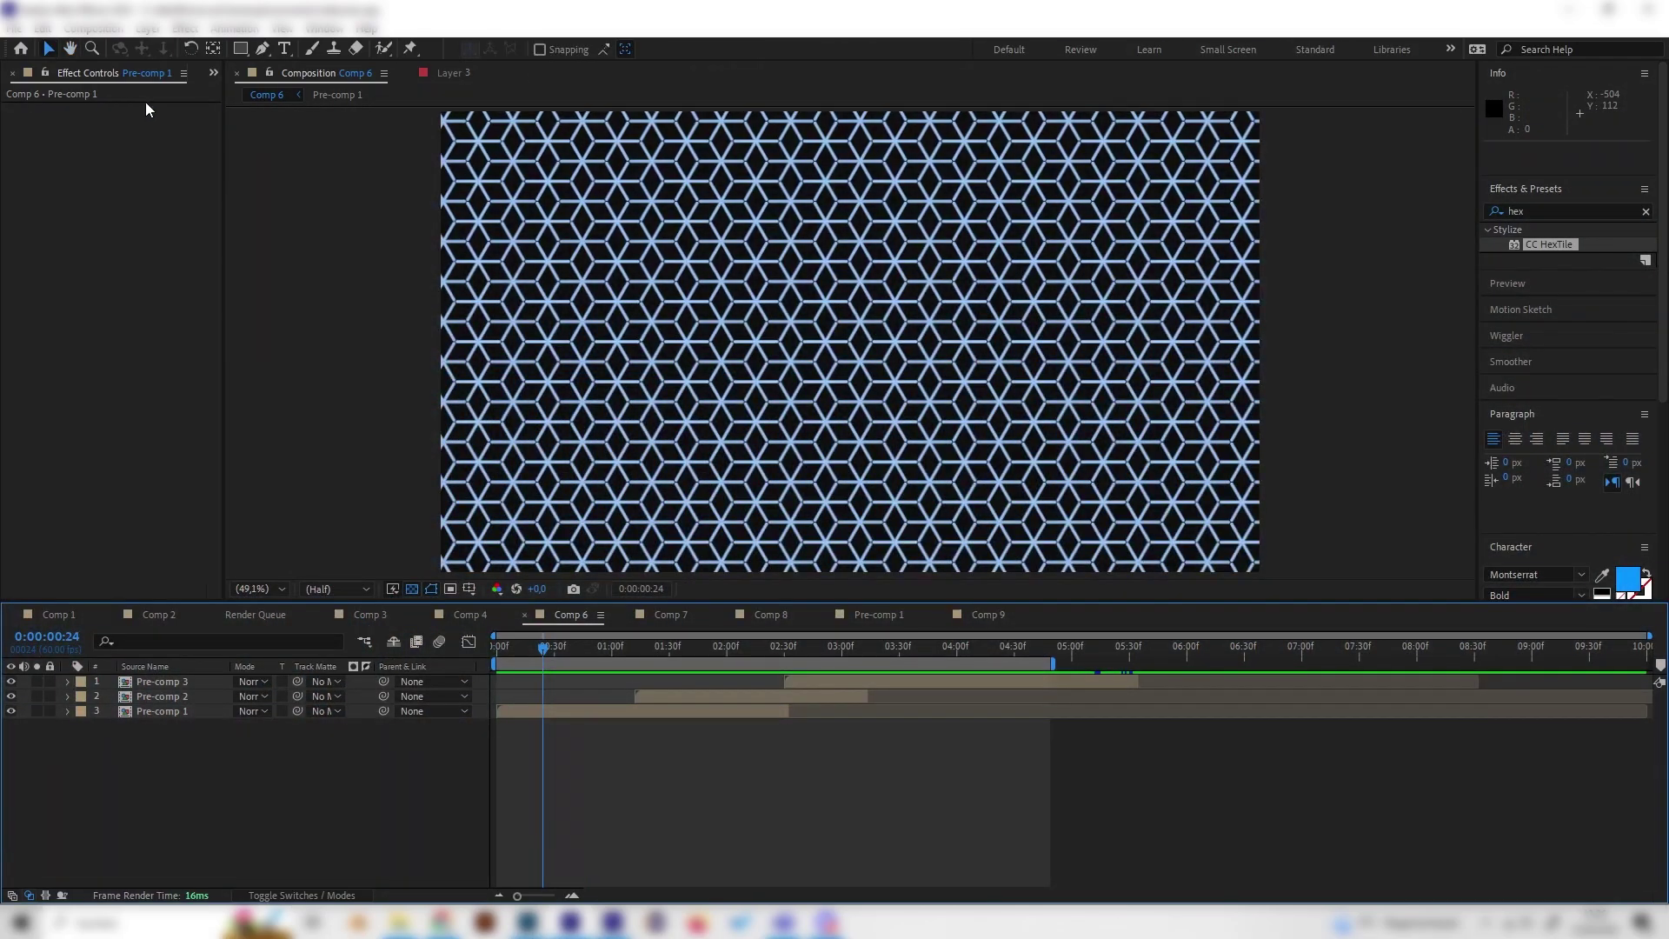
pyautogui.hotkey('ctrl', '0')
pyautogui.rightClick(76, 486)
pyautogui.click(108, 496)
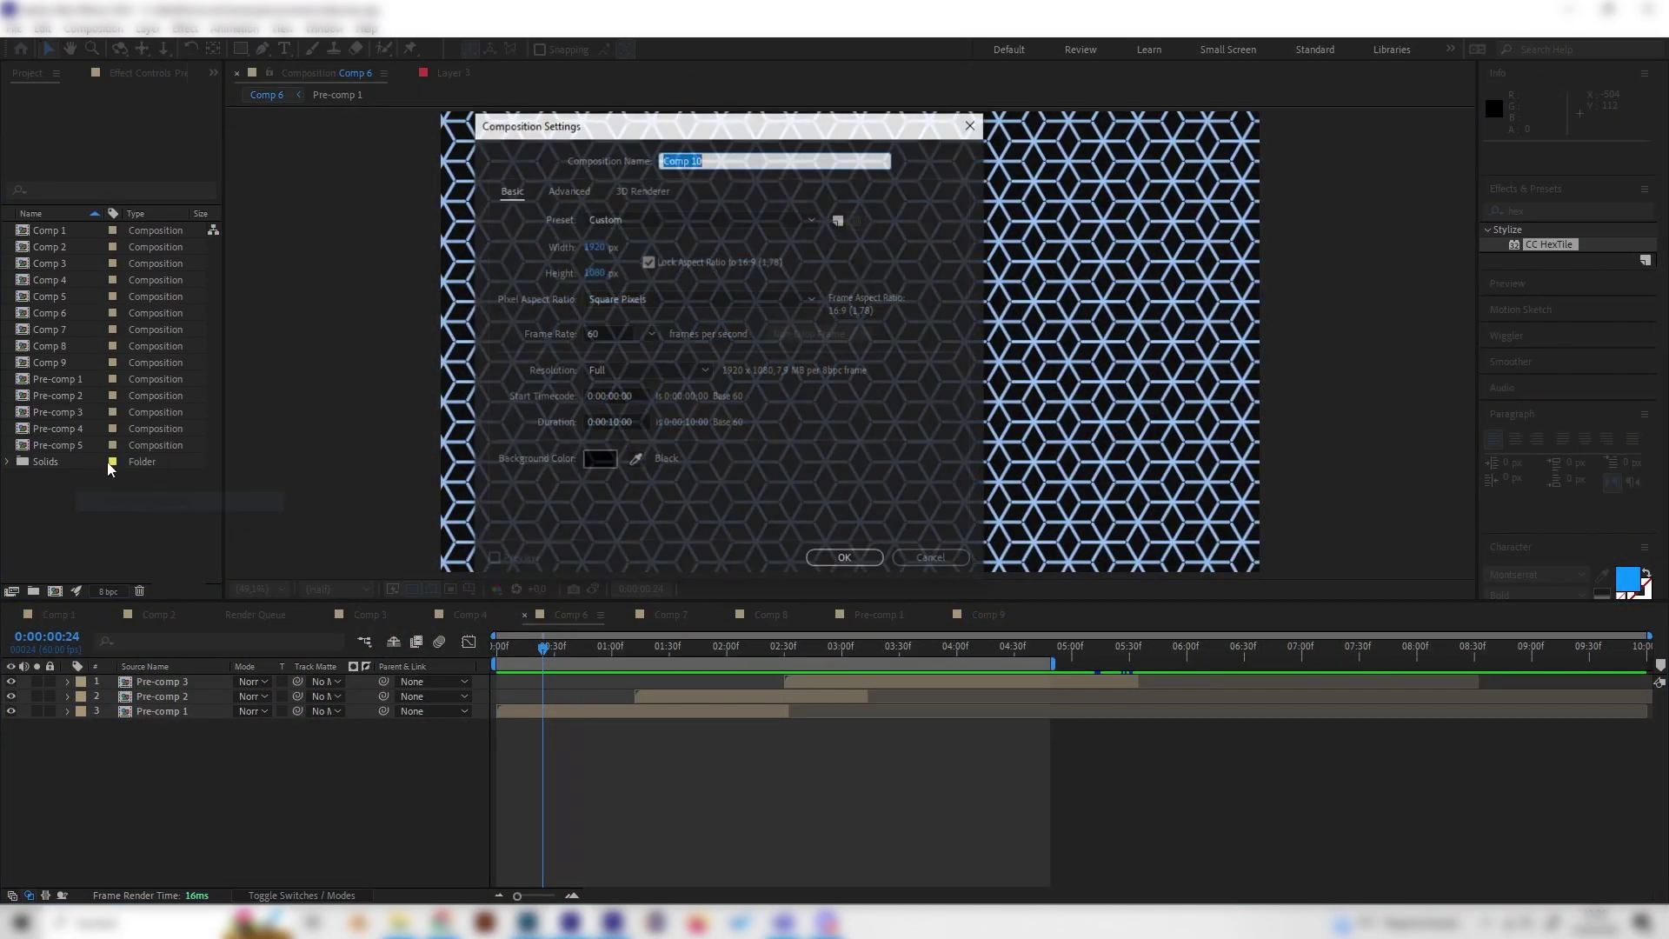
pyautogui.click(845, 559)
# Add a full-frame near-black 0F0F0F solid layer and select it
pyautogui.rightClick(239, 718)
pyautogui.moveTo(425, 512)
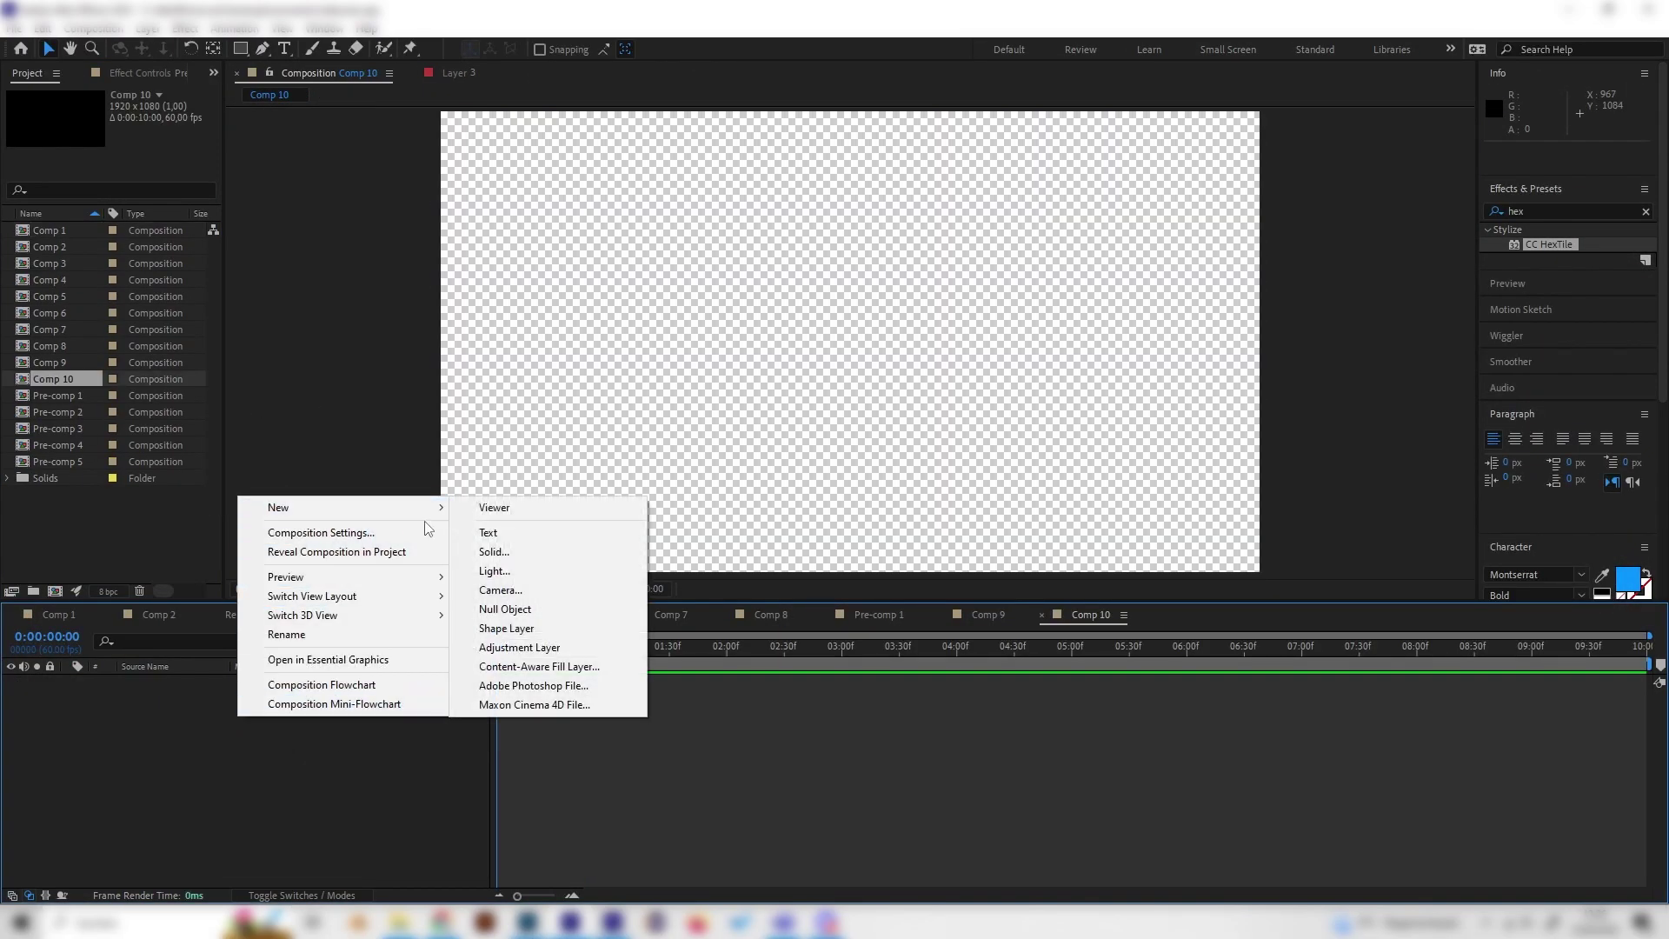
pyautogui.click(494, 551)
pyautogui.click(200, 304)
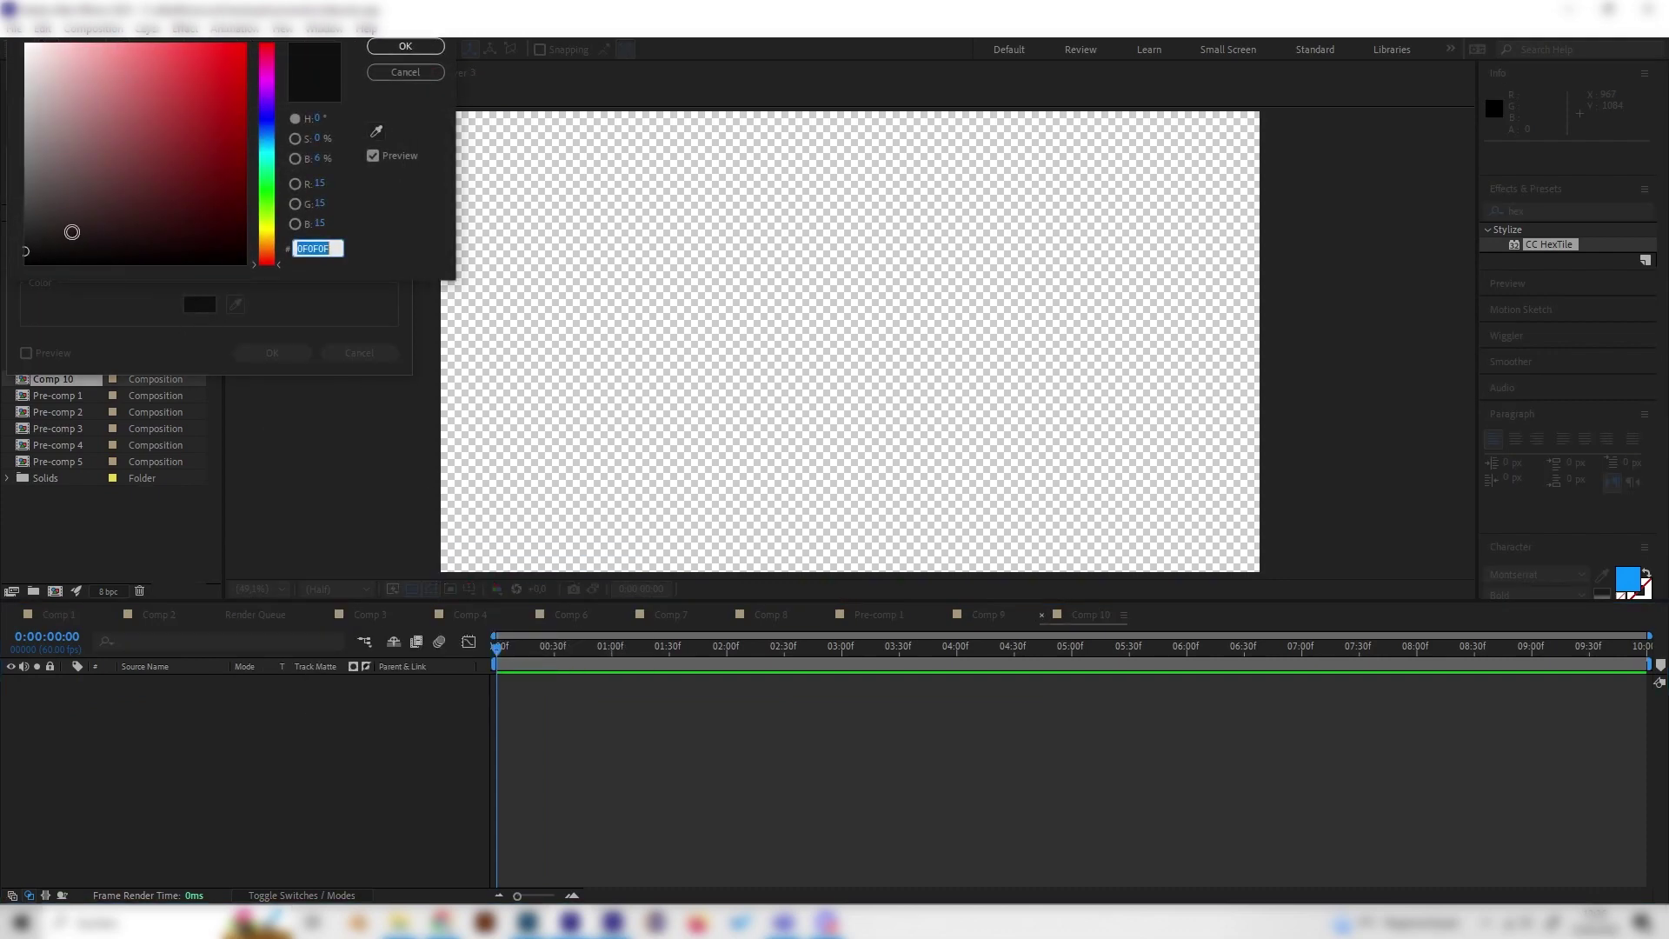
pyautogui.click(435, 51)
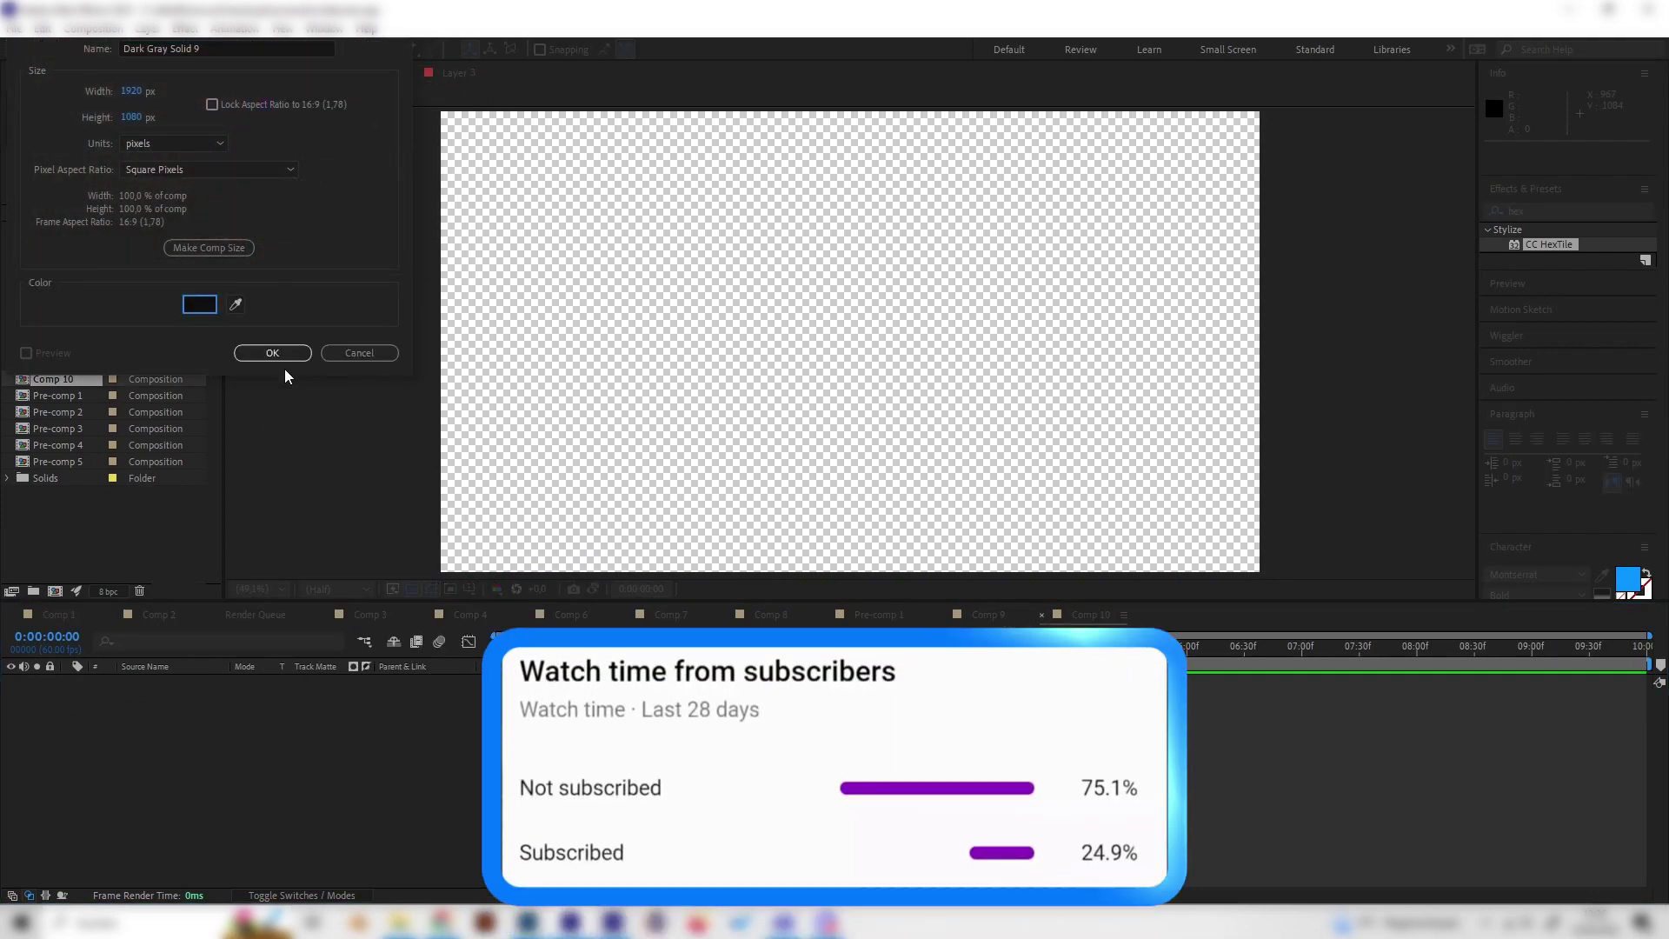
pyautogui.click(269, 349)
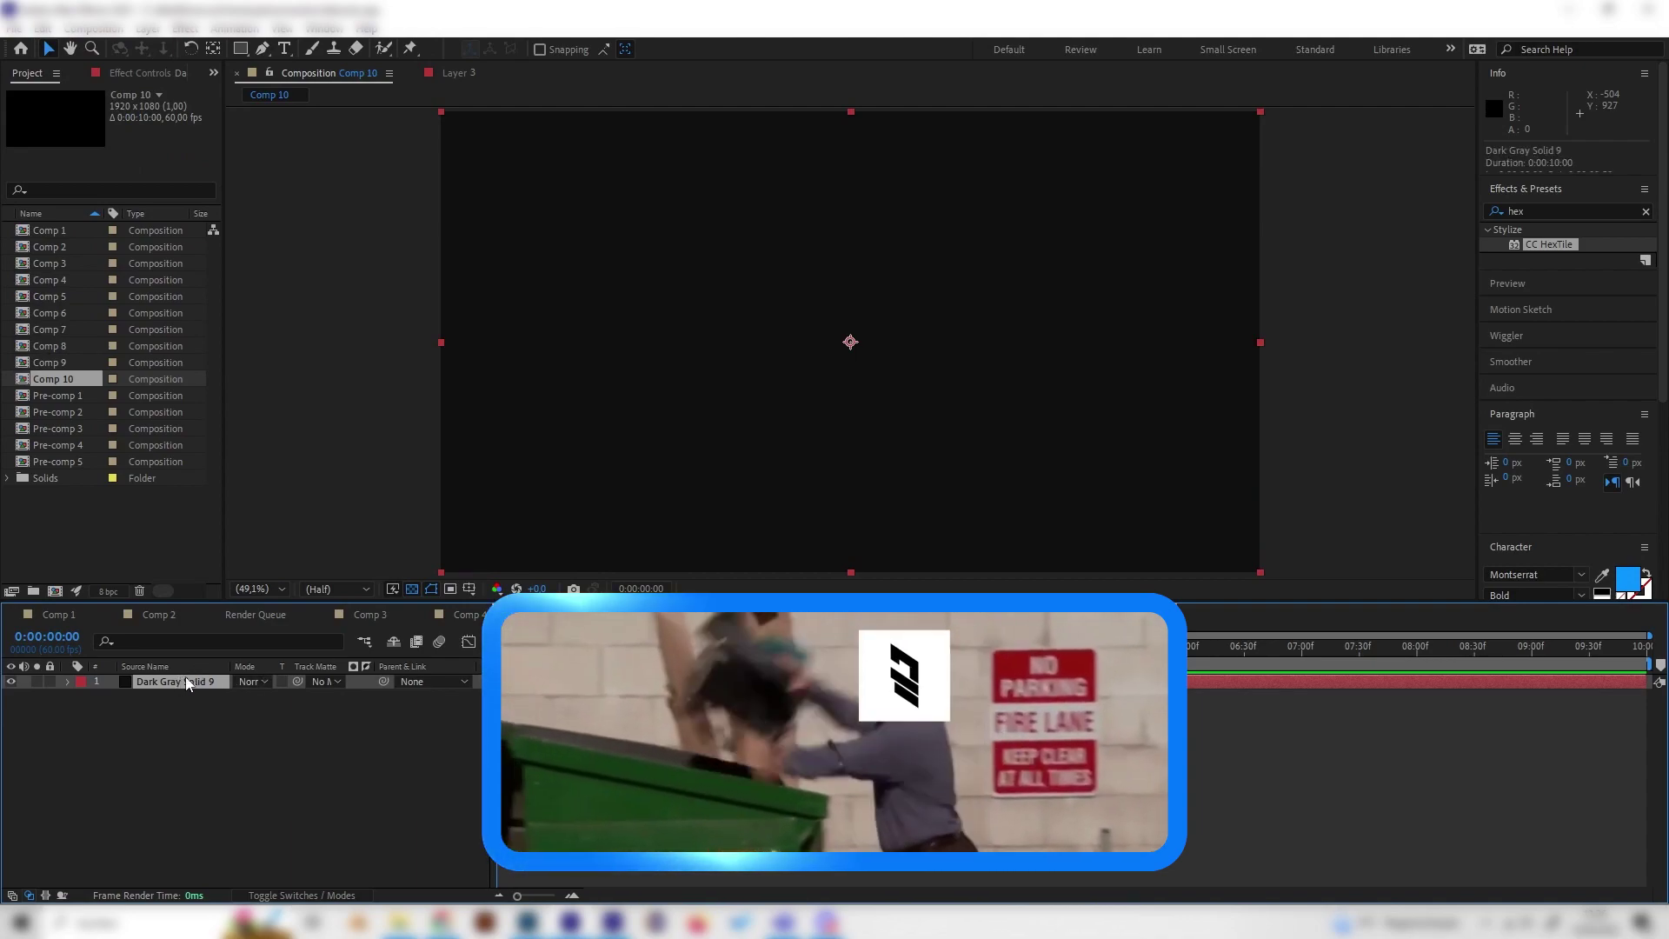
pyautogui.click(182, 685)
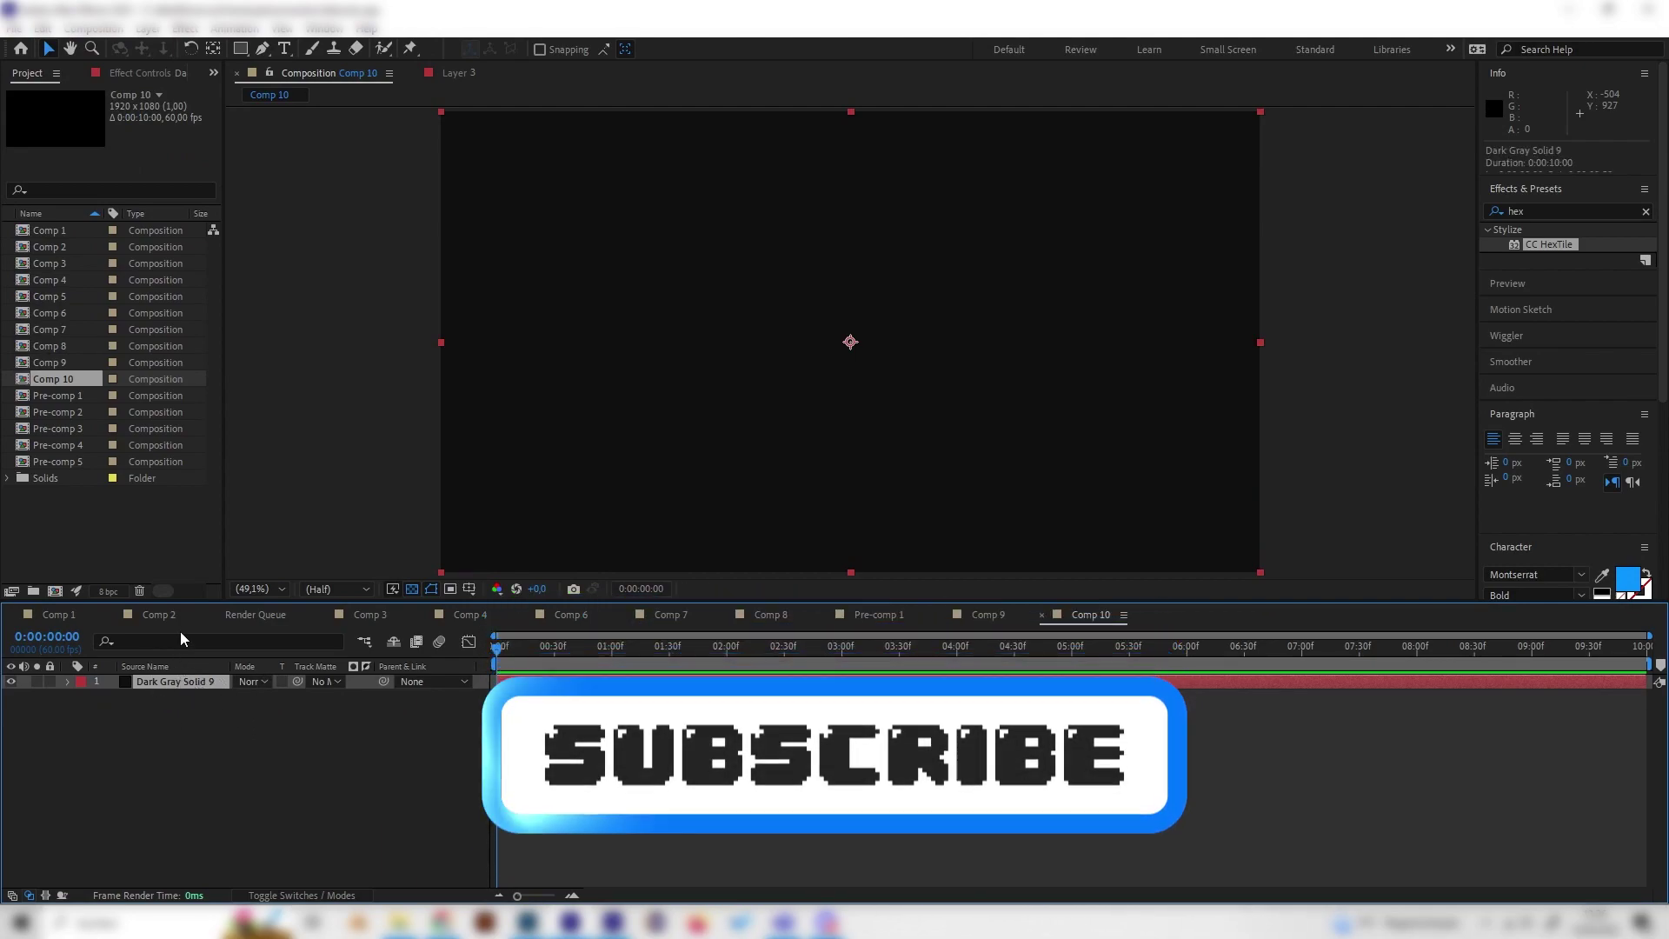
# Duplicate the dark solid and apply the Grid effect to the top copy
pyautogui.hotkey('ctrl', 'd')
pyautogui.click(174, 683)
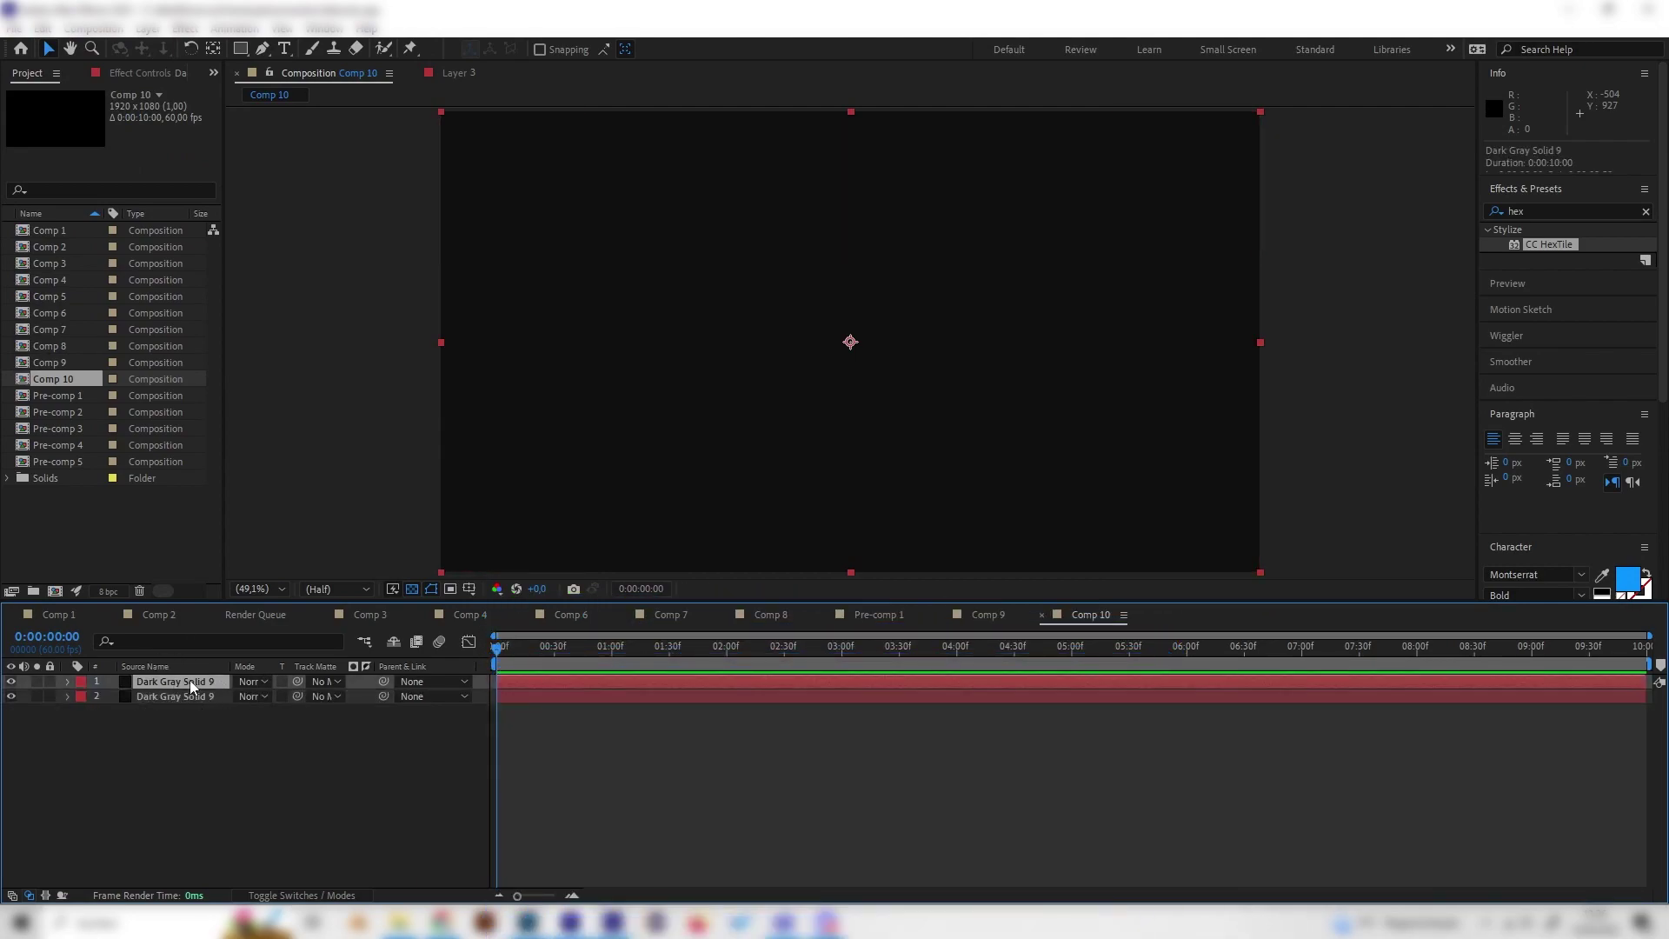
pyautogui.click(1530, 211)
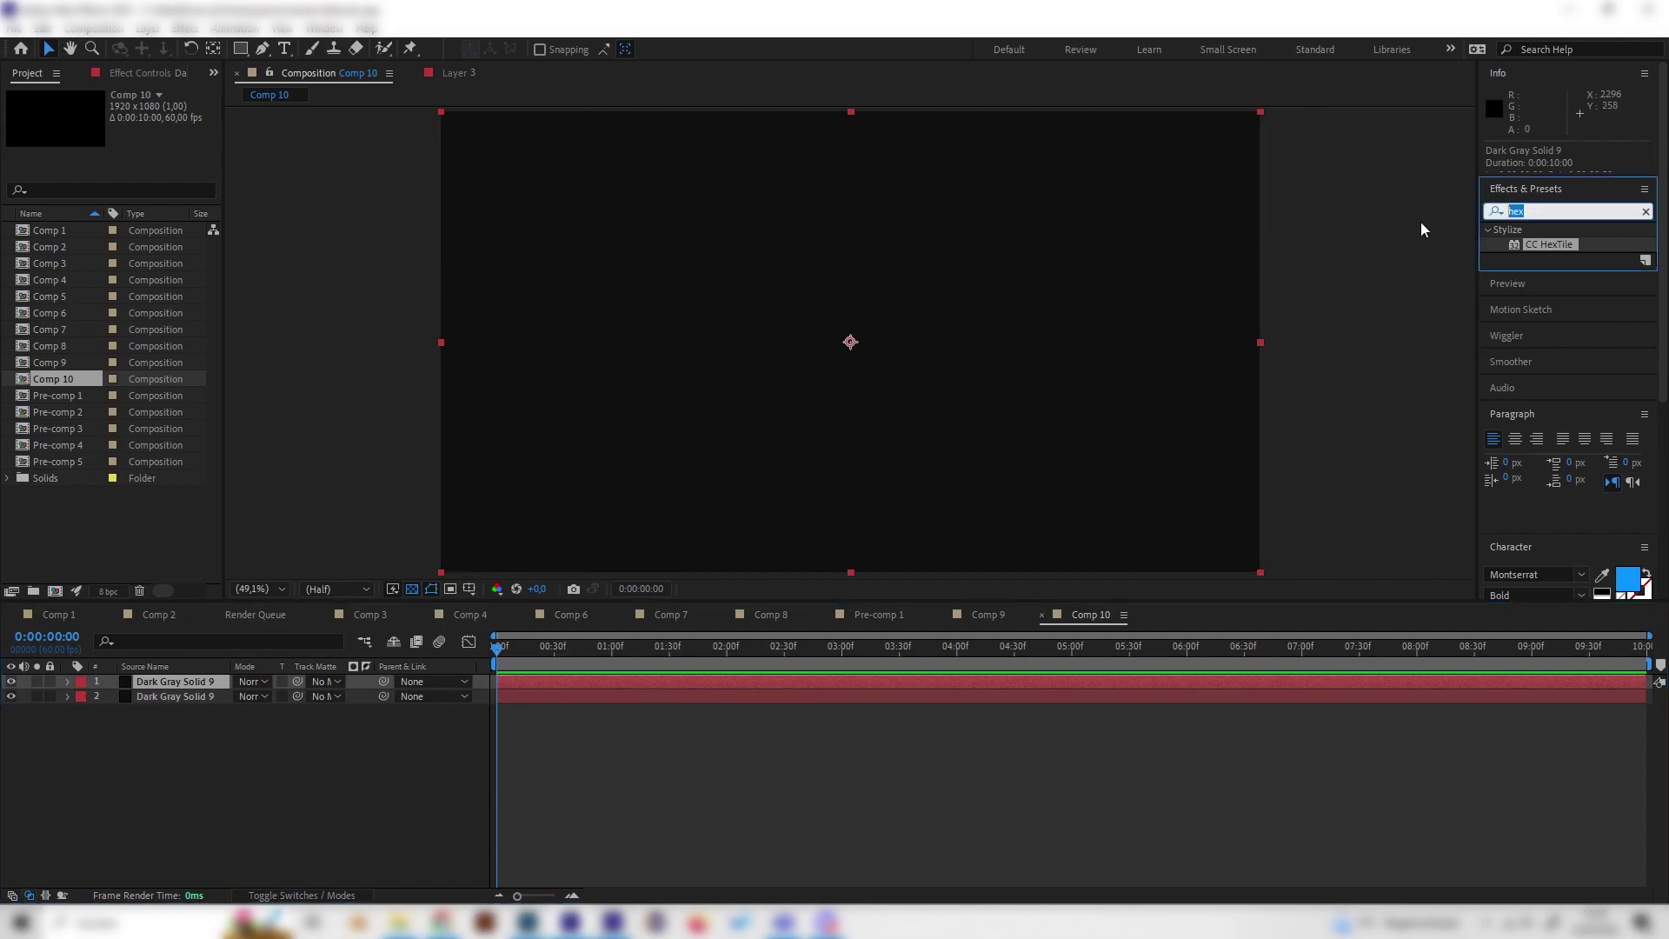
pyautogui.write('grid')
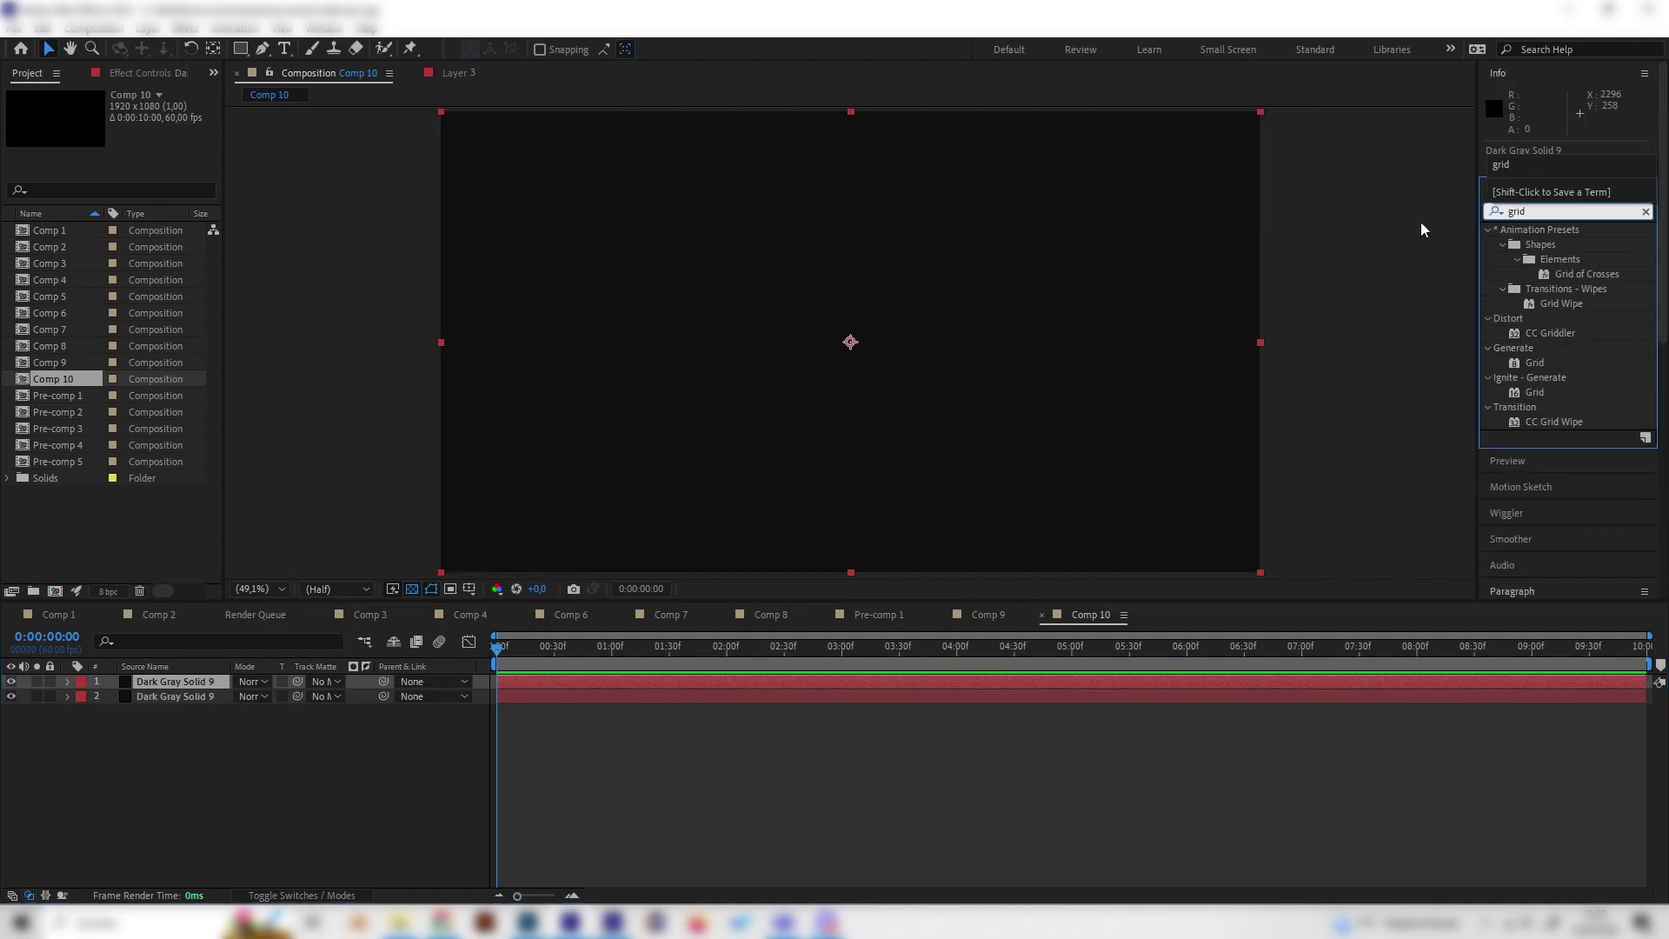
pyautogui.moveTo(1536, 362); pyautogui.dragTo(192, 686)
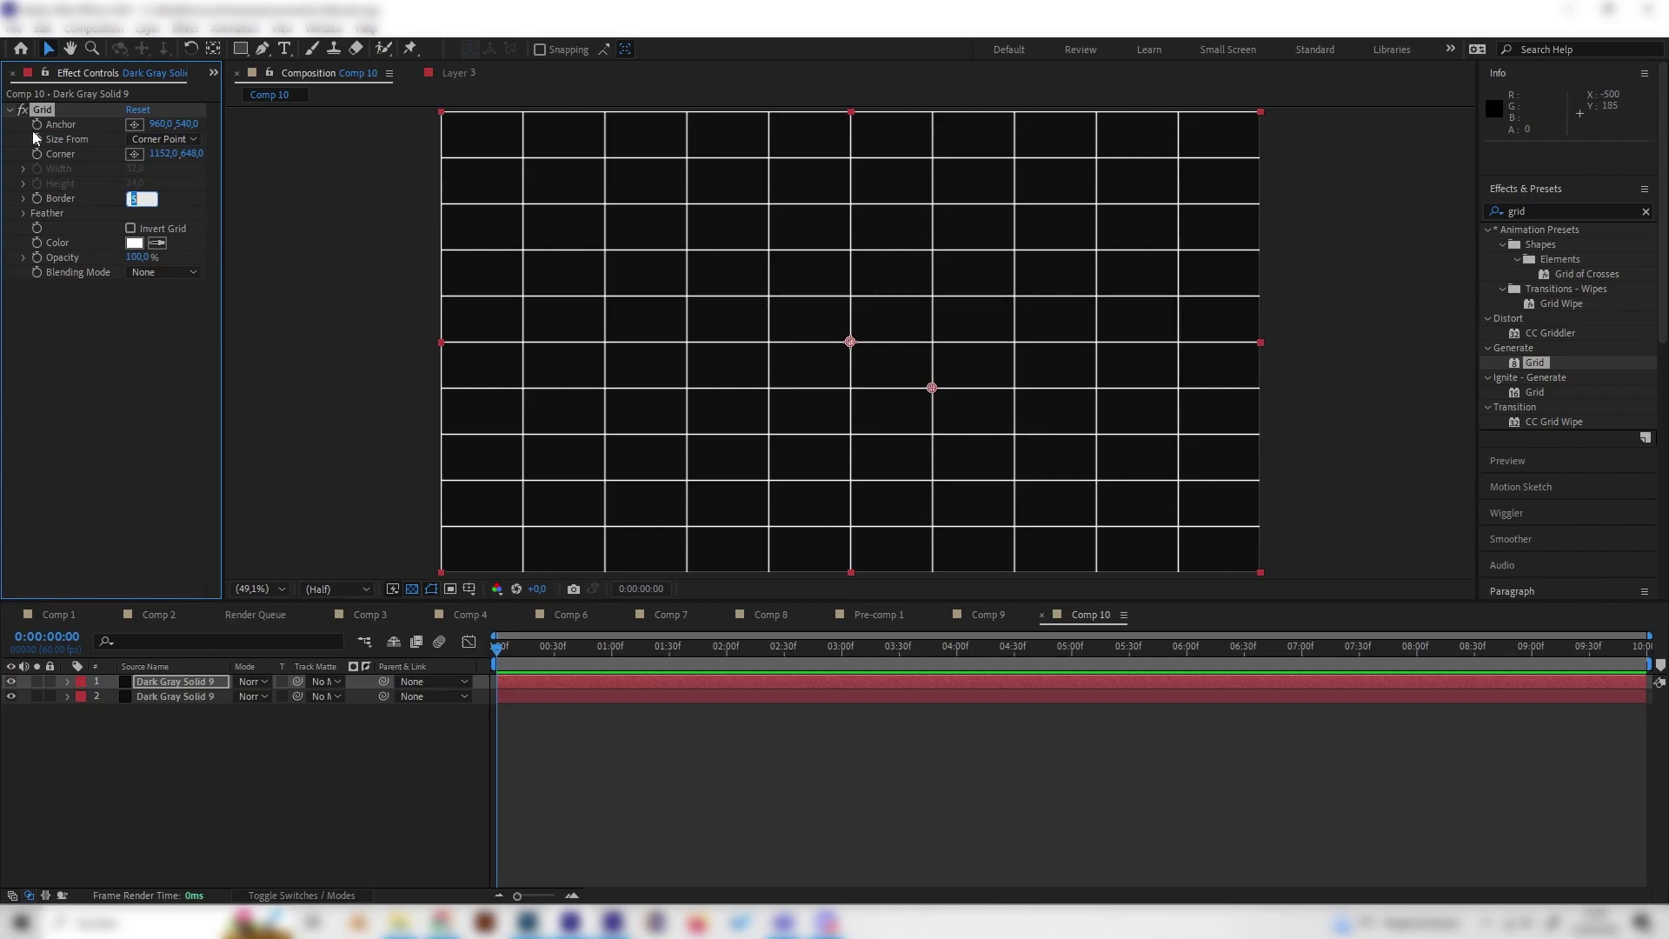
# Set the Grid Border to 10 and clear the effects search
pyautogui.write('8')
pyautogui.press('Return')
pyautogui.click(134, 199)
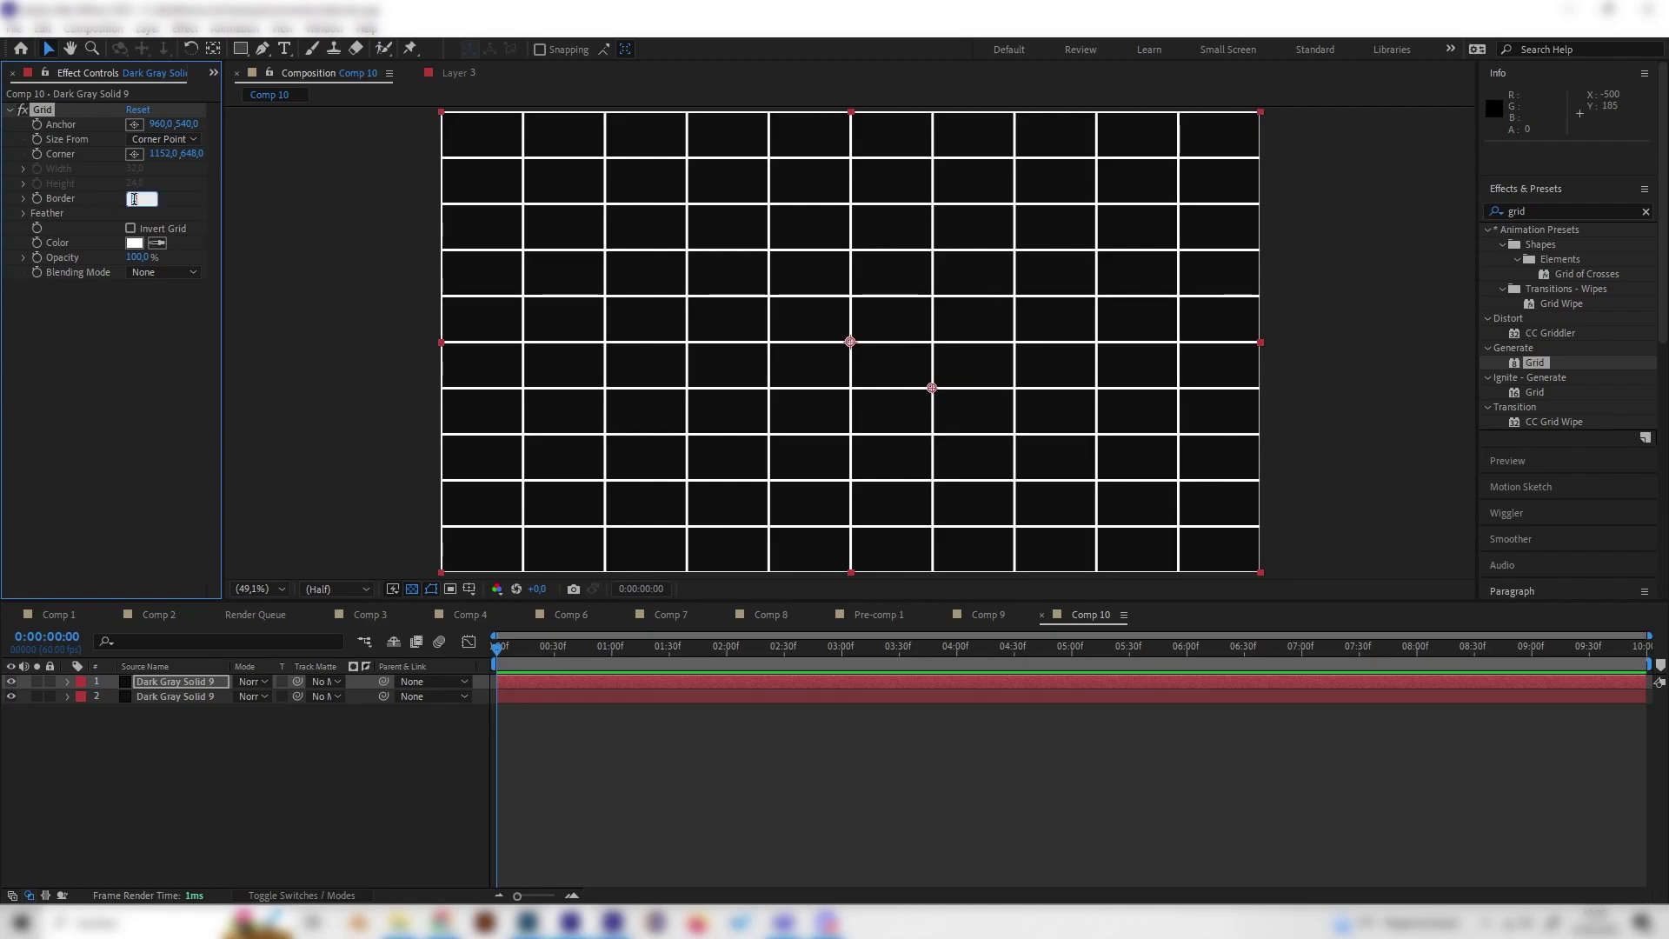
pyautogui.write('10')
pyautogui.press('Return')
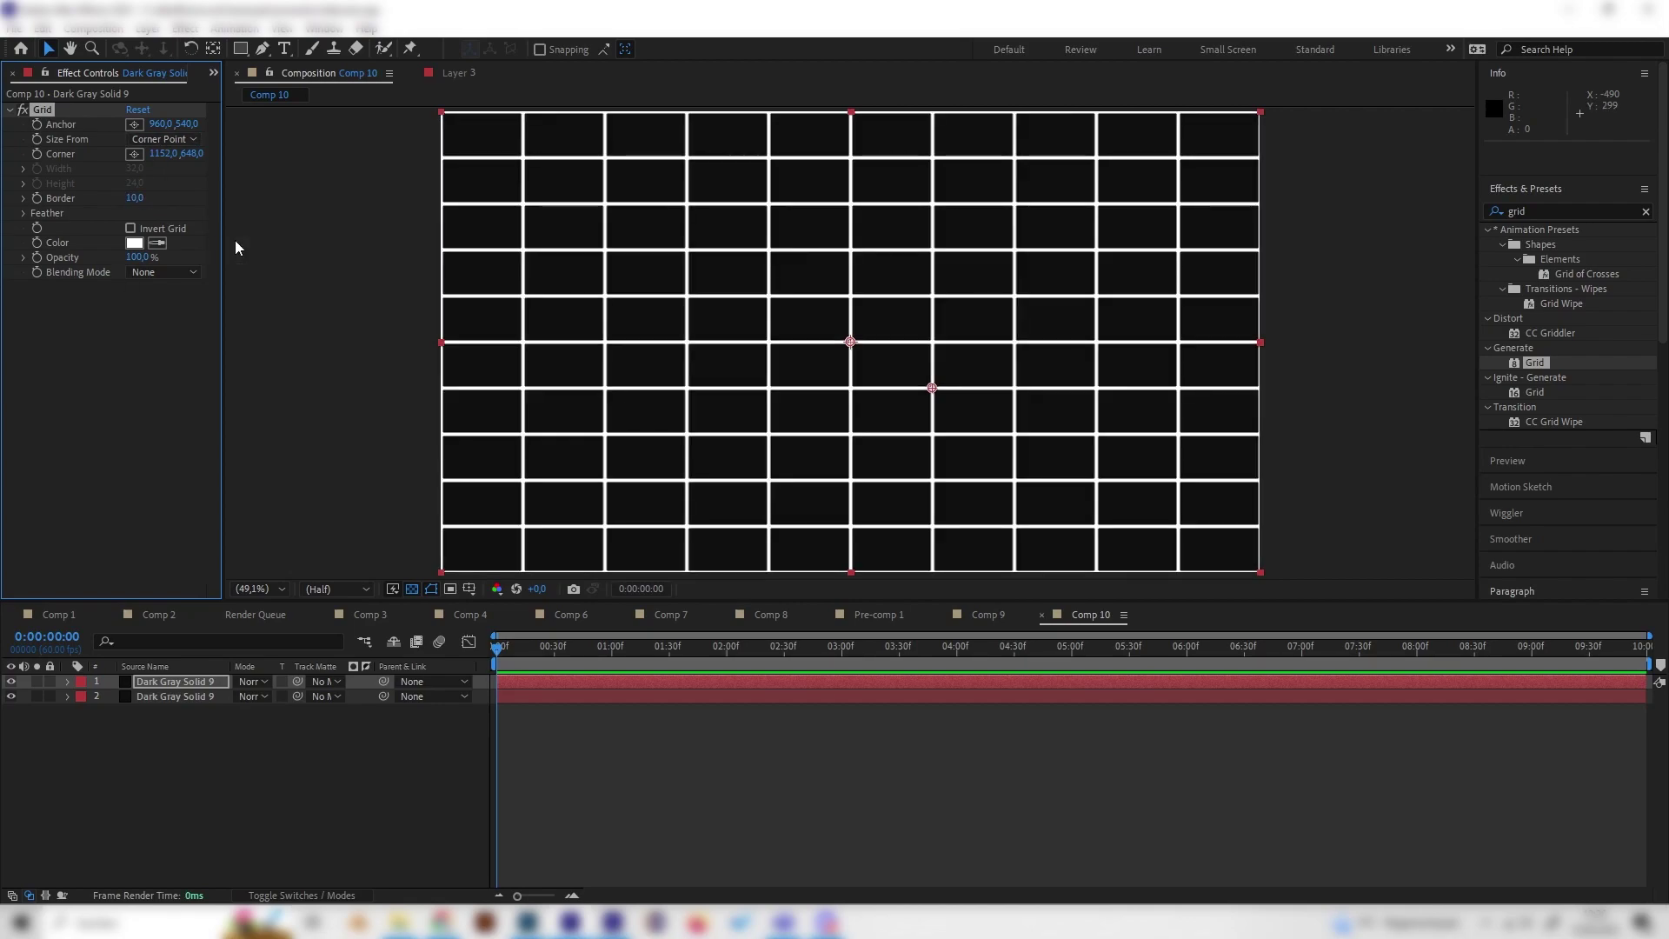
pyautogui.press('Escape')
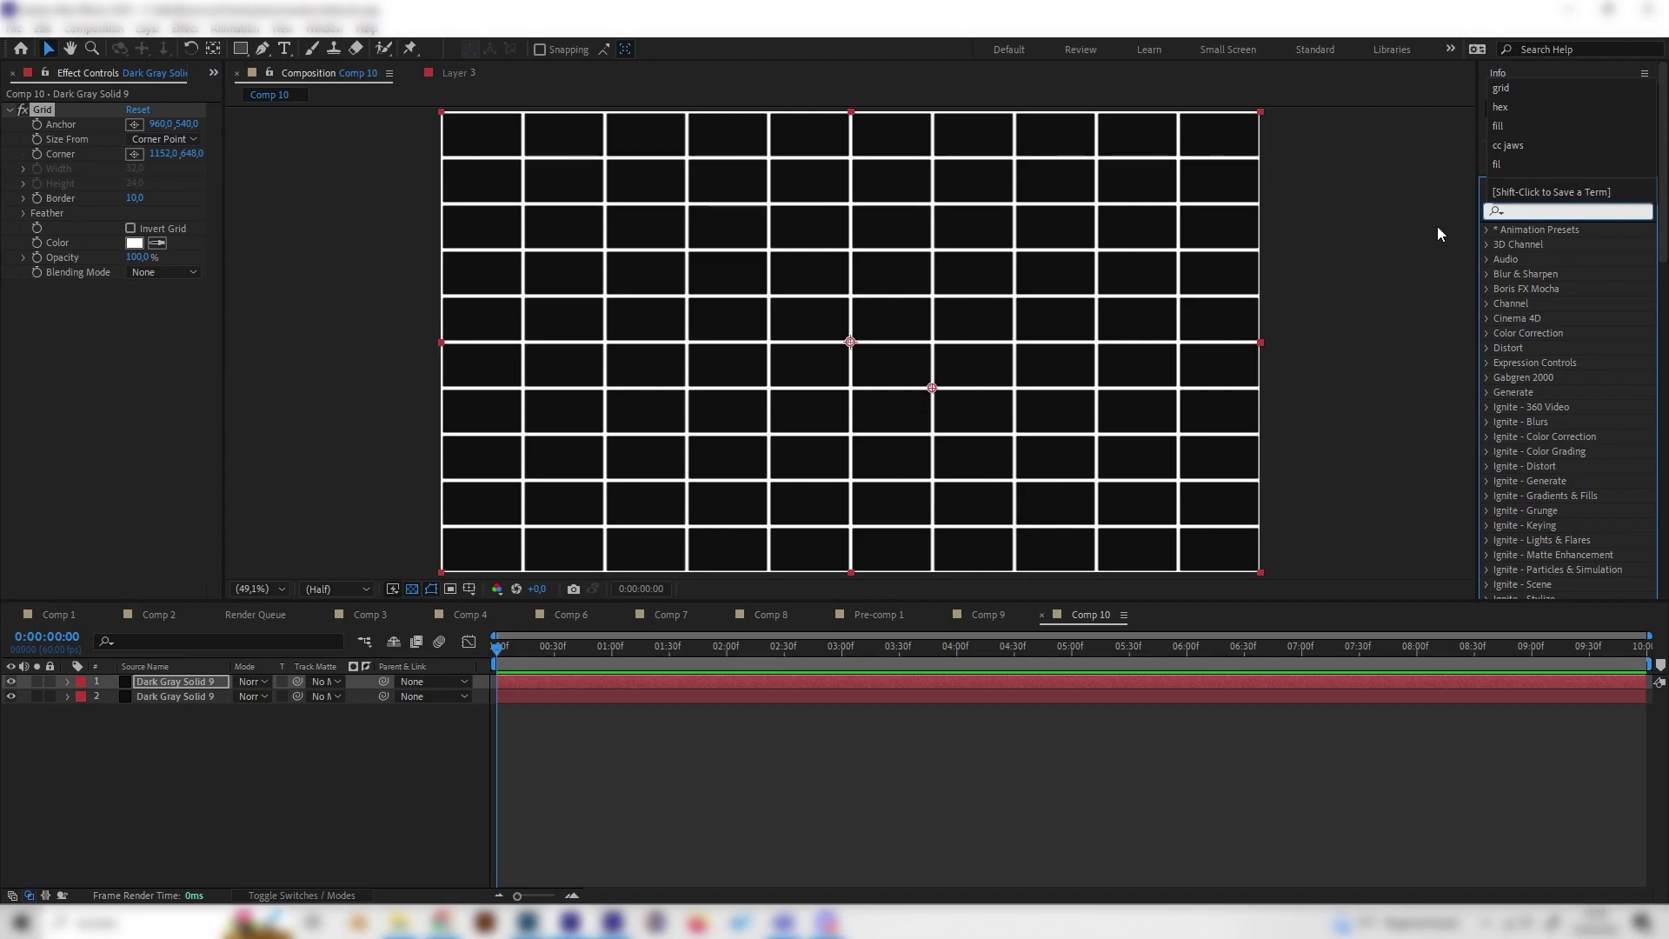
# Apply CC HexTile to the grid layer with Fold Aligned rendering and view at 50%
pyautogui.write('hex')
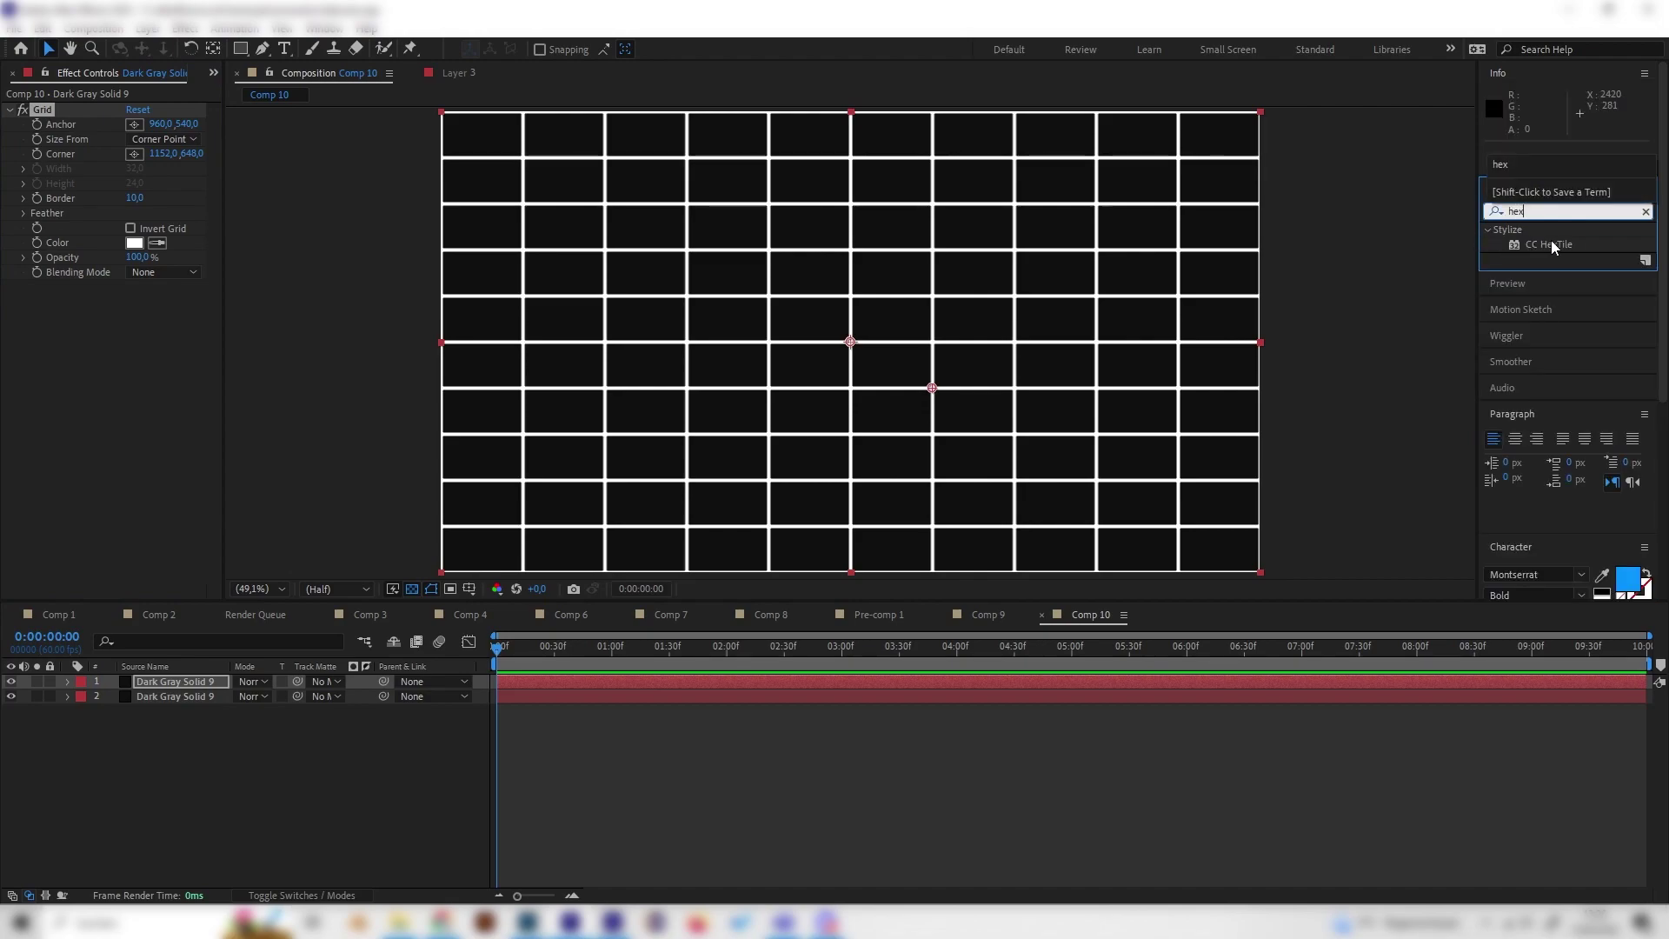
pyautogui.moveTo(1551, 243); pyautogui.dragTo(206, 685)
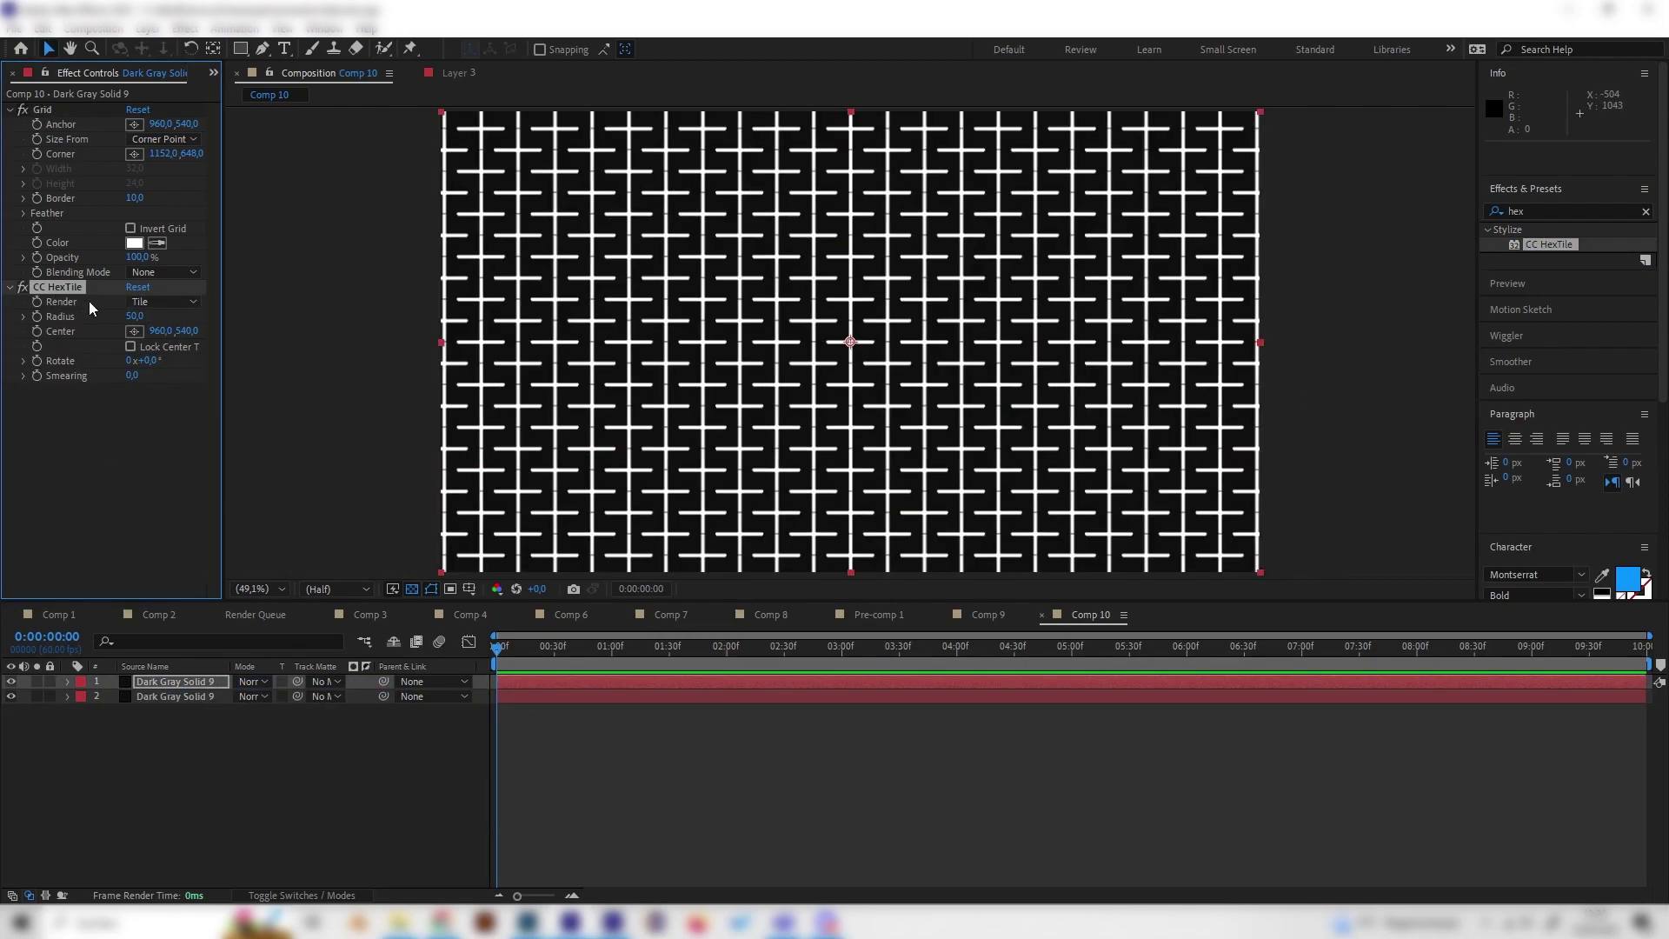
pyautogui.click(161, 301)
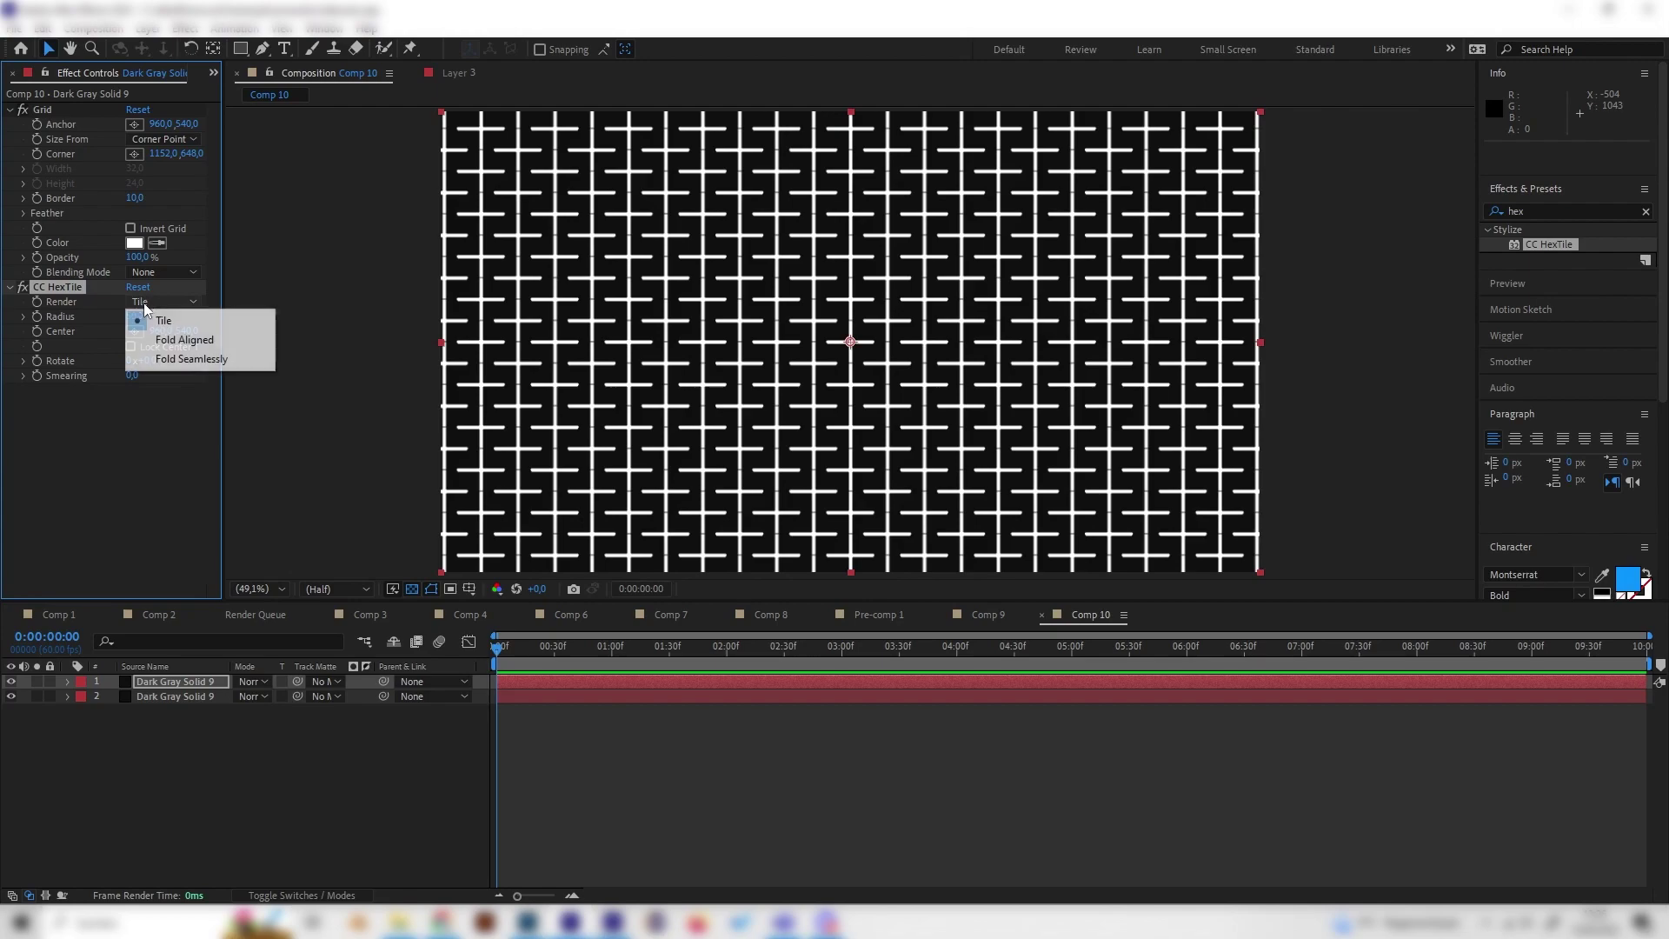
pyautogui.click(197, 339)
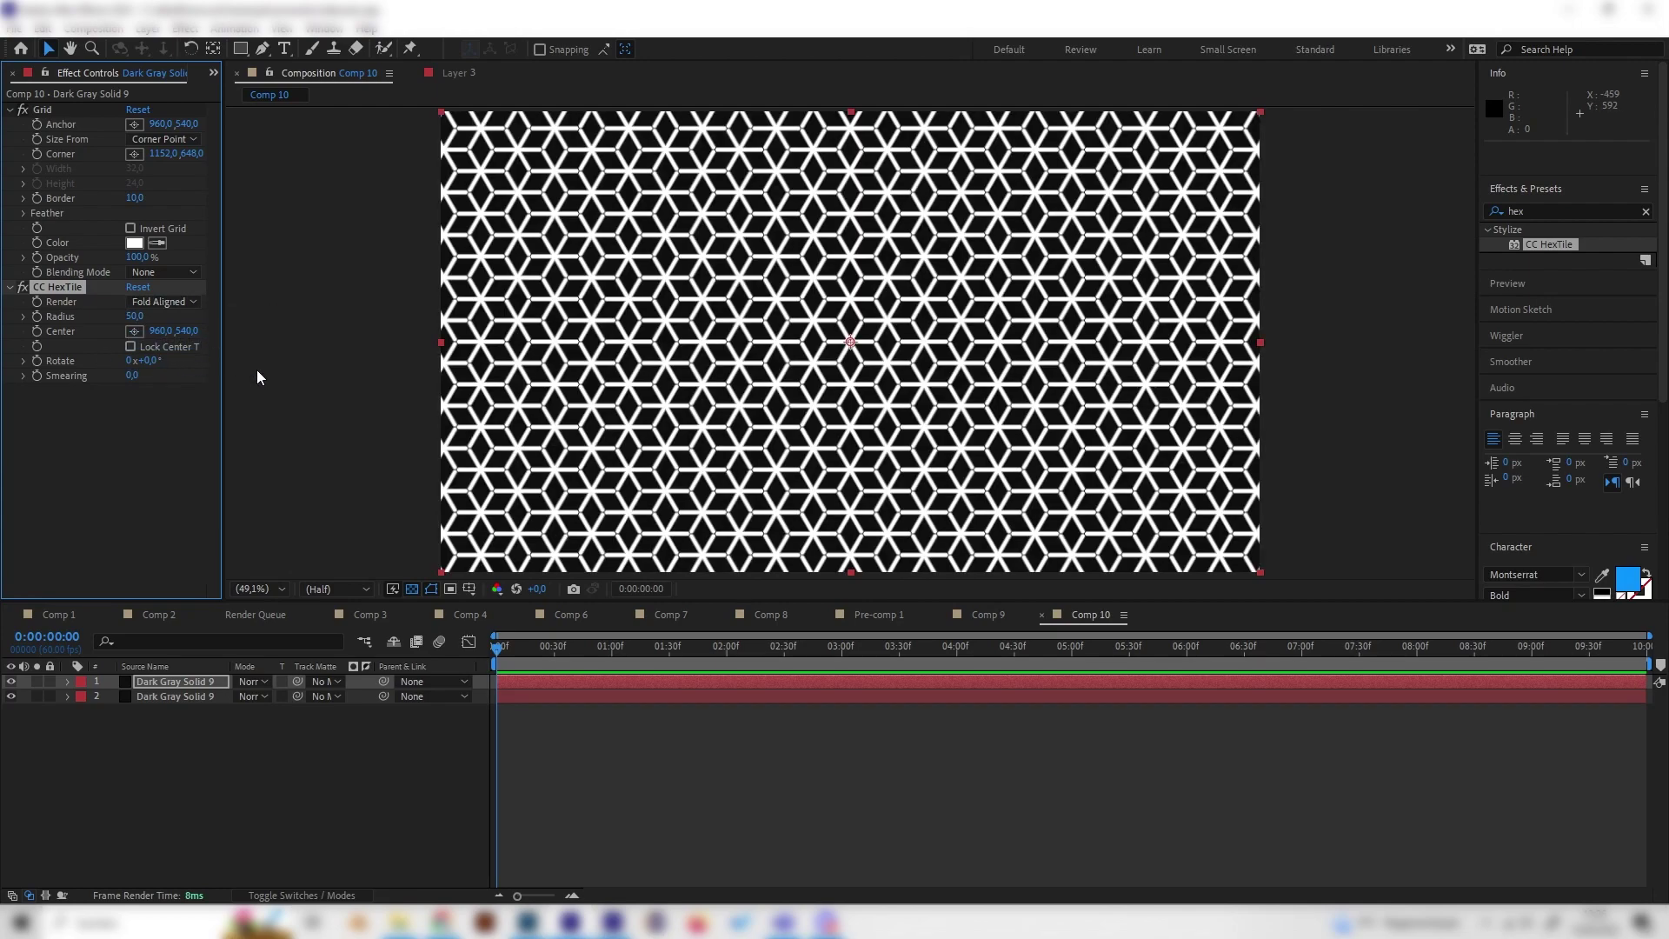
pyautogui.press('.')
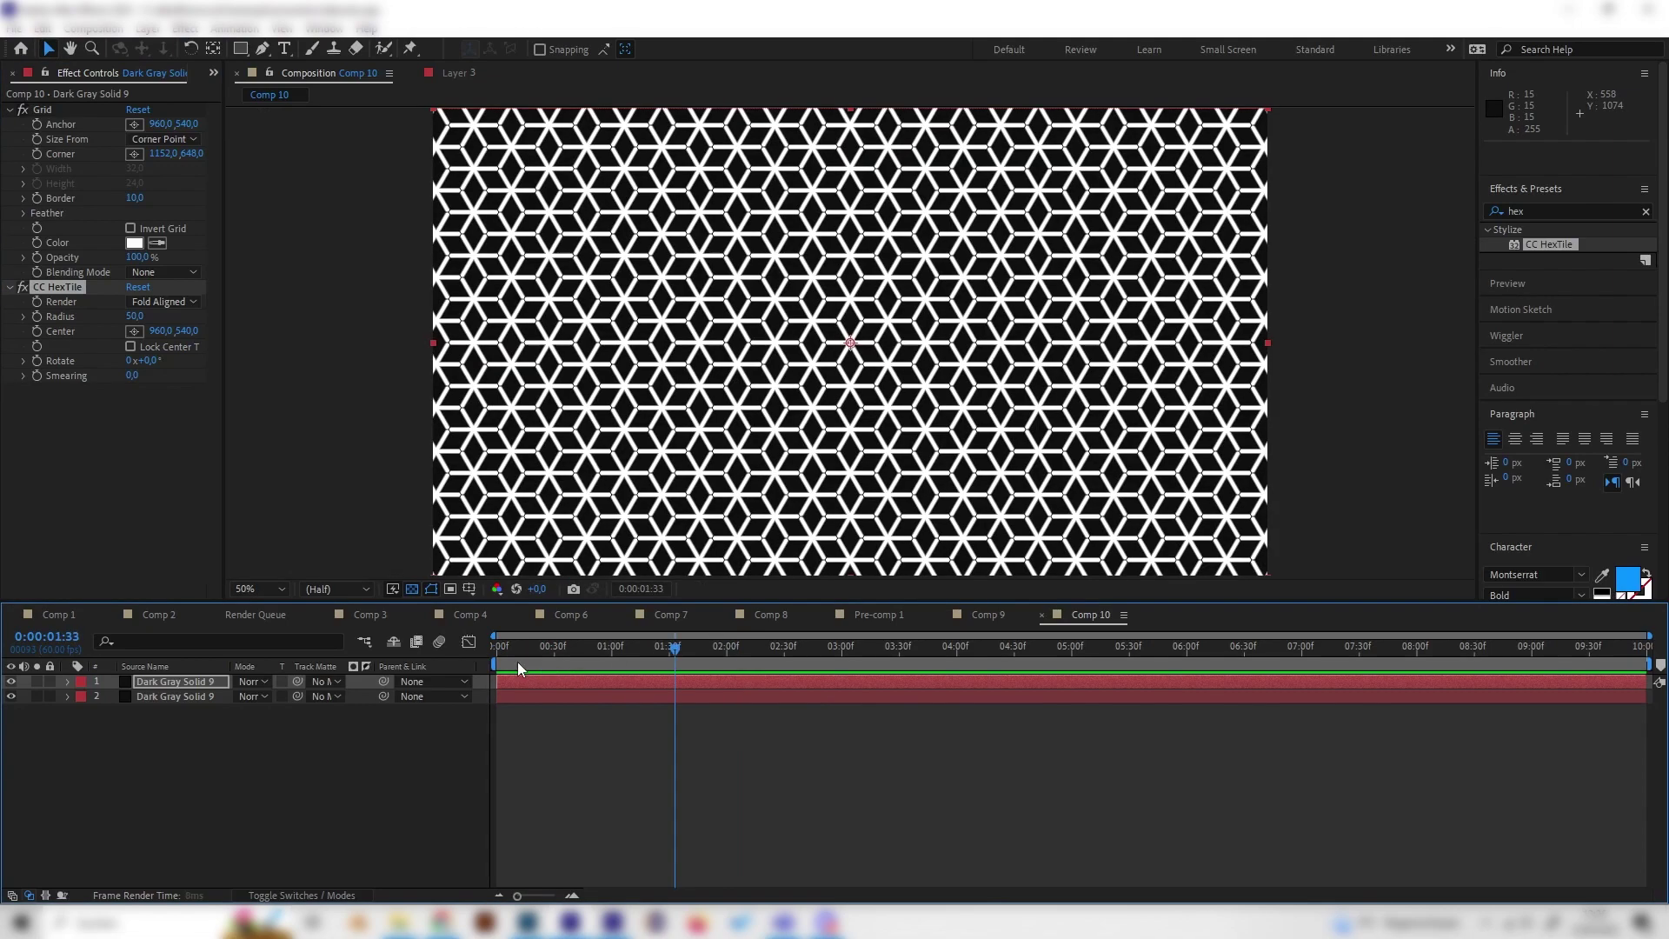
# Keyframe the HexTile Center from 995 at the start to 1083 at 0:00:03:32, then preview
pyautogui.moveTo(155, 328); pyautogui.dragTo(189, 327)
pyautogui.click(509, 658)
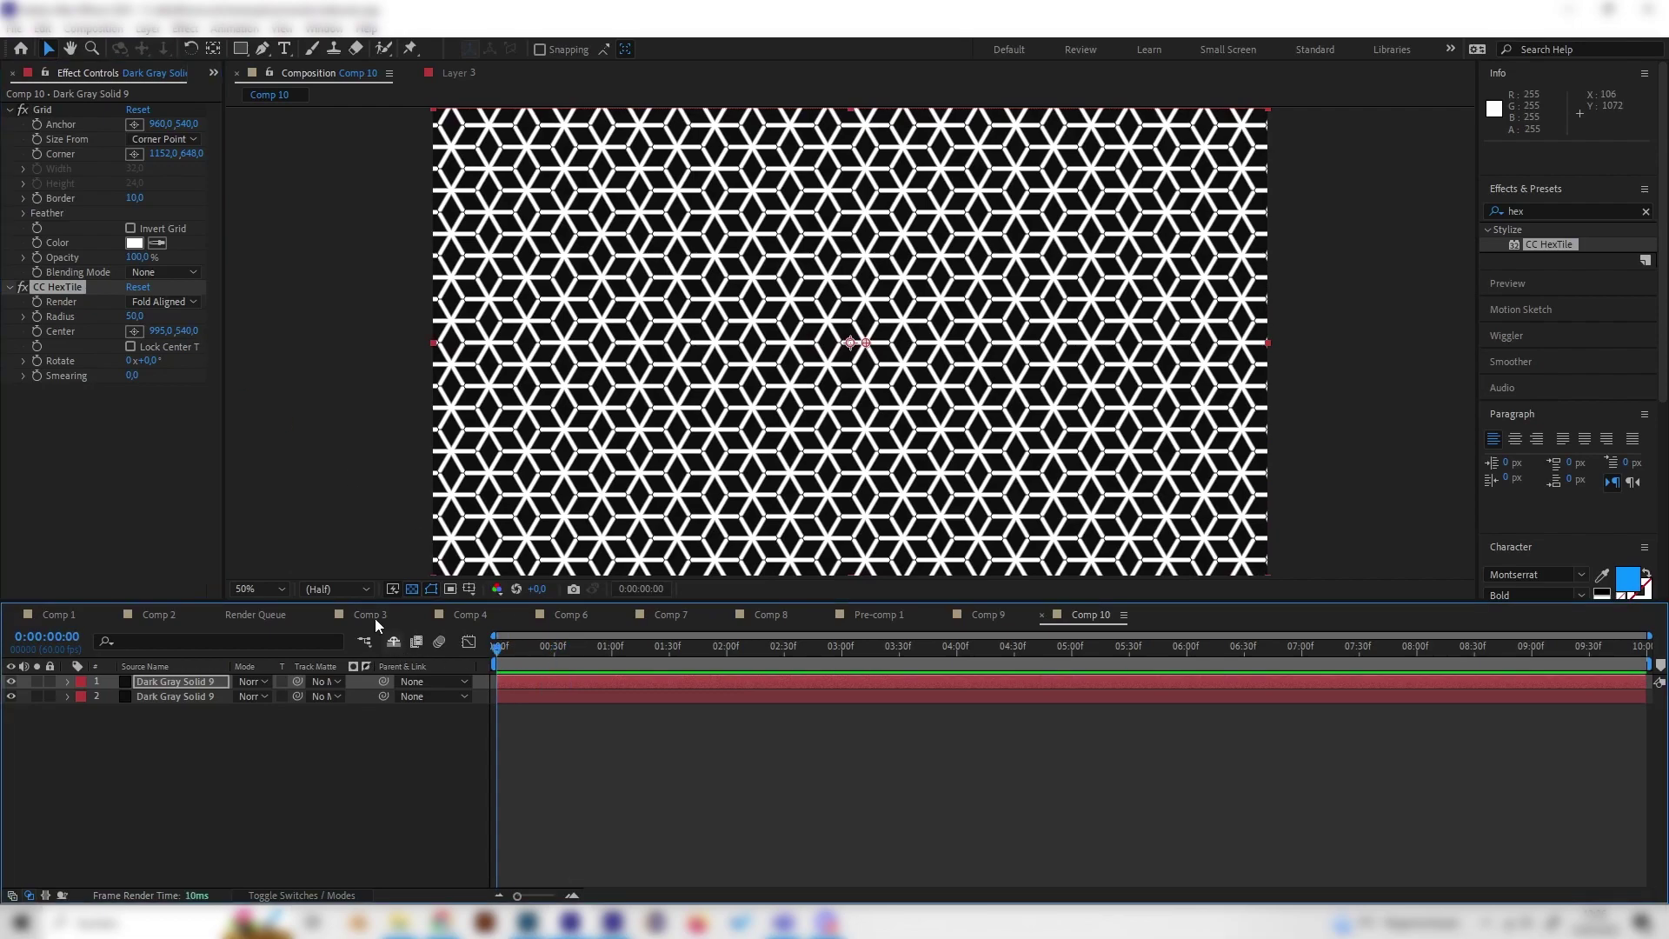
pyautogui.click(39, 333)
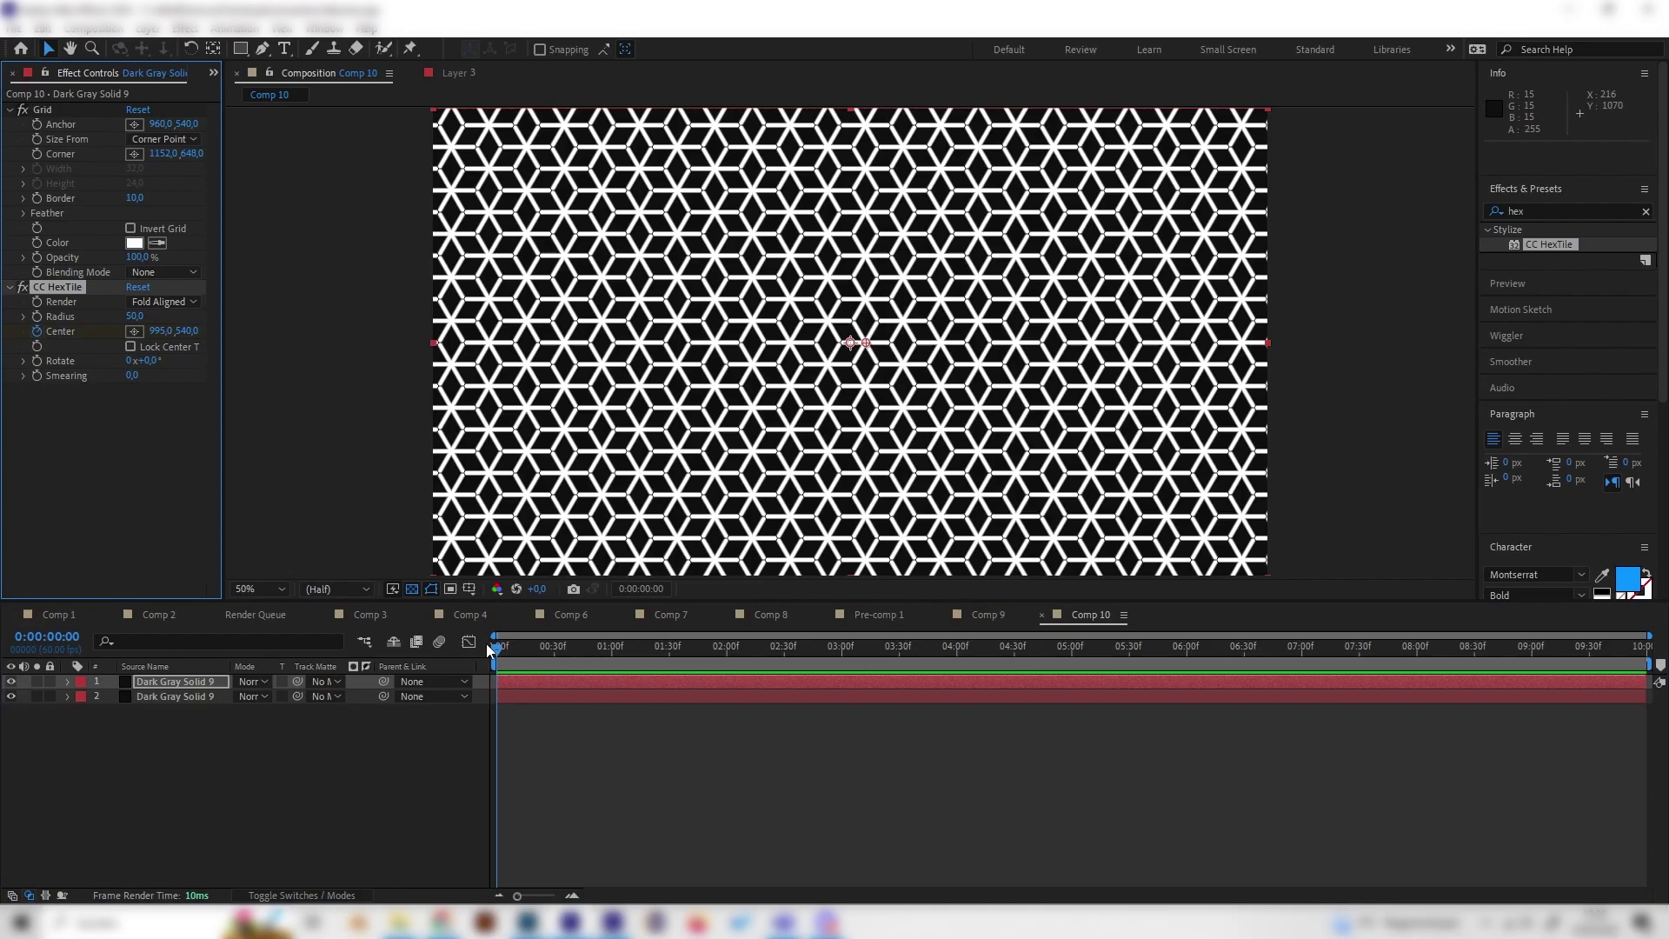
pyautogui.moveTo(963, 645); pyautogui.dragTo(903, 645)
pyautogui.moveTo(157, 332)
pyautogui.mouseDown()
pyautogui.moveTo(290, 336)
pyautogui.moveTo(227, 328)
pyautogui.moveTo(287, 336)
pyautogui.moveTo(246, 352)
pyautogui.mouseUp()
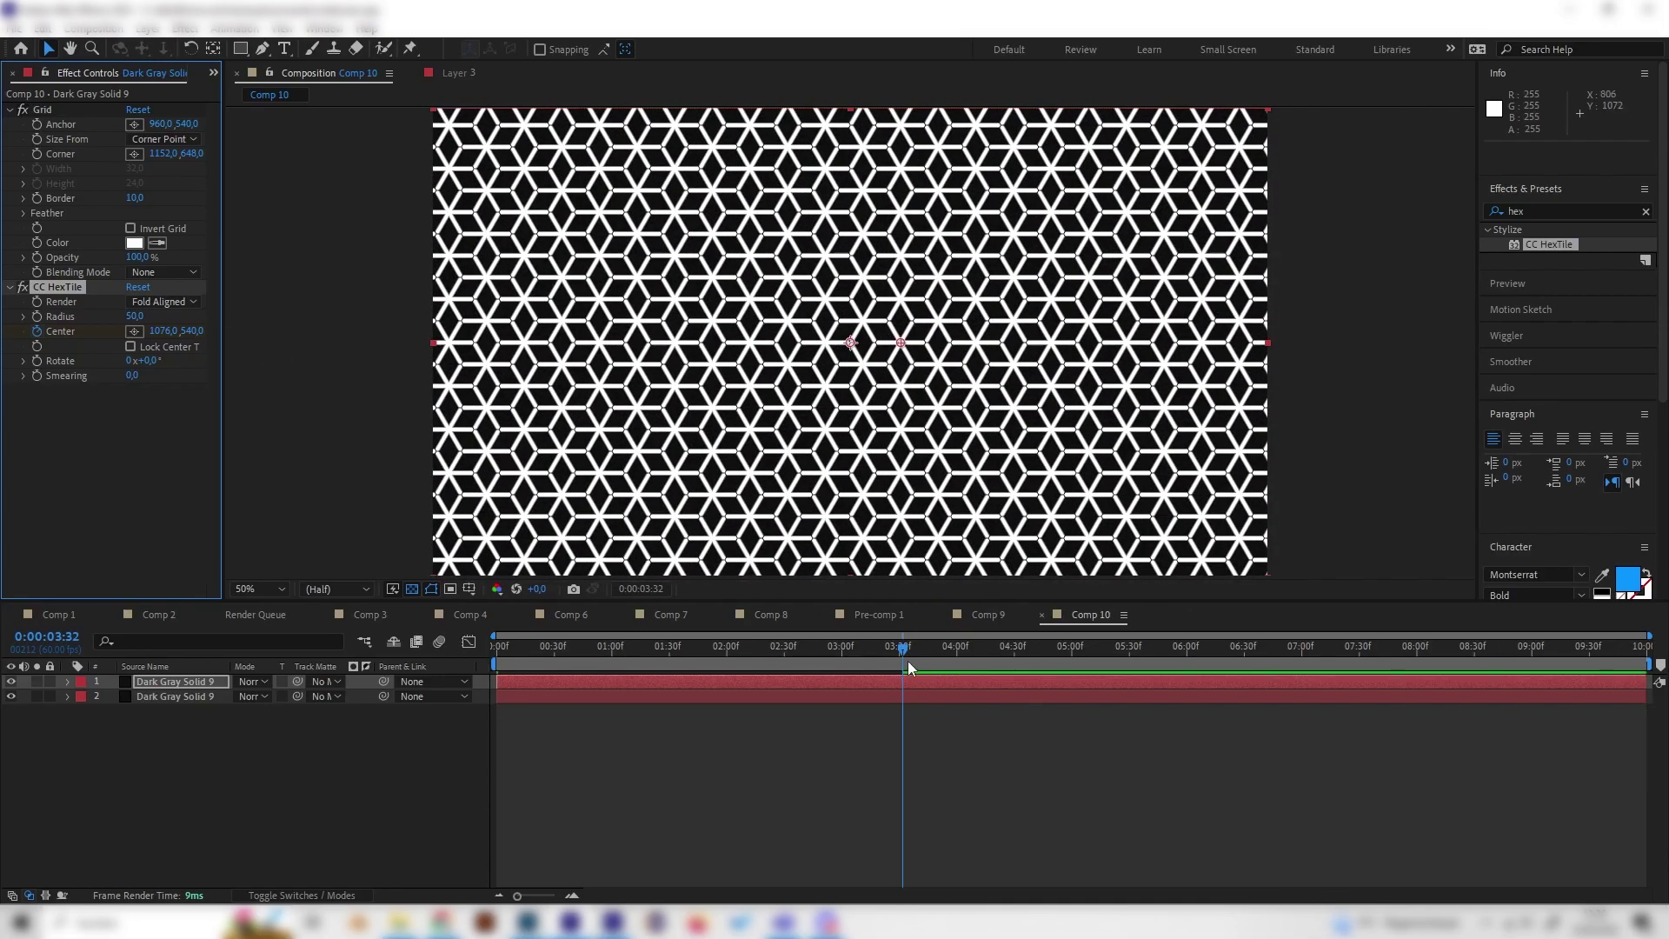
pyautogui.moveTo(907, 661); pyautogui.dragTo(368, 706)
pyautogui.press('space')
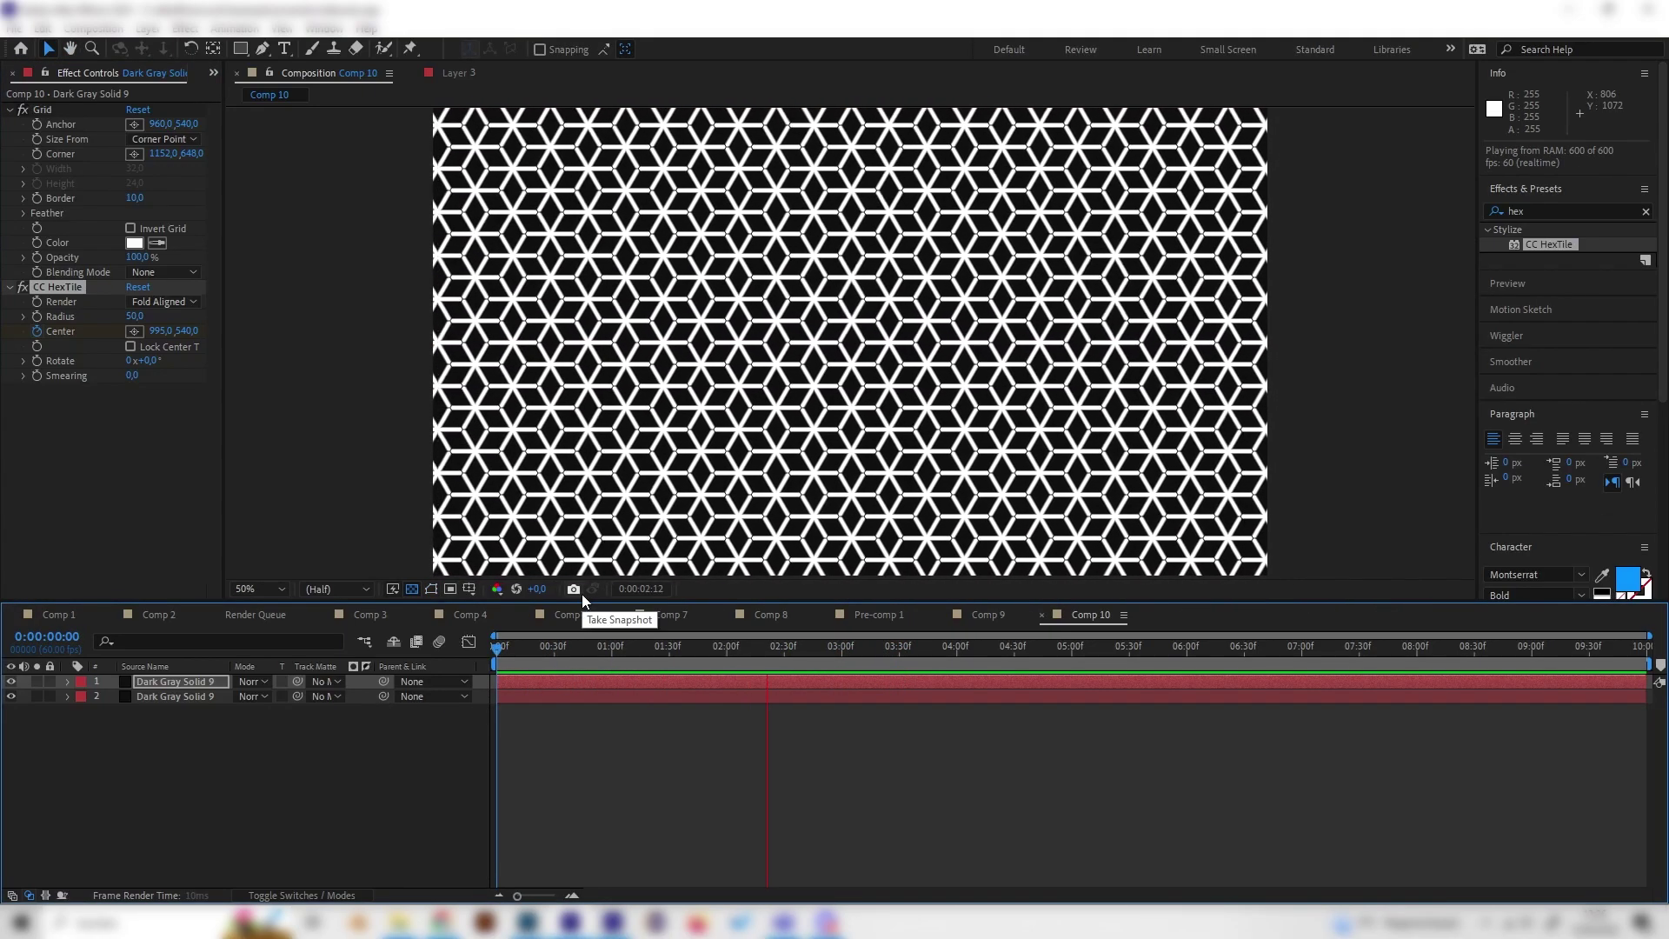
# Try rotating the HexTile pattern, then undo the rotation
pyautogui.press('space')
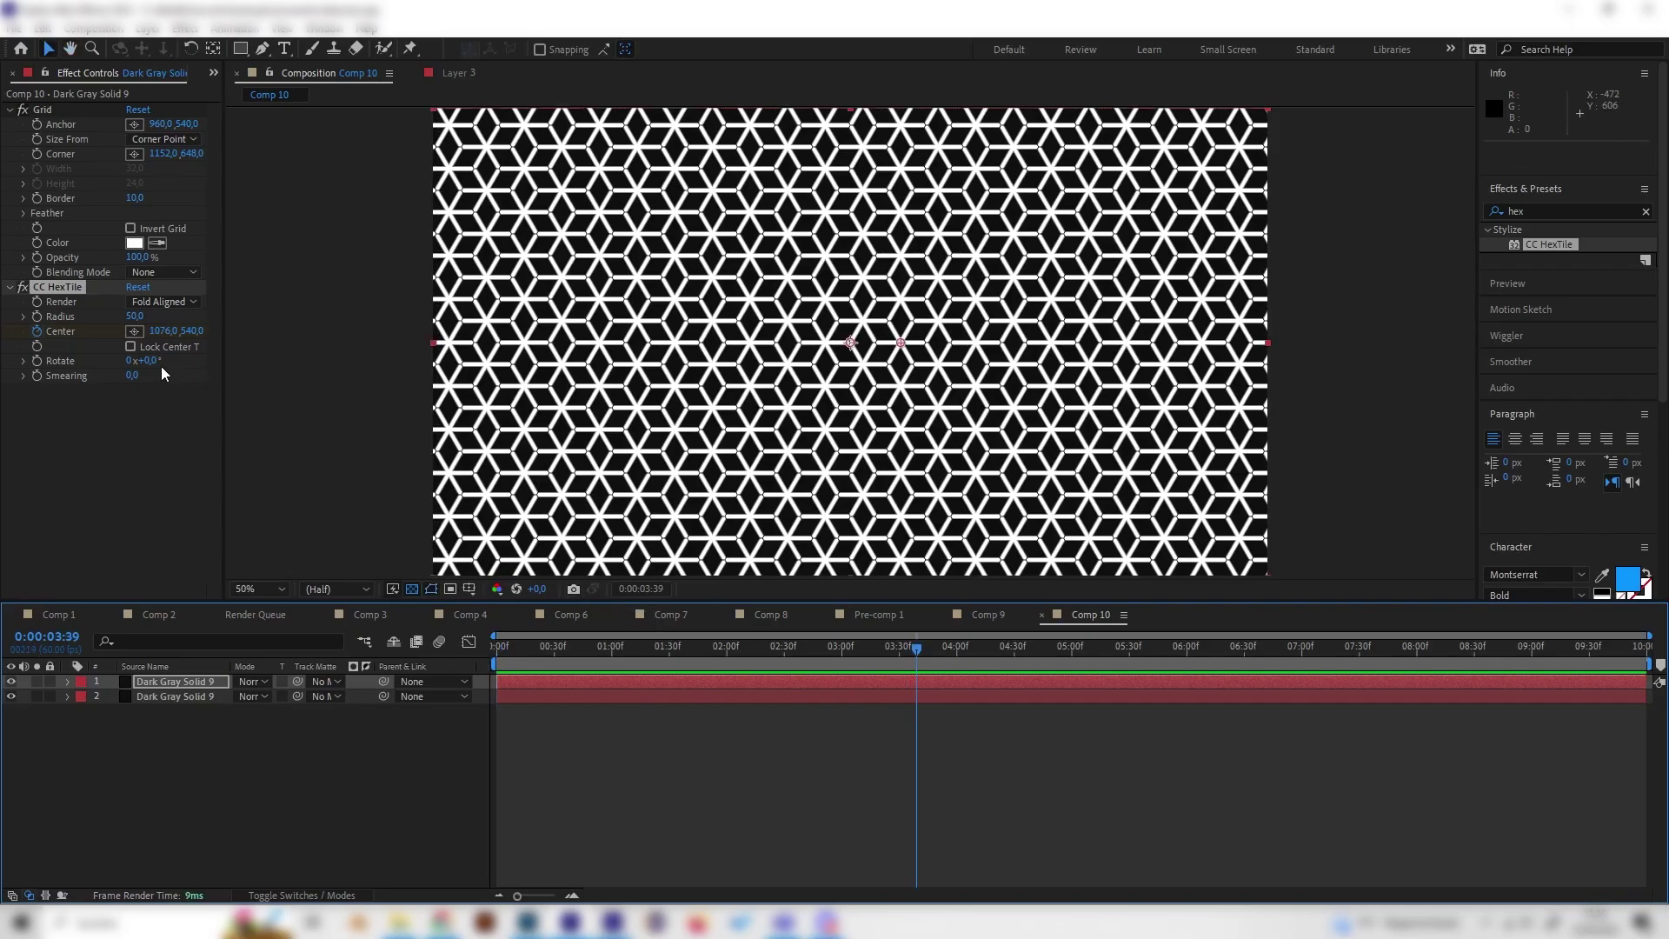
pyautogui.moveTo(154, 361)
pyautogui.mouseDown()
pyautogui.moveTo(90, 370)
pyautogui.moveTo(122, 360)
pyautogui.mouseUp()
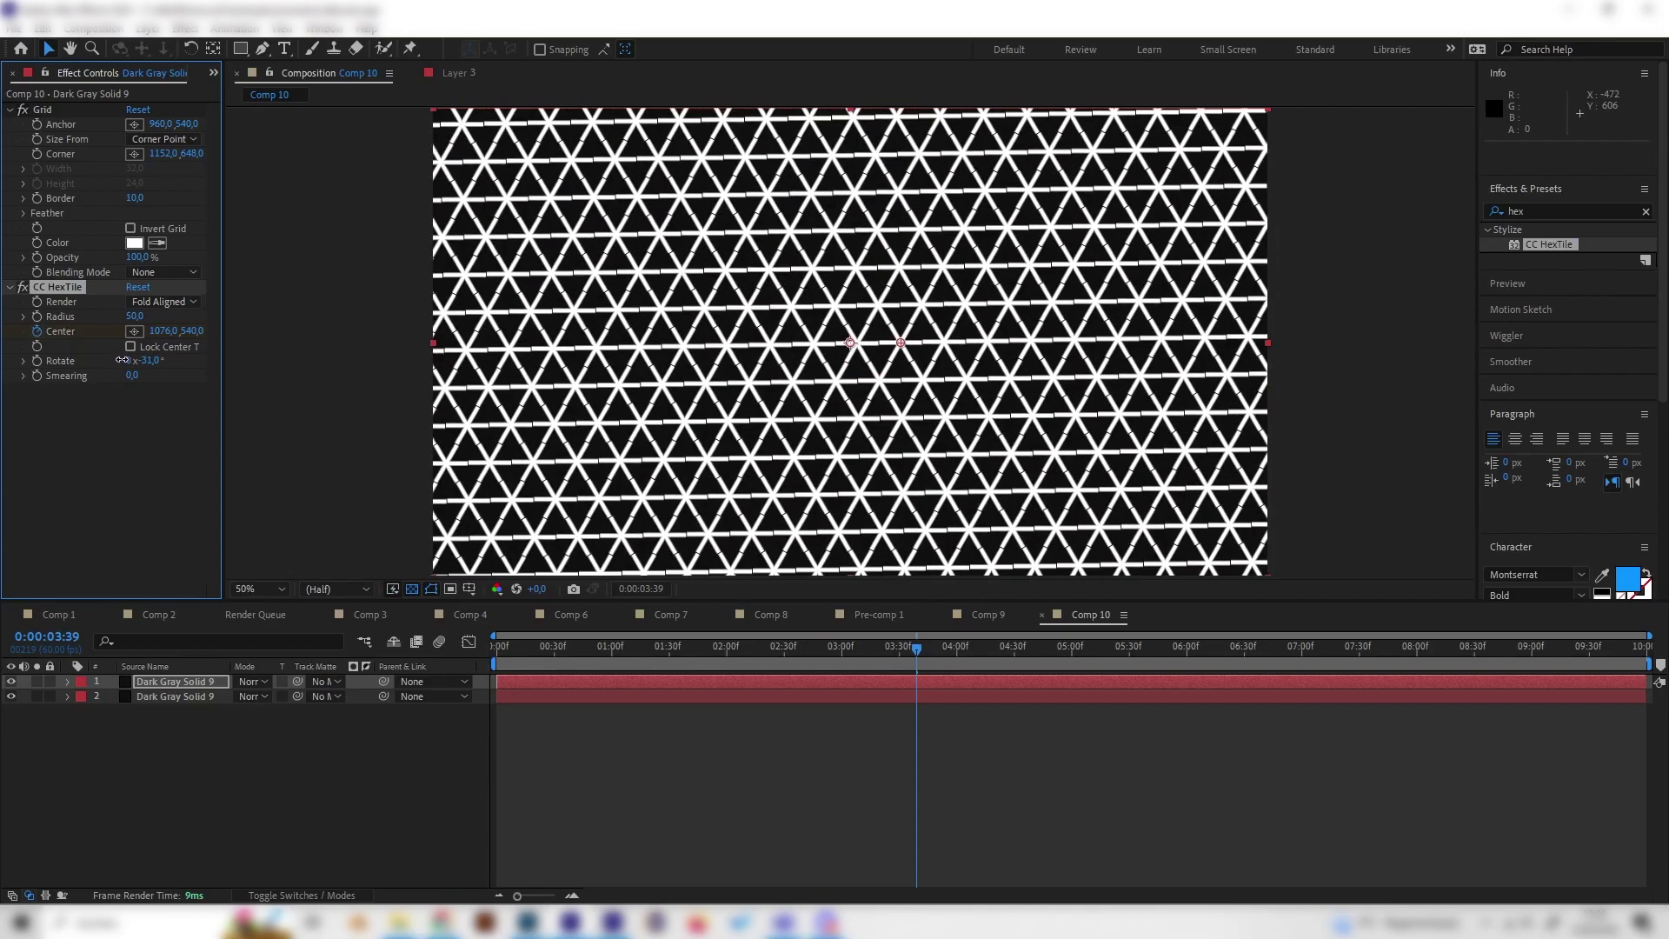
pyautogui.hotkey('ctrl', 'z')
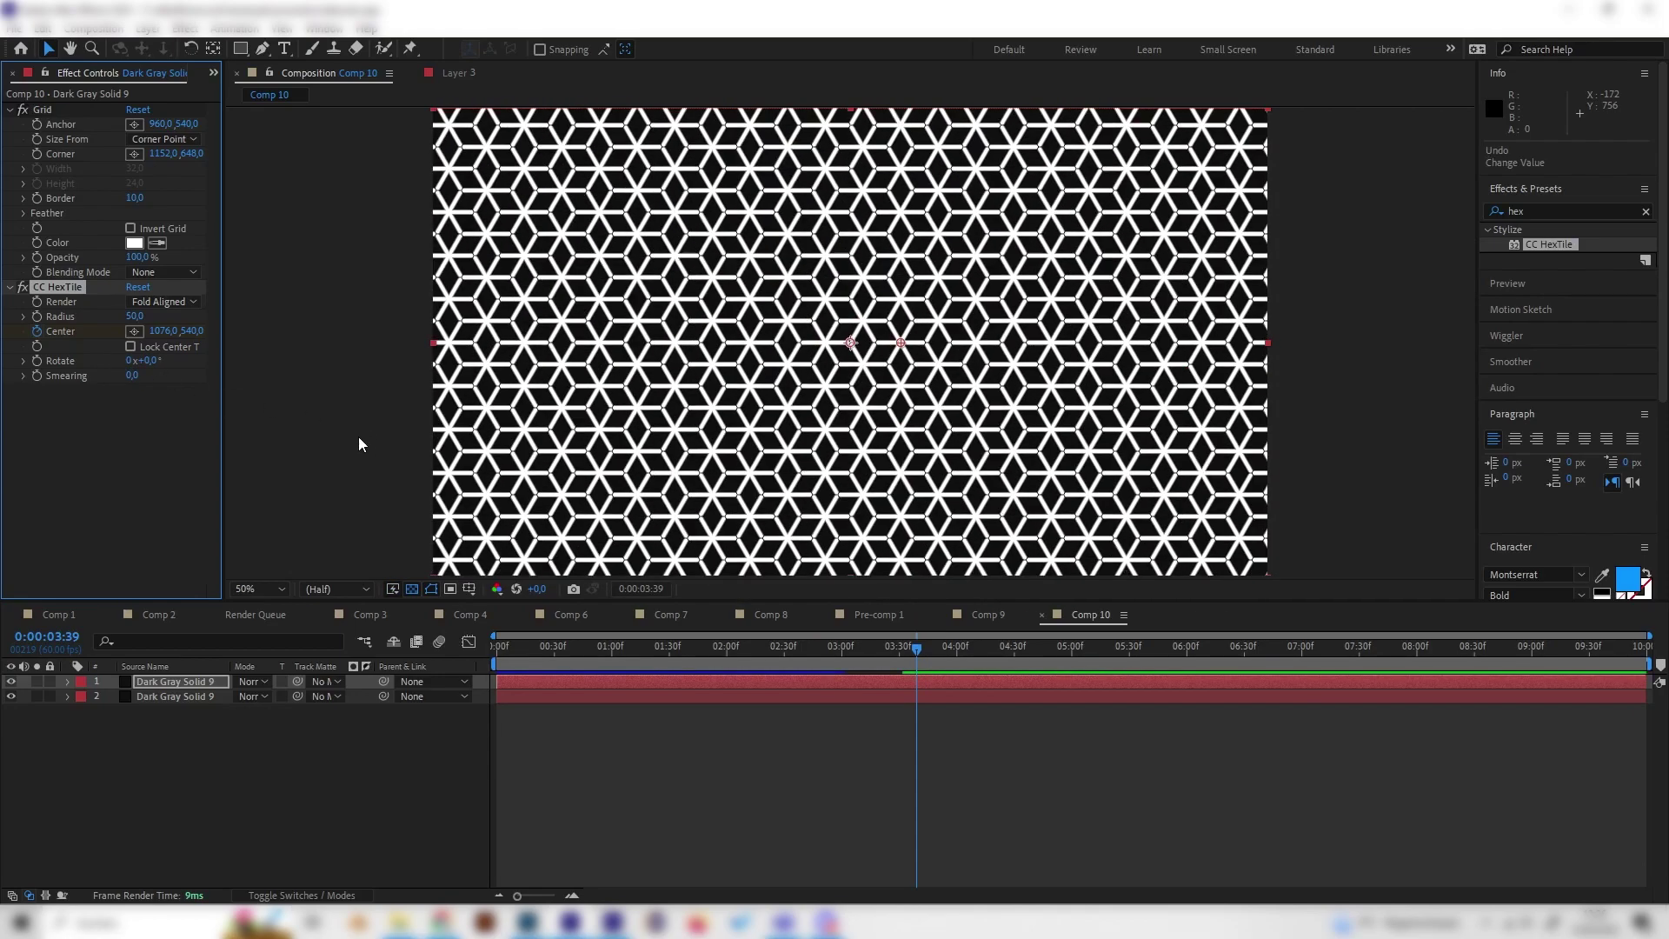
# Try HexTile Smearing, then set Smearing back to 0
pyautogui.moveTo(131, 377)
pyautogui.mouseDown()
pyautogui.moveTo(84, 399)
pyautogui.moveTo(172, 378)
pyautogui.moveTo(130, 391)
pyautogui.moveTo(156, 387)
pyautogui.mouseUp()
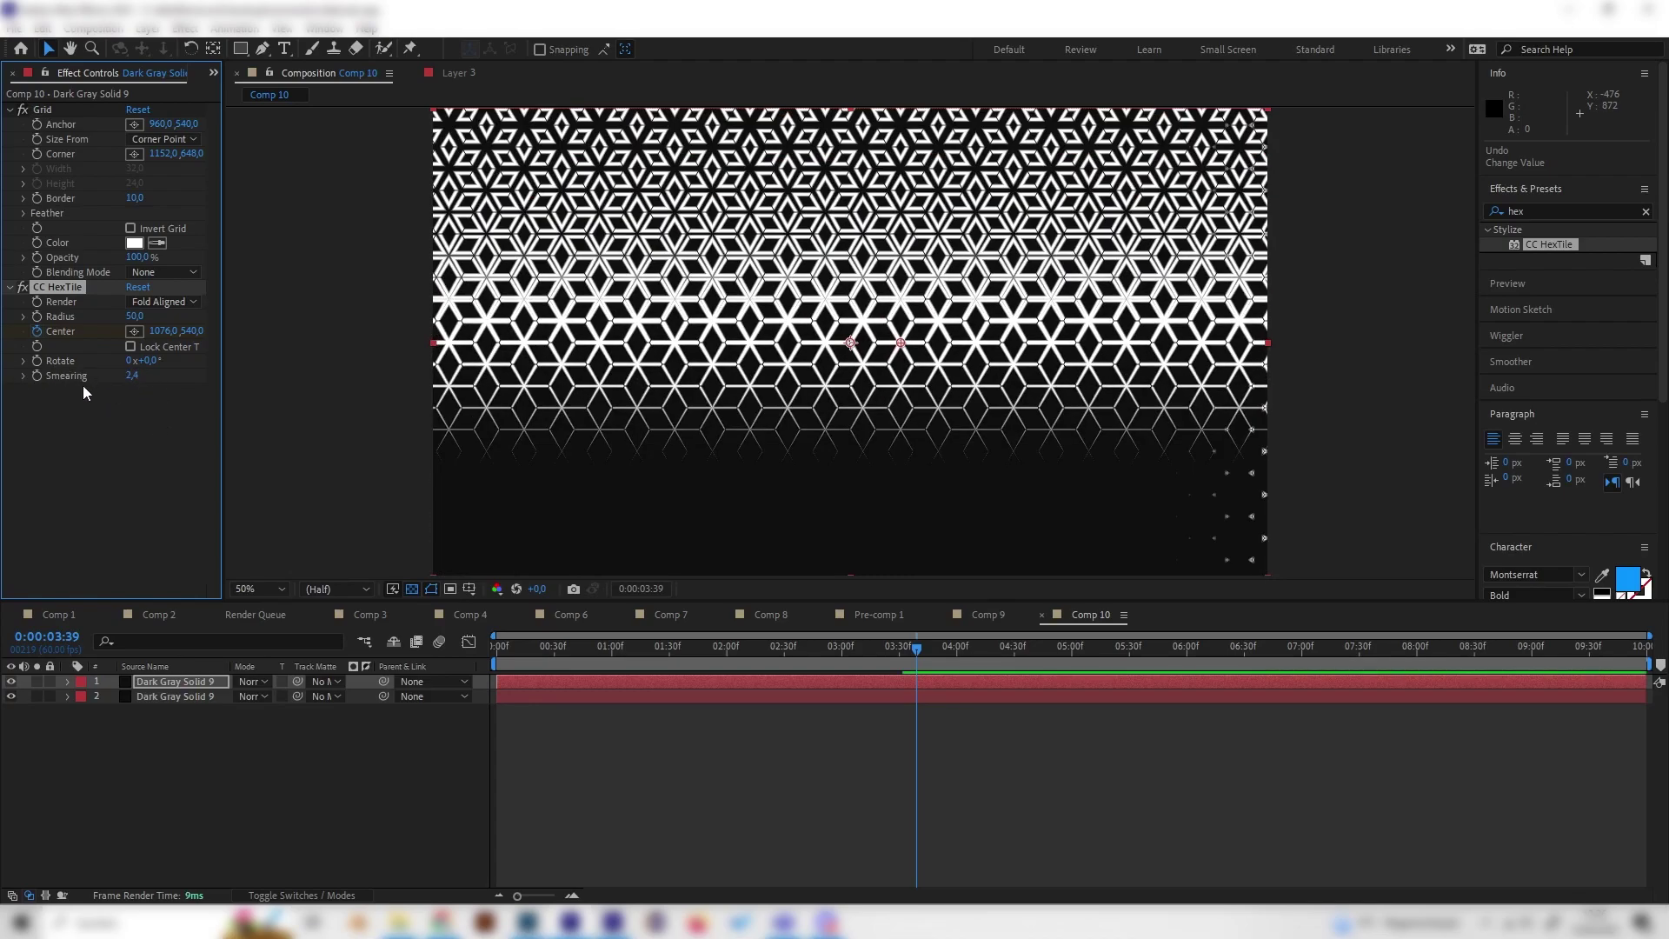
pyautogui.click(134, 377)
pyautogui.write('0')
pyautogui.press('Return')
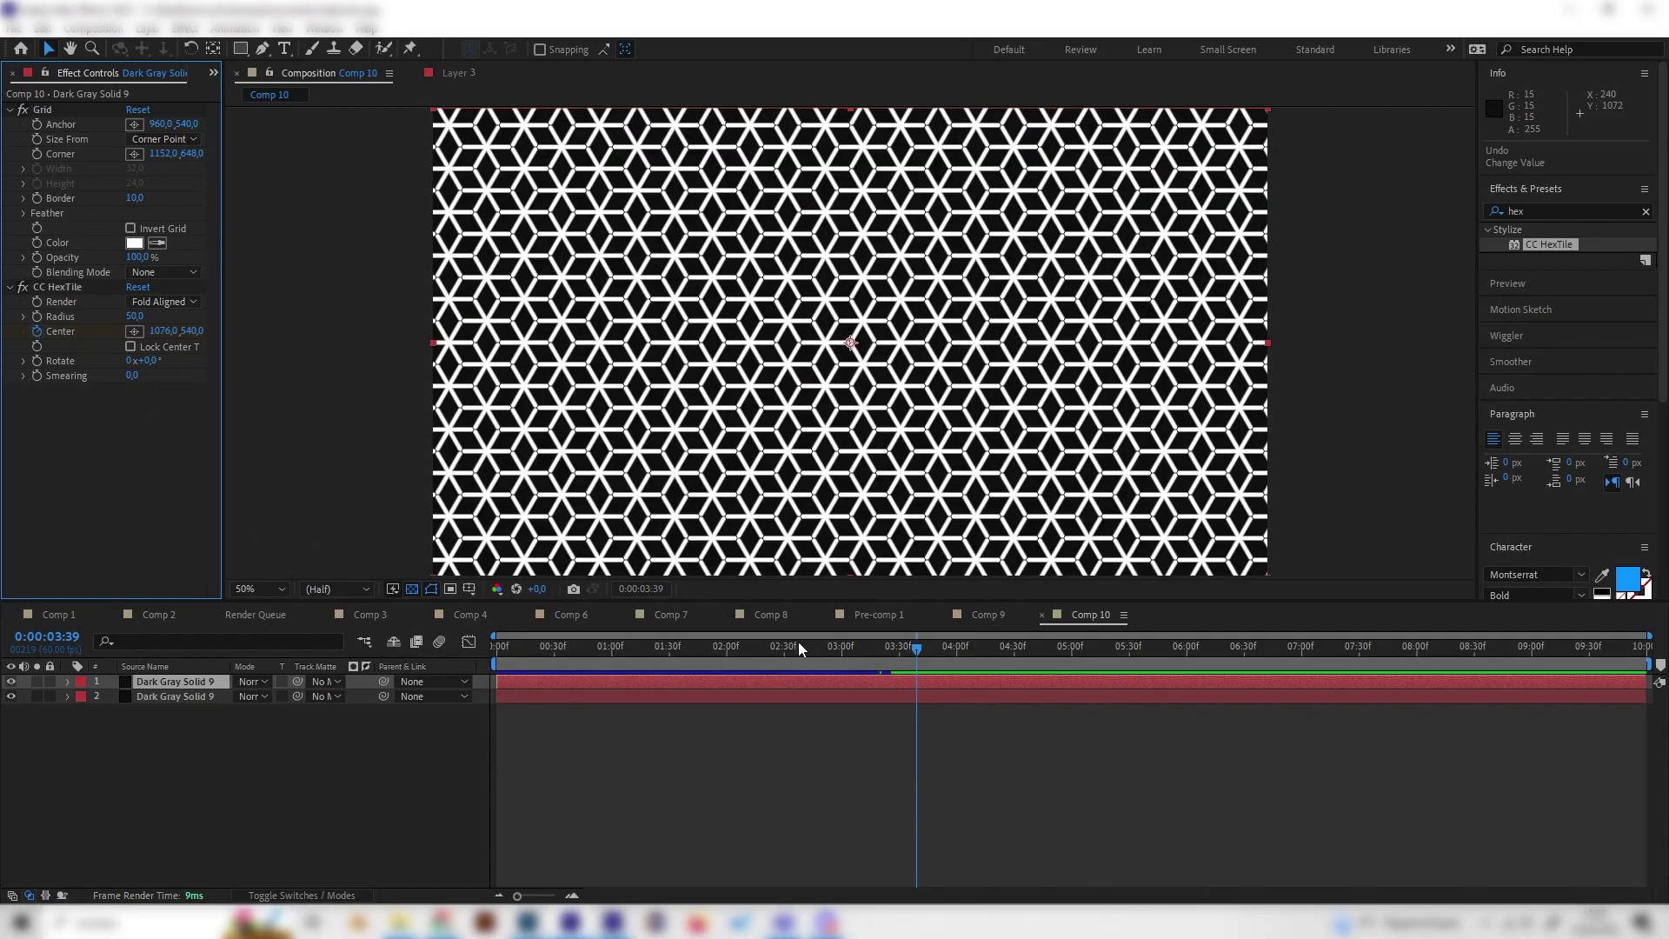
pyautogui.moveTo(798, 641); pyautogui.dragTo(661, 648)
# Change the Grid colour from white to light blue 3DB4FF (hue 203°, saturation 76%)
pyautogui.click(134, 242)
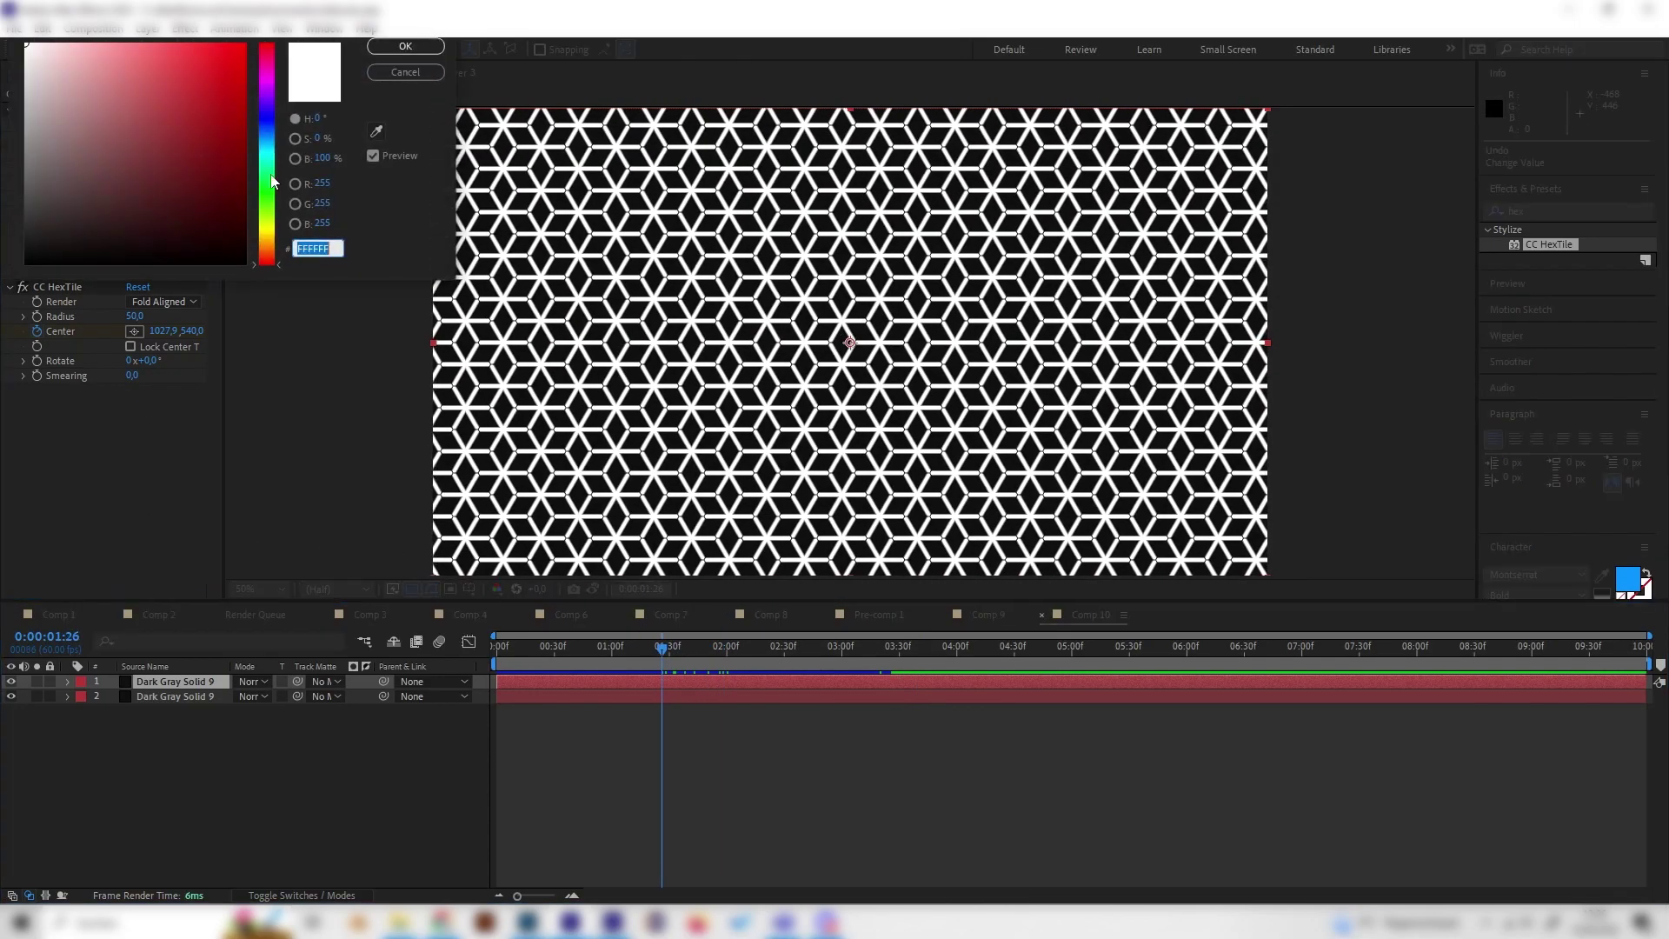
pyautogui.click(266, 139)
pyautogui.moveTo(186, 45); pyautogui.dragTo(193, 44)
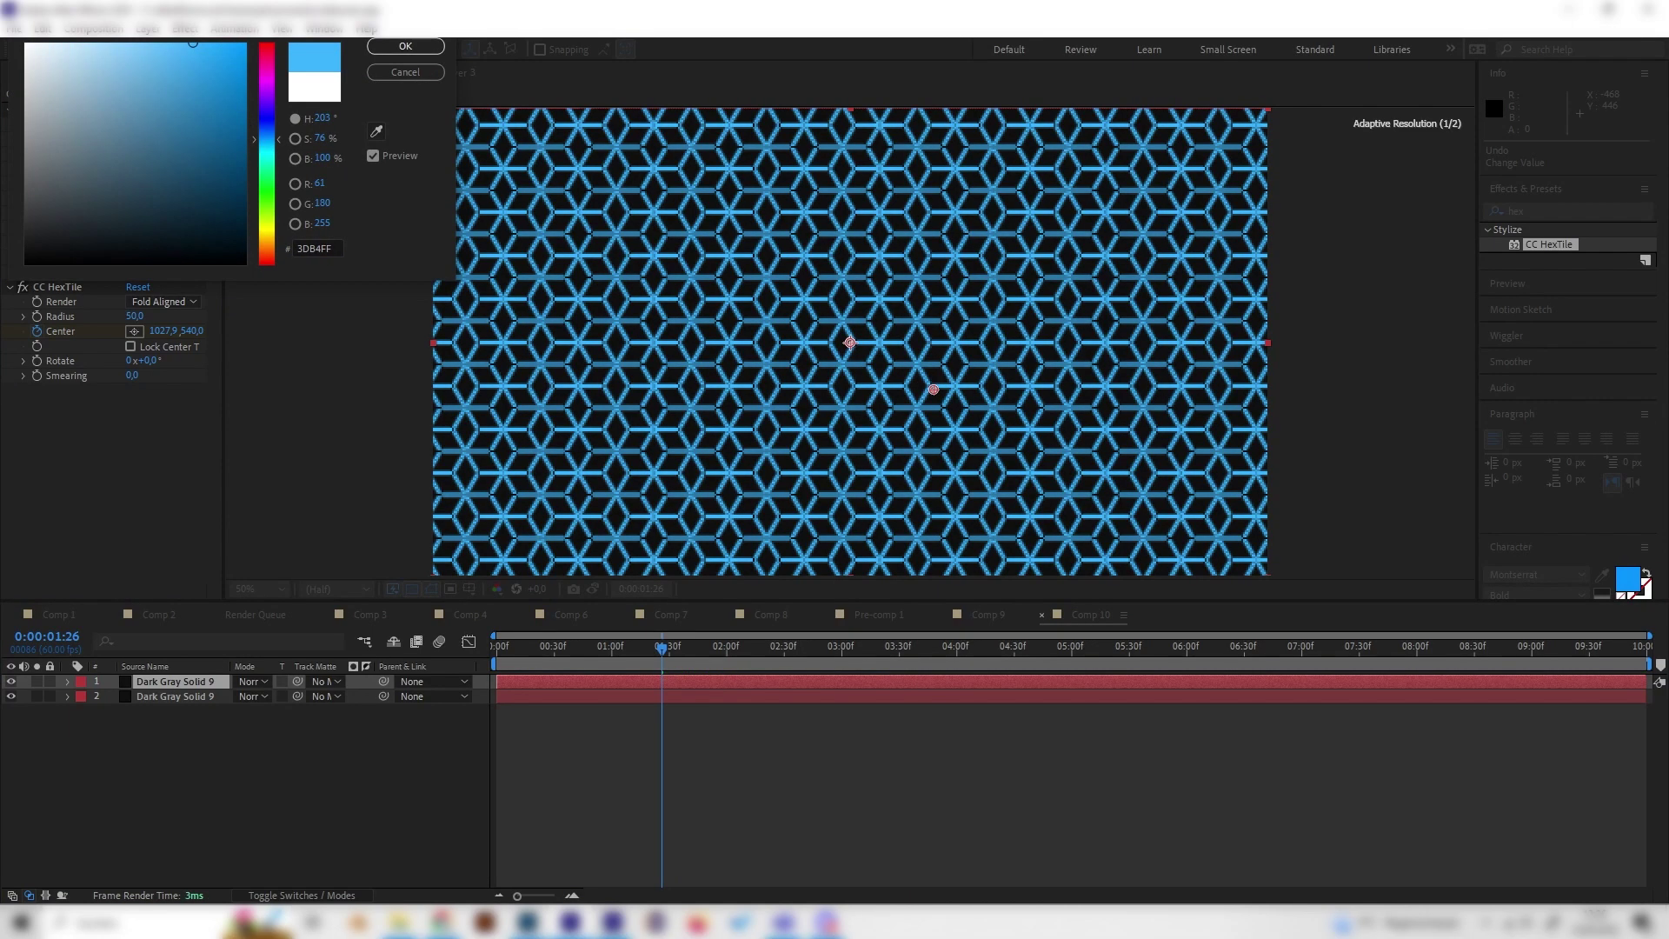
pyautogui.click(405, 45)
pyautogui.moveTo(681, 650); pyautogui.dragTo(606, 669)
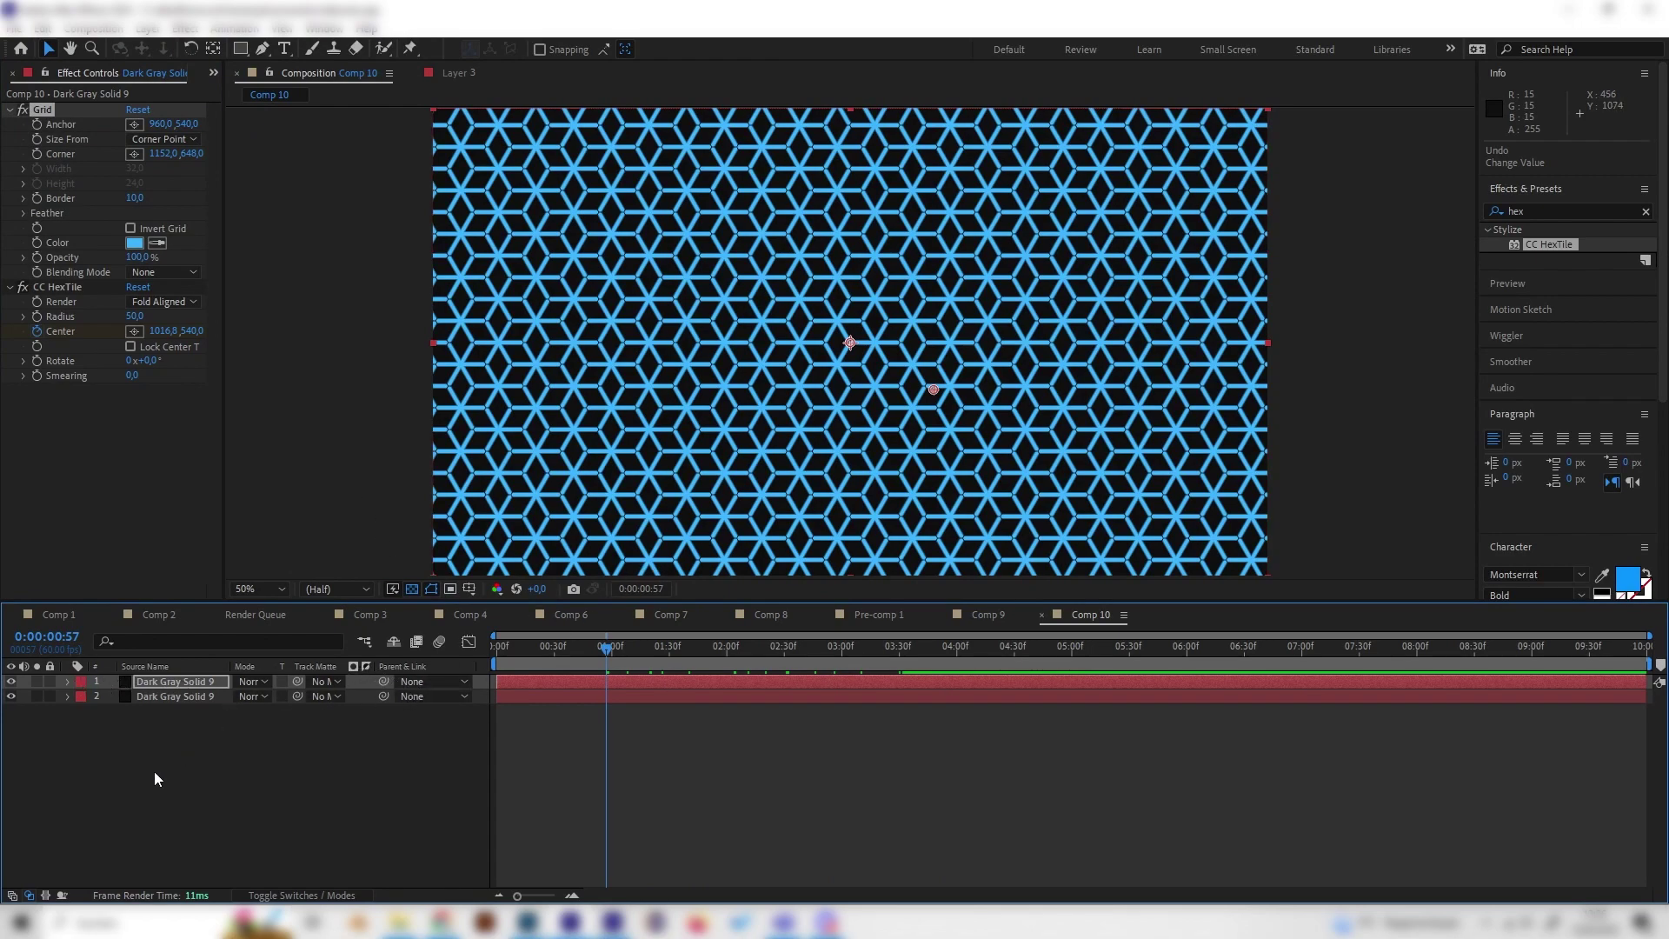
# Delete CC HexTile and set the Grid Corner to 1126, 633 for smaller cells
pyautogui.click(59, 284)
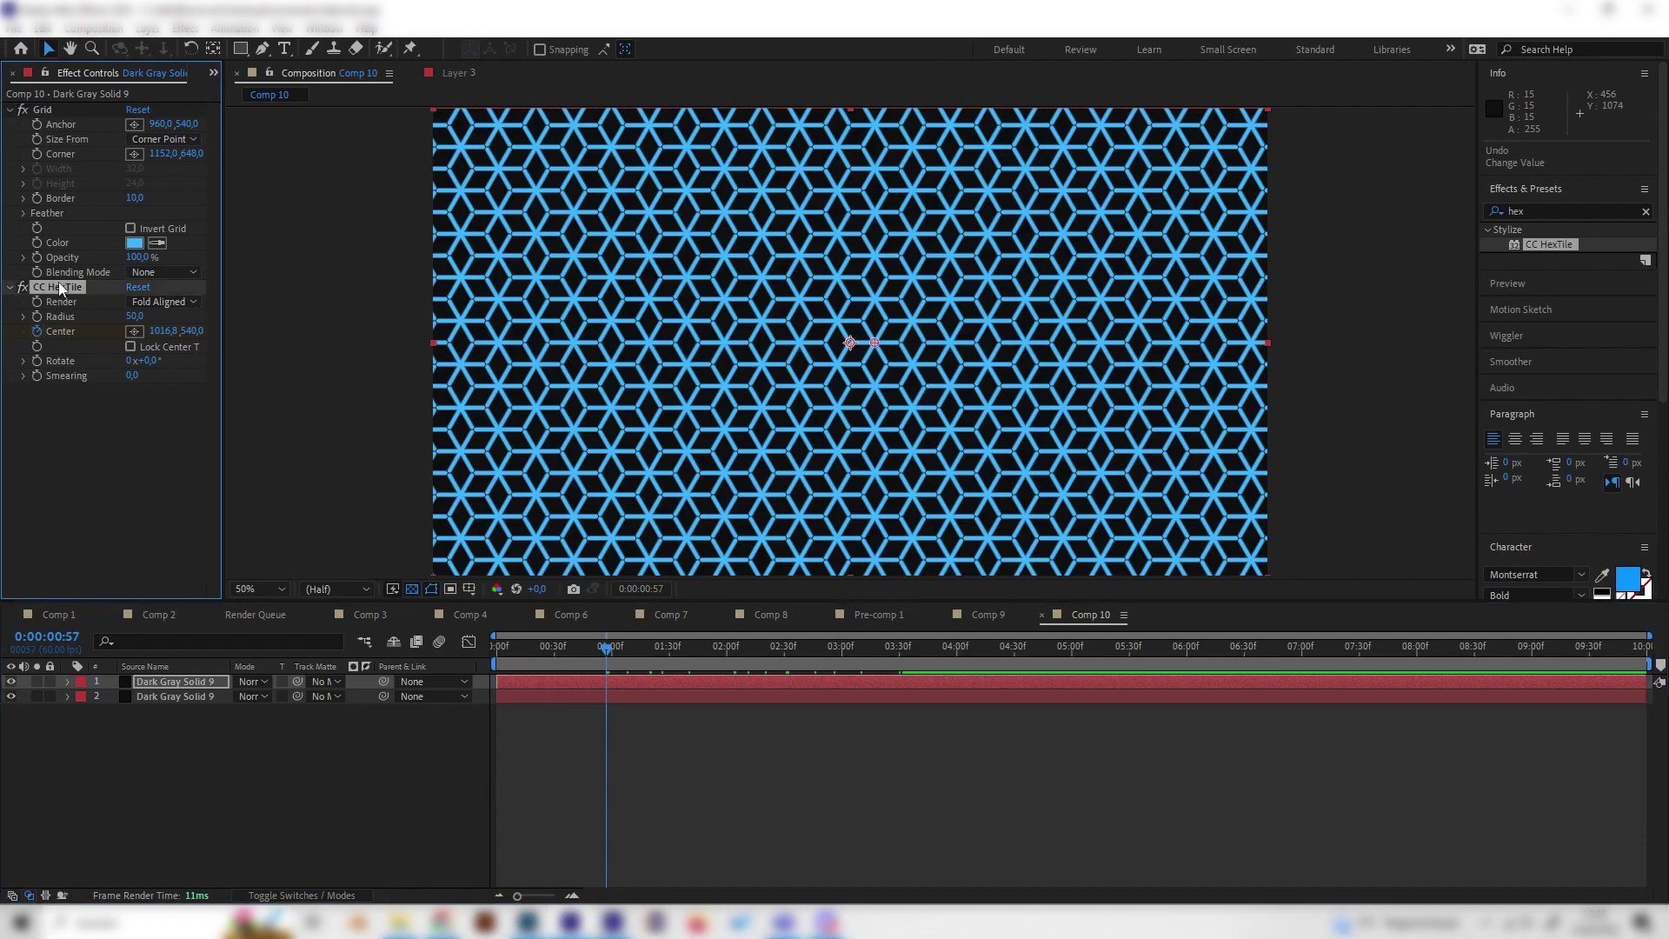
pyautogui.press('Delete')
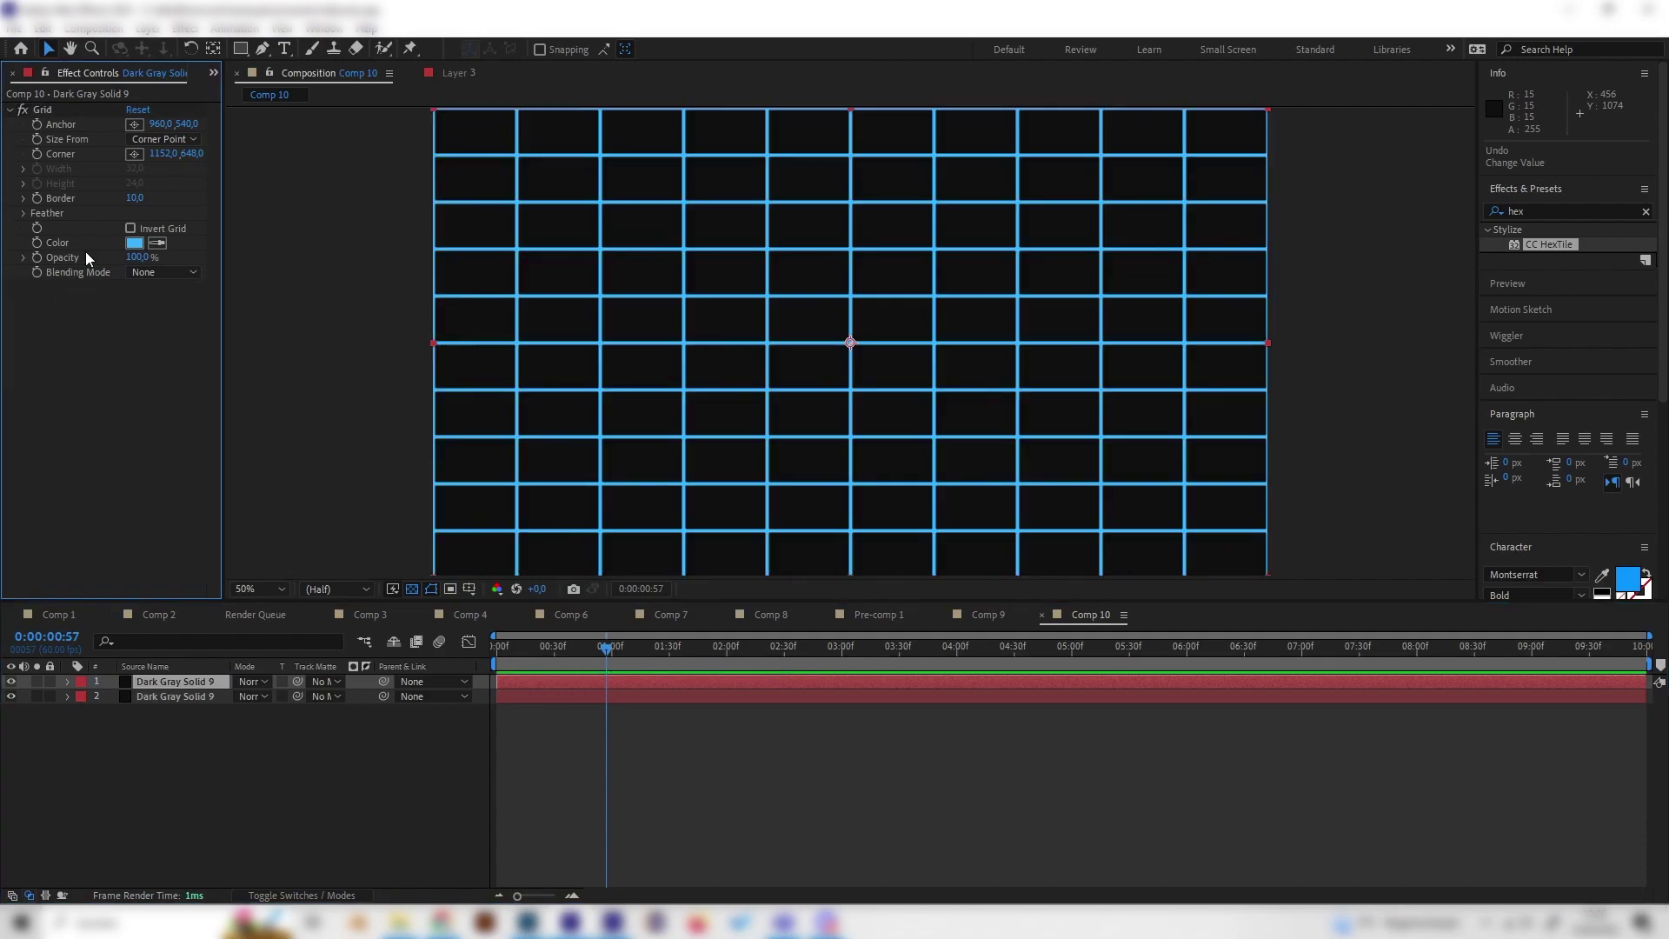
pyautogui.click(45, 111)
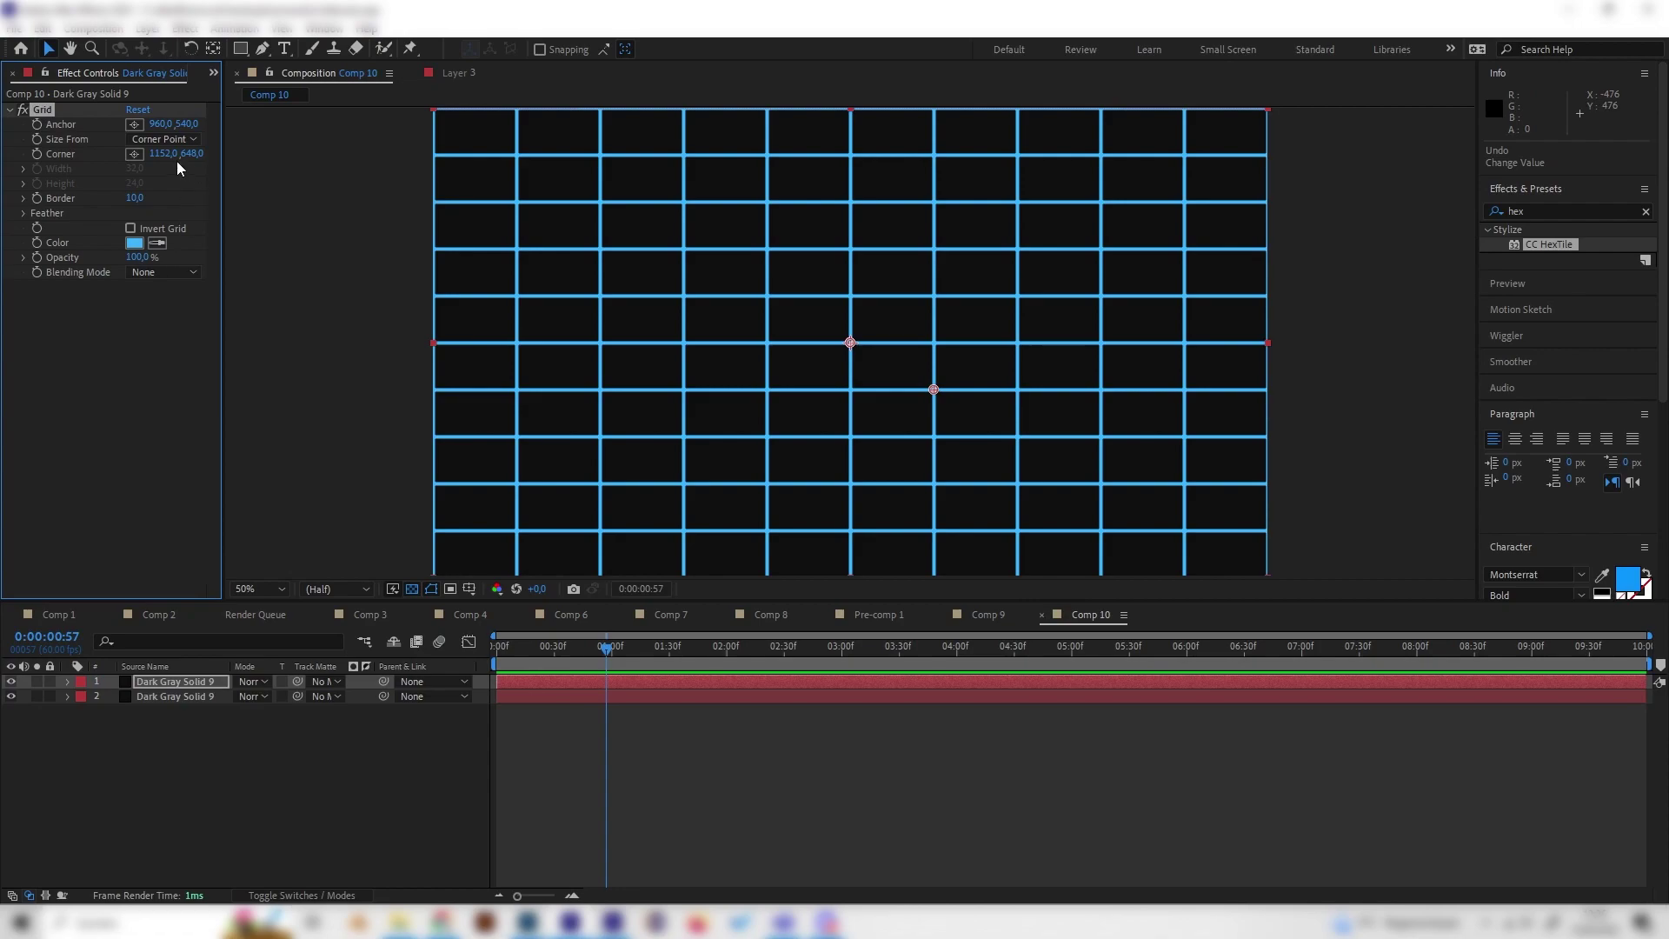
pyautogui.moveTo(157, 156)
pyautogui.mouseDown()
pyautogui.moveTo(179, 156)
pyautogui.moveTo(116, 154)
pyautogui.moveTo(186, 153)
pyautogui.moveTo(170, 157)
pyautogui.mouseUp()
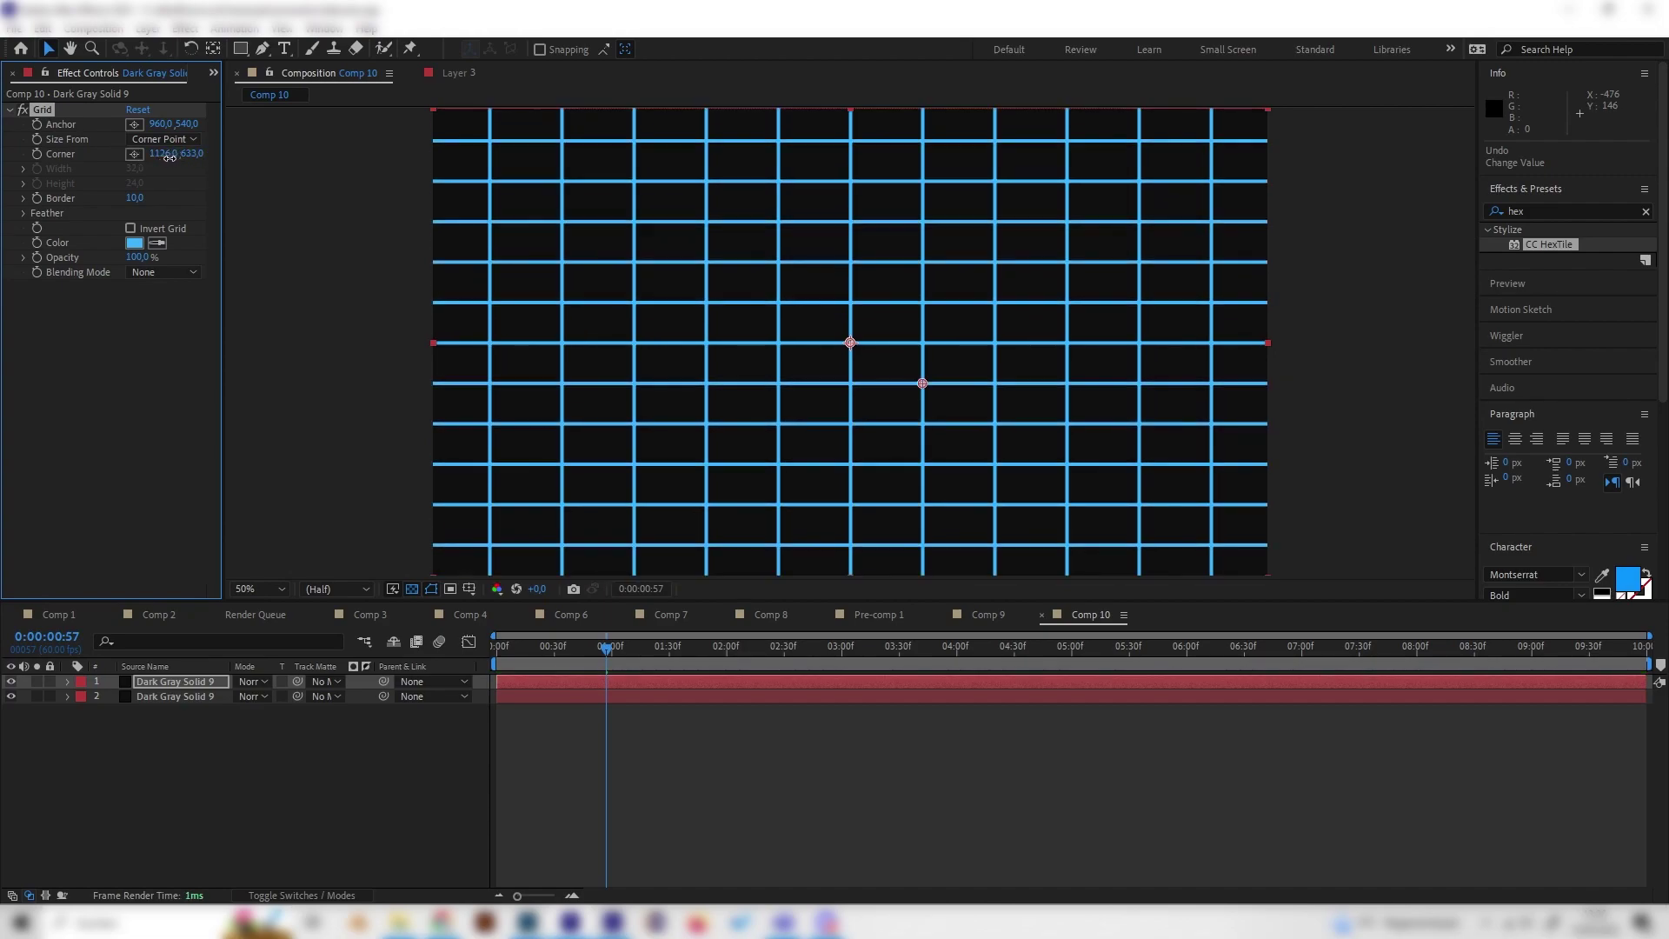
pyautogui.click(1551, 212)
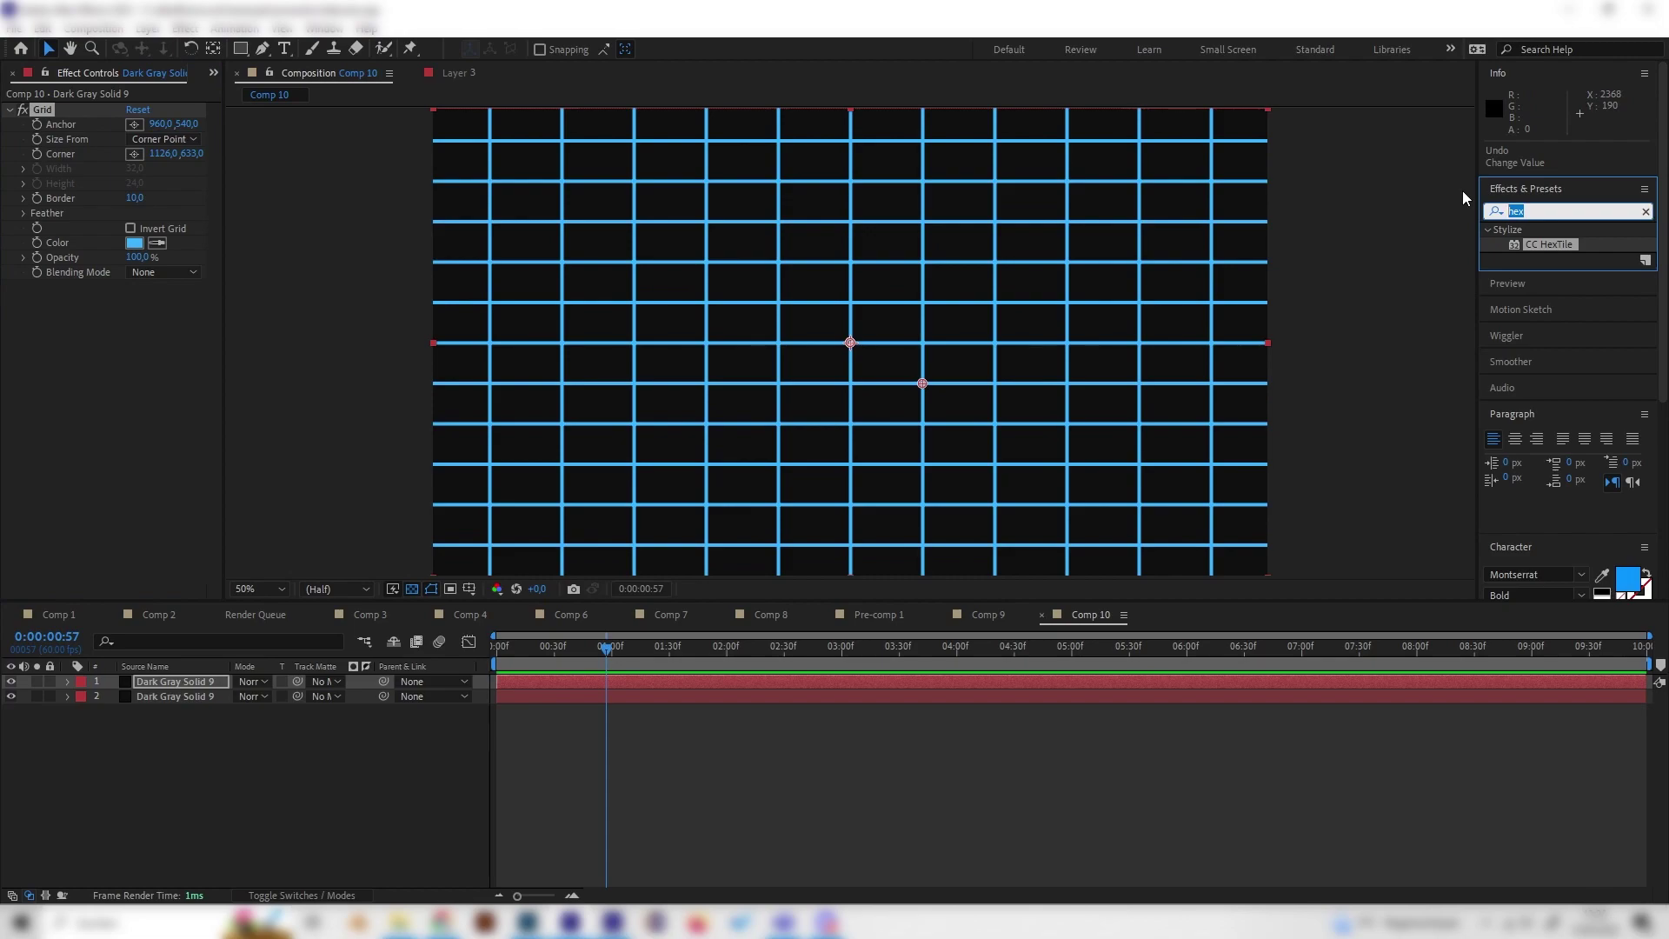
# Search 'turb', apply Turbulent Displace to the grid layer, and check the distortion over time
pyautogui.press('BackSpace')
pyautogui.write('turb')
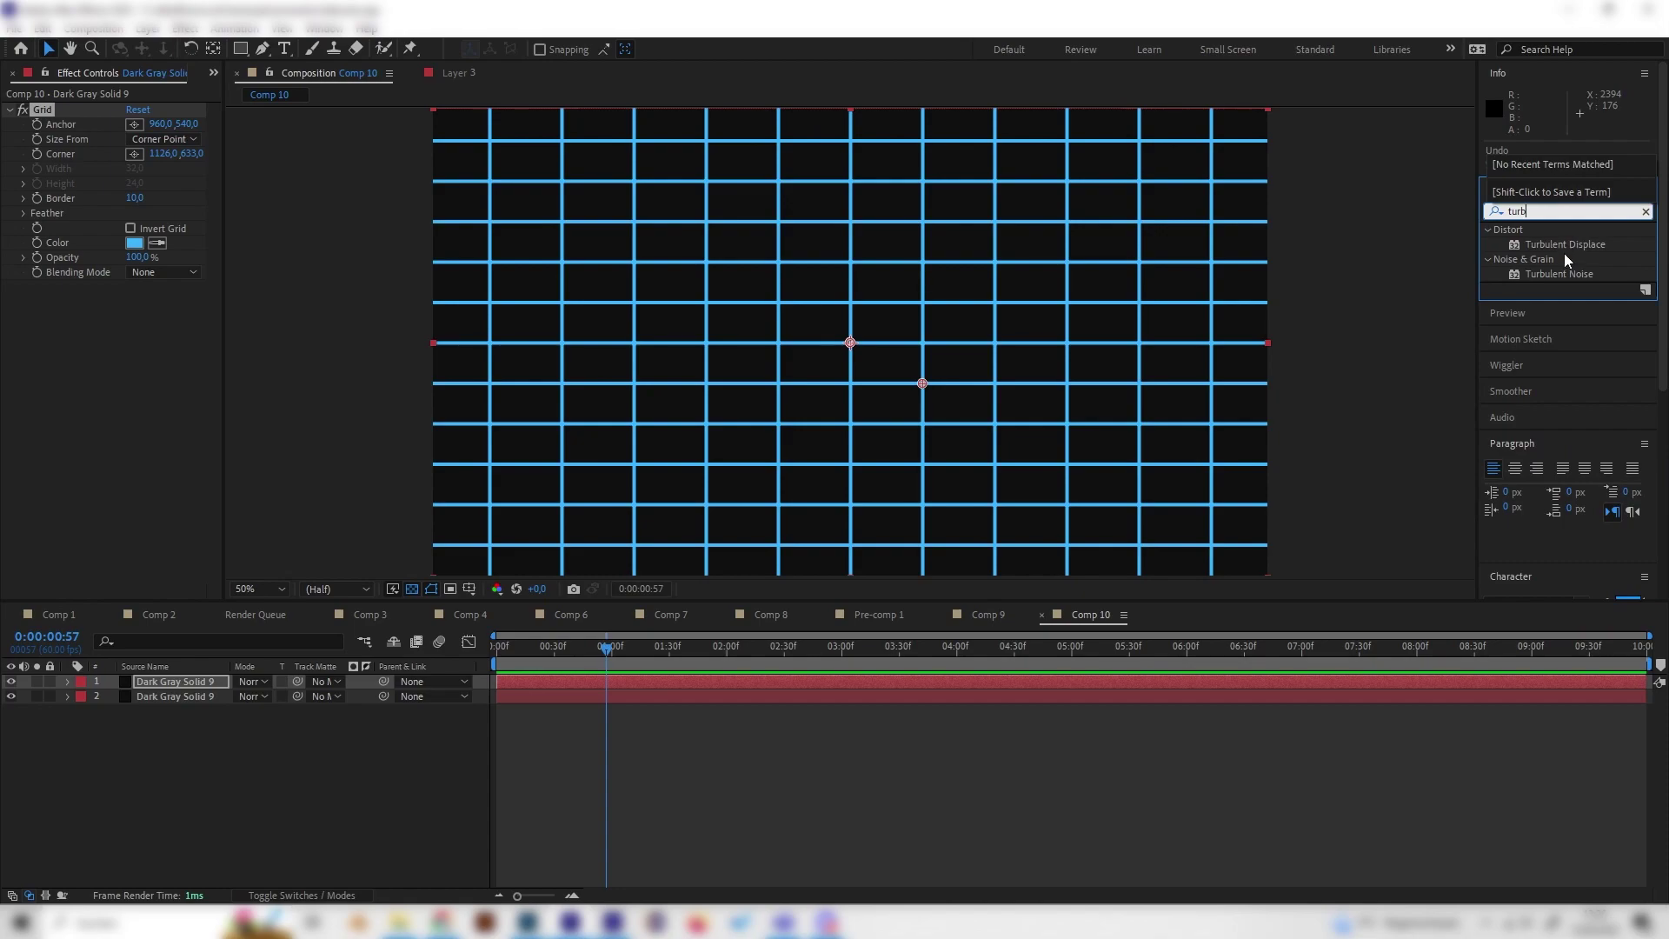
pyautogui.doubleClick(1564, 244)
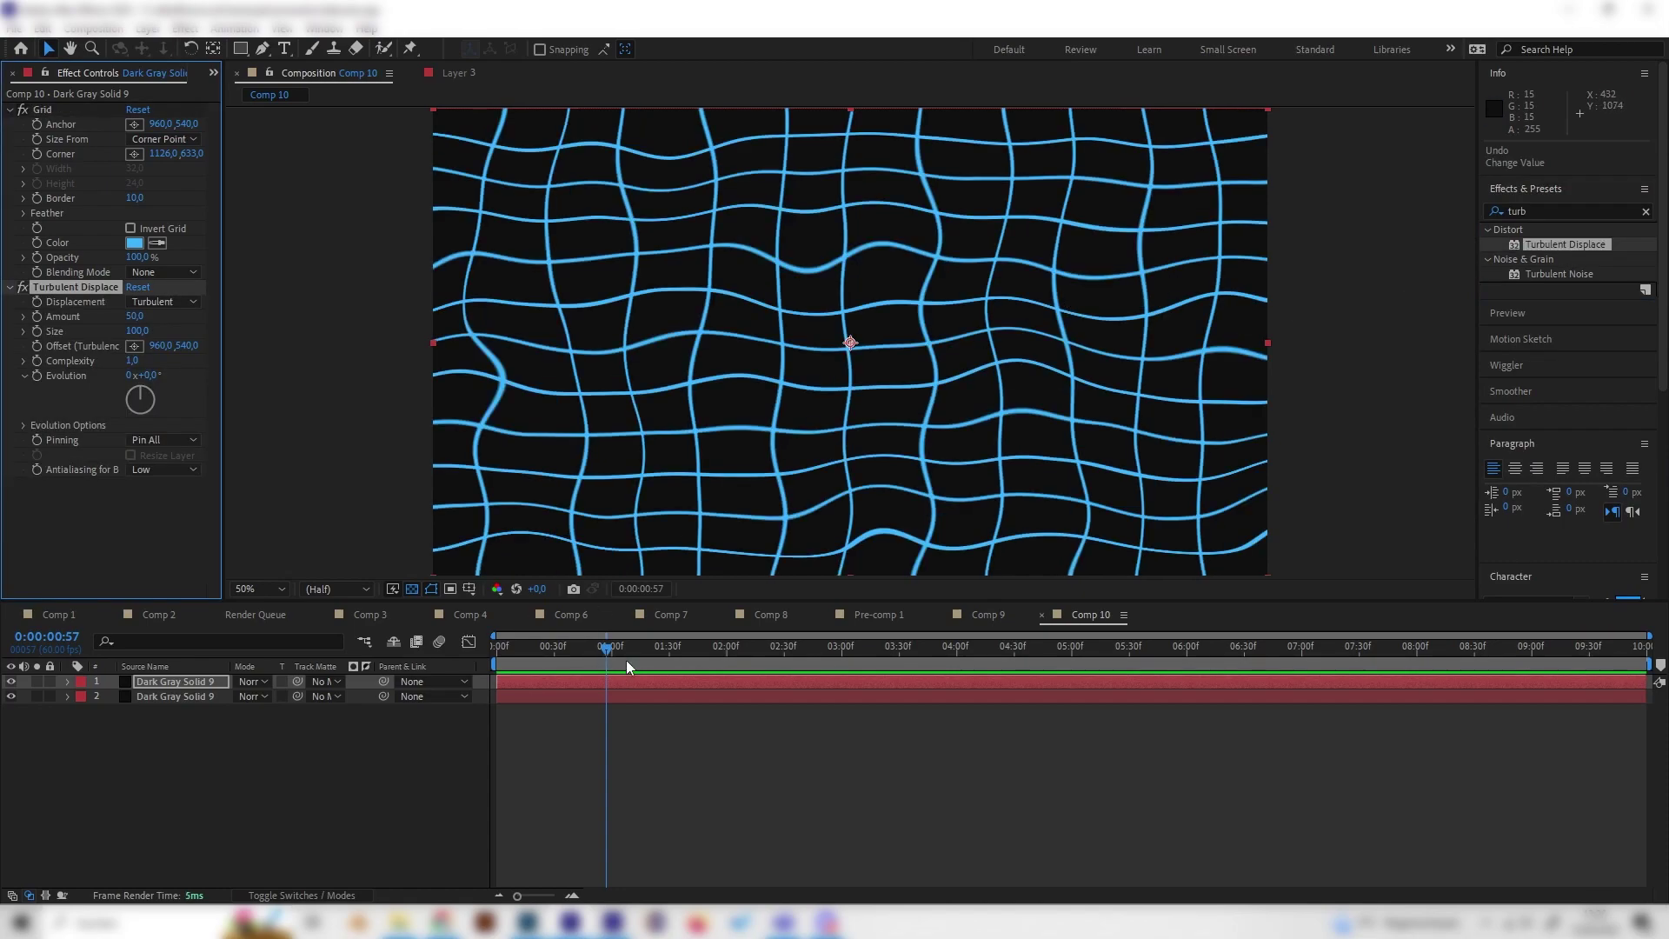
pyautogui.moveTo(625, 659); pyautogui.dragTo(989, 654)
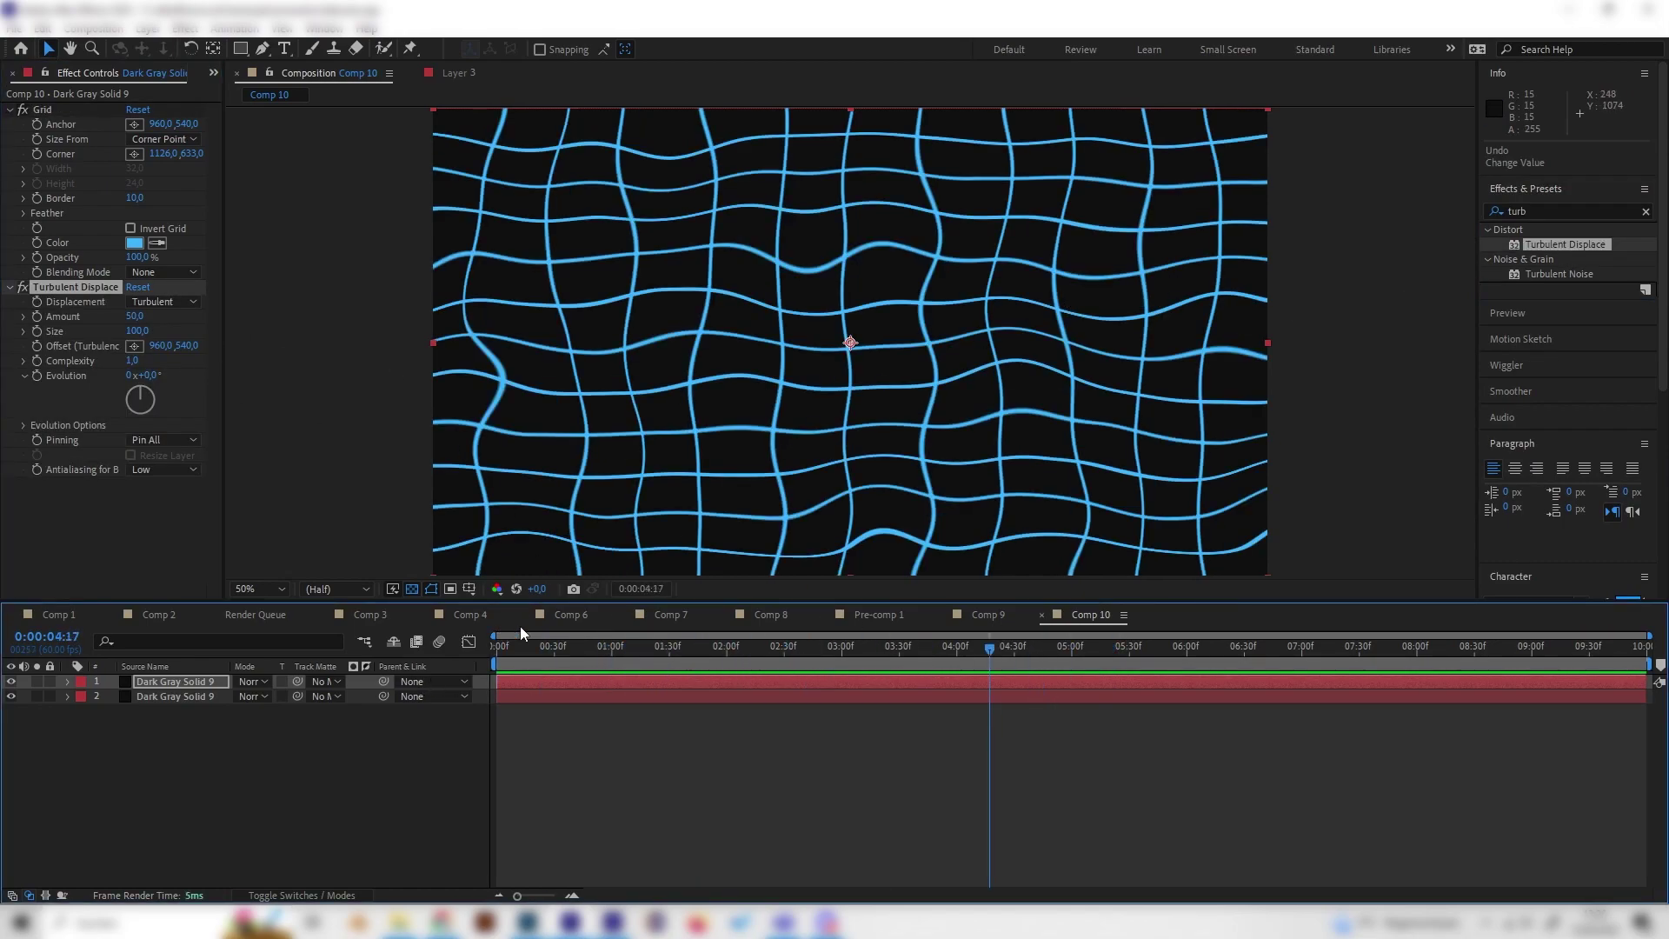
pyautogui.press('Home')
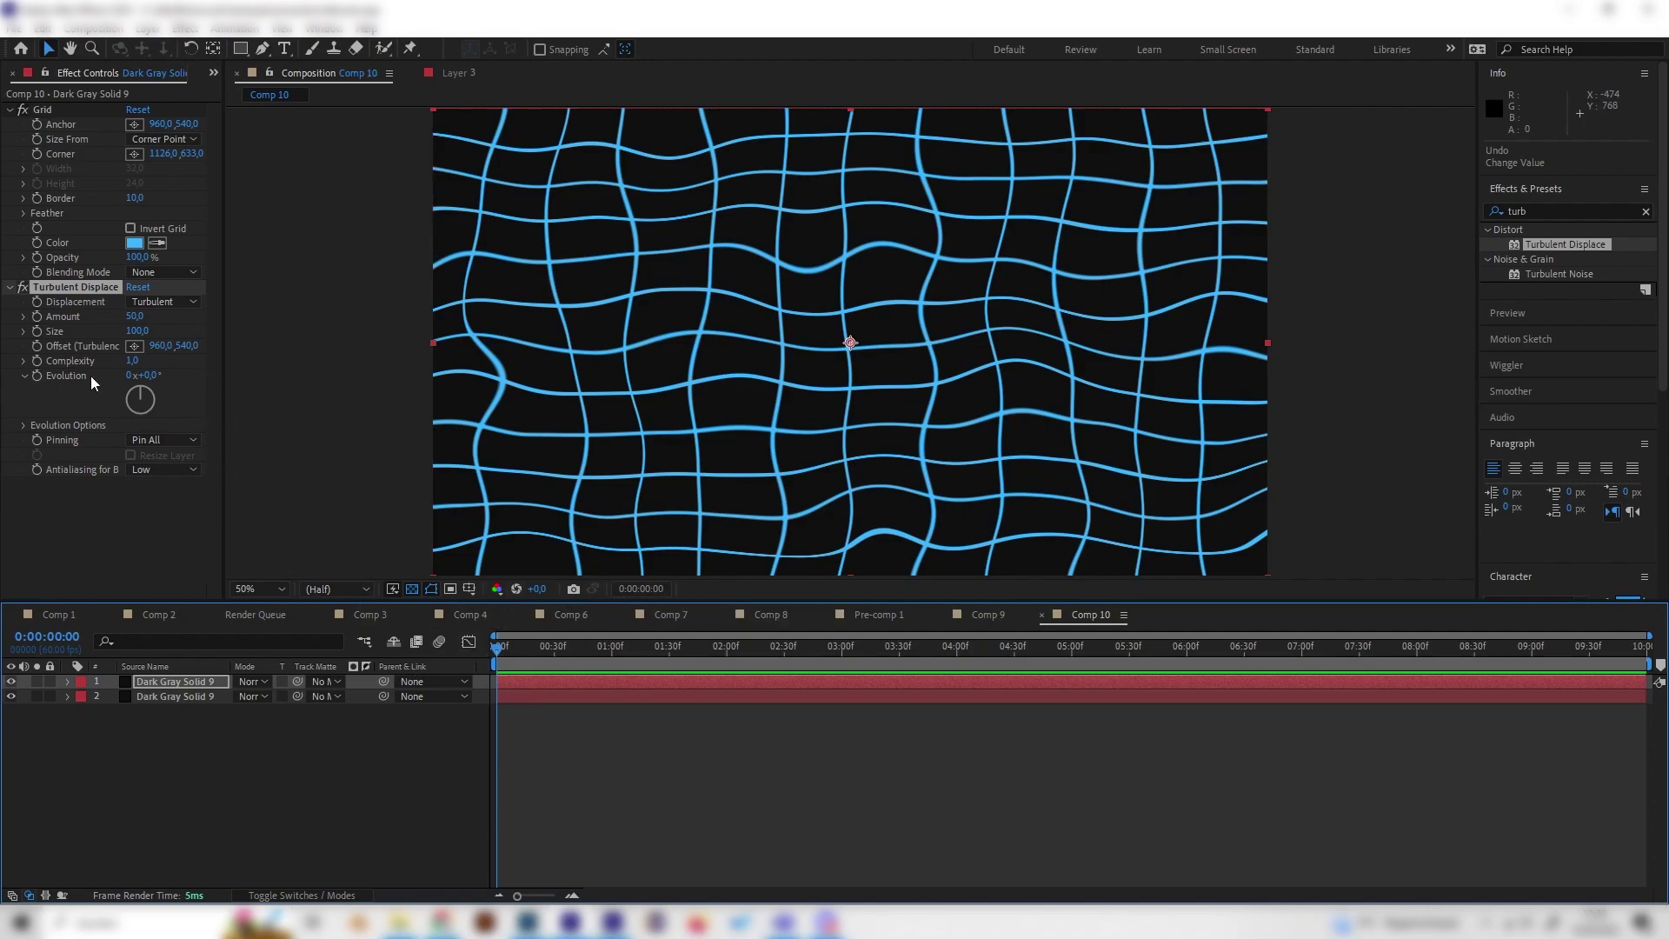
# Keyframe Turbulent Displace Evolution to reach 1x+120° at five seconds and preview it
pyautogui.click(37, 375)
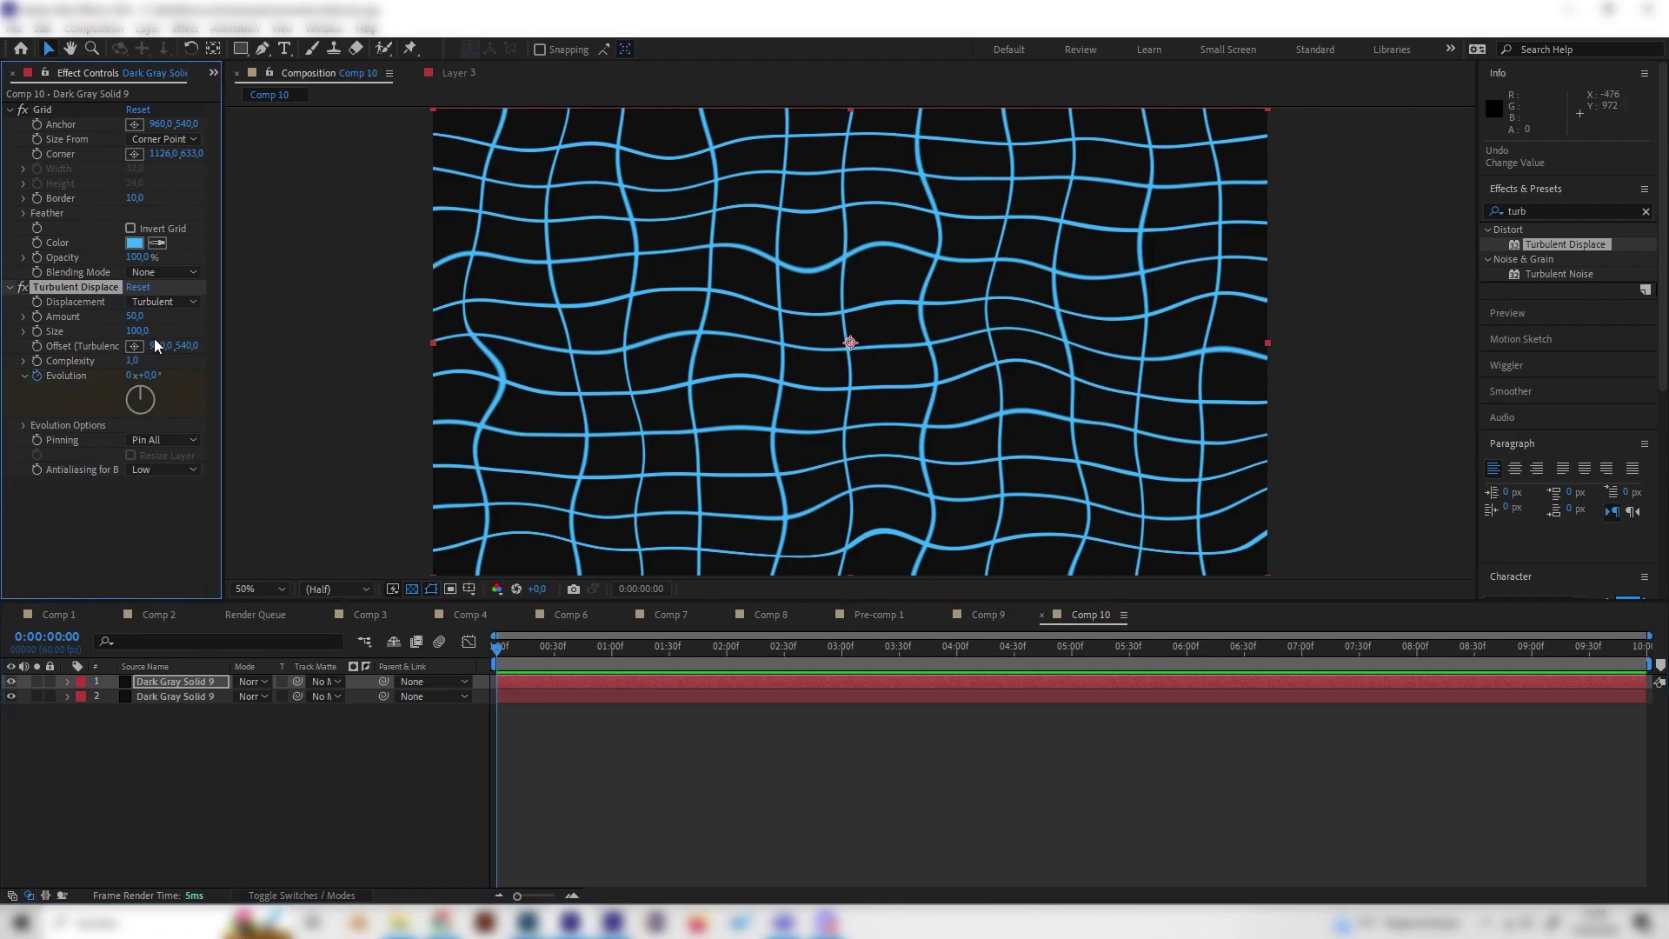
pyautogui.moveTo(645, 662); pyautogui.dragTo(1072, 648)
pyautogui.moveTo(144, 397); pyautogui.dragTo(173, 425)
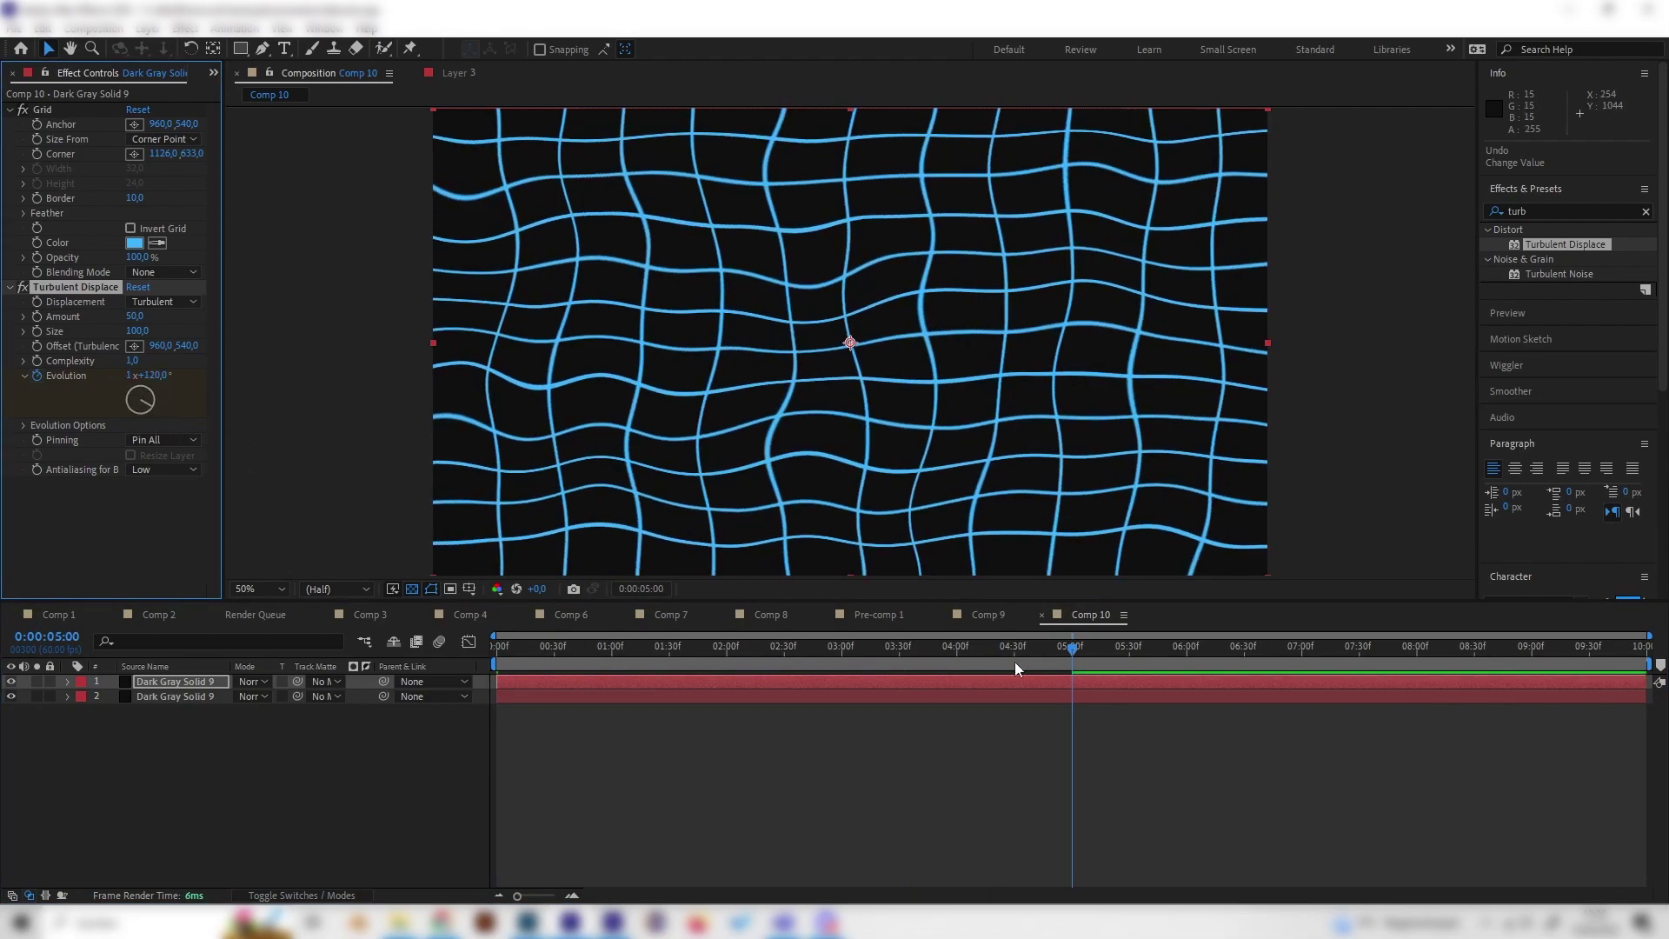
pyautogui.moveTo(1015, 661); pyautogui.dragTo(361, 650)
pyautogui.press('space')
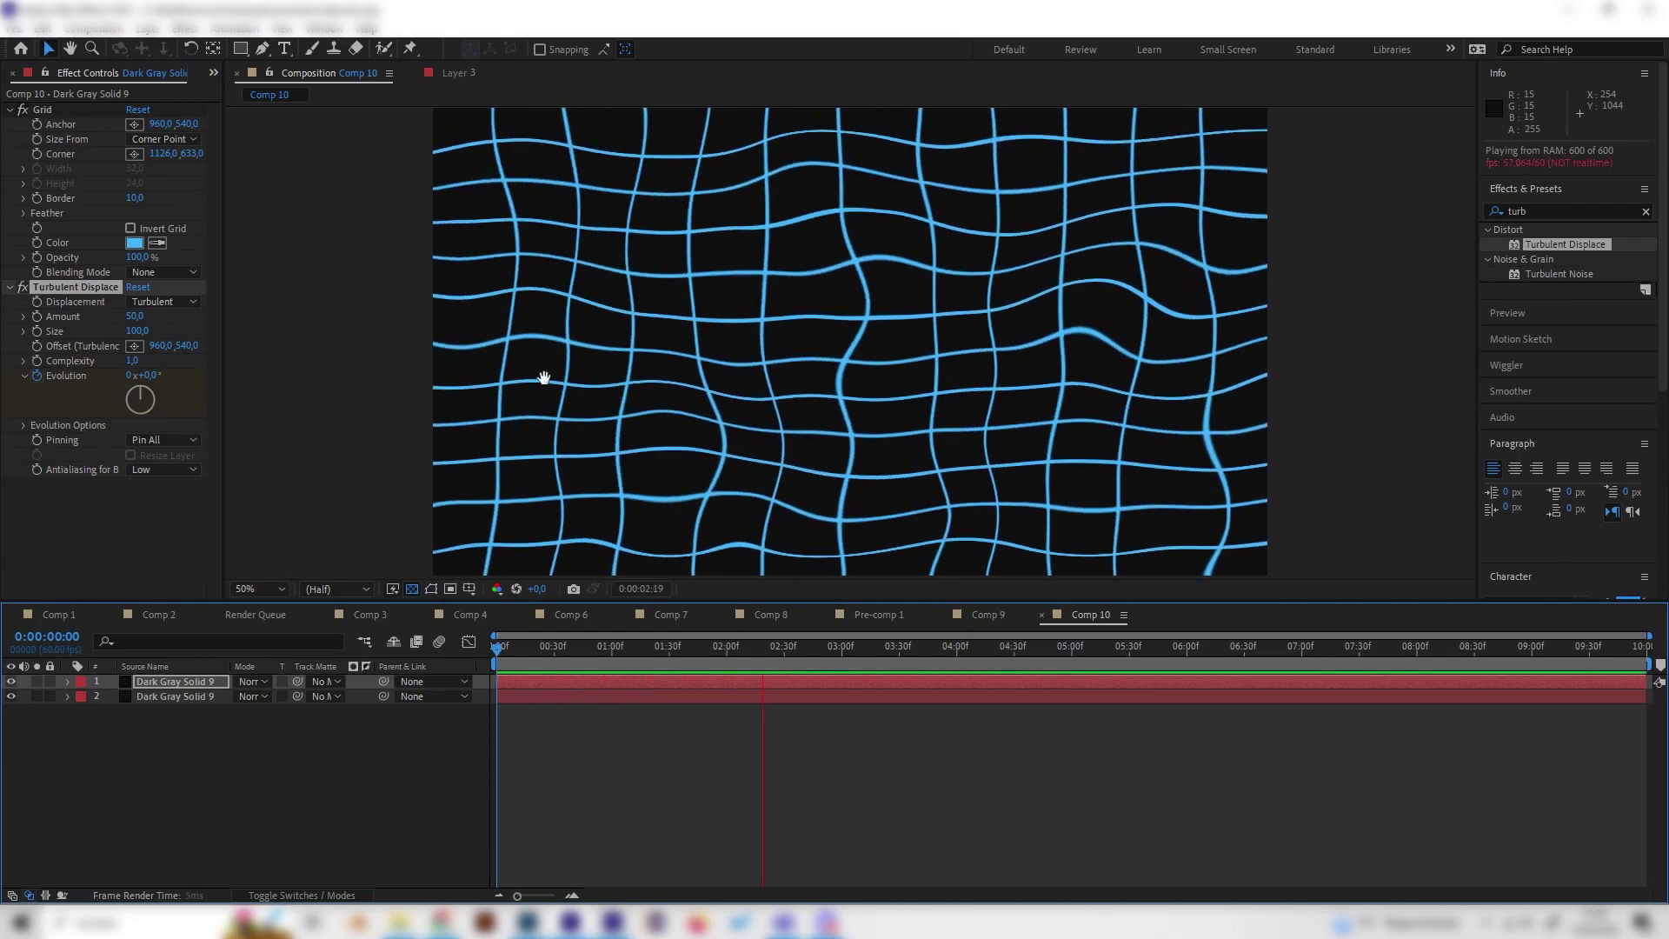
pyautogui.press('space')
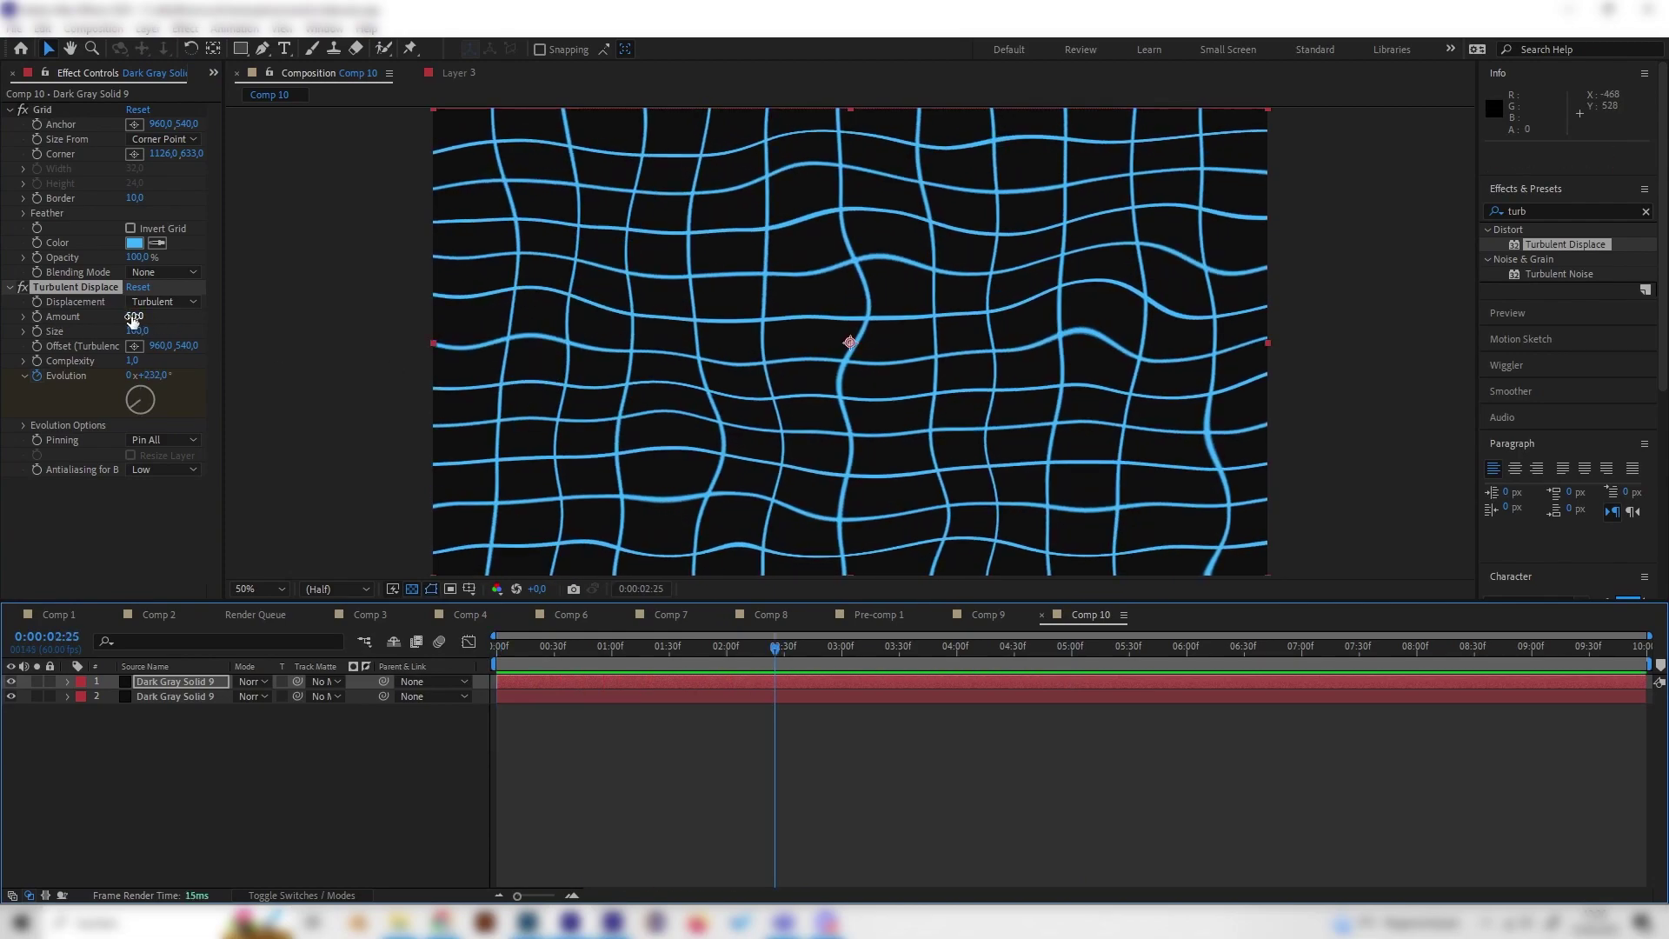
# Strengthen the displacement Amount and enlarge Size to 138, then preview from the start
pyautogui.moveTo(132, 317)
pyautogui.mouseDown()
pyautogui.moveTo(201, 319)
pyautogui.moveTo(109, 337)
pyautogui.mouseUp()
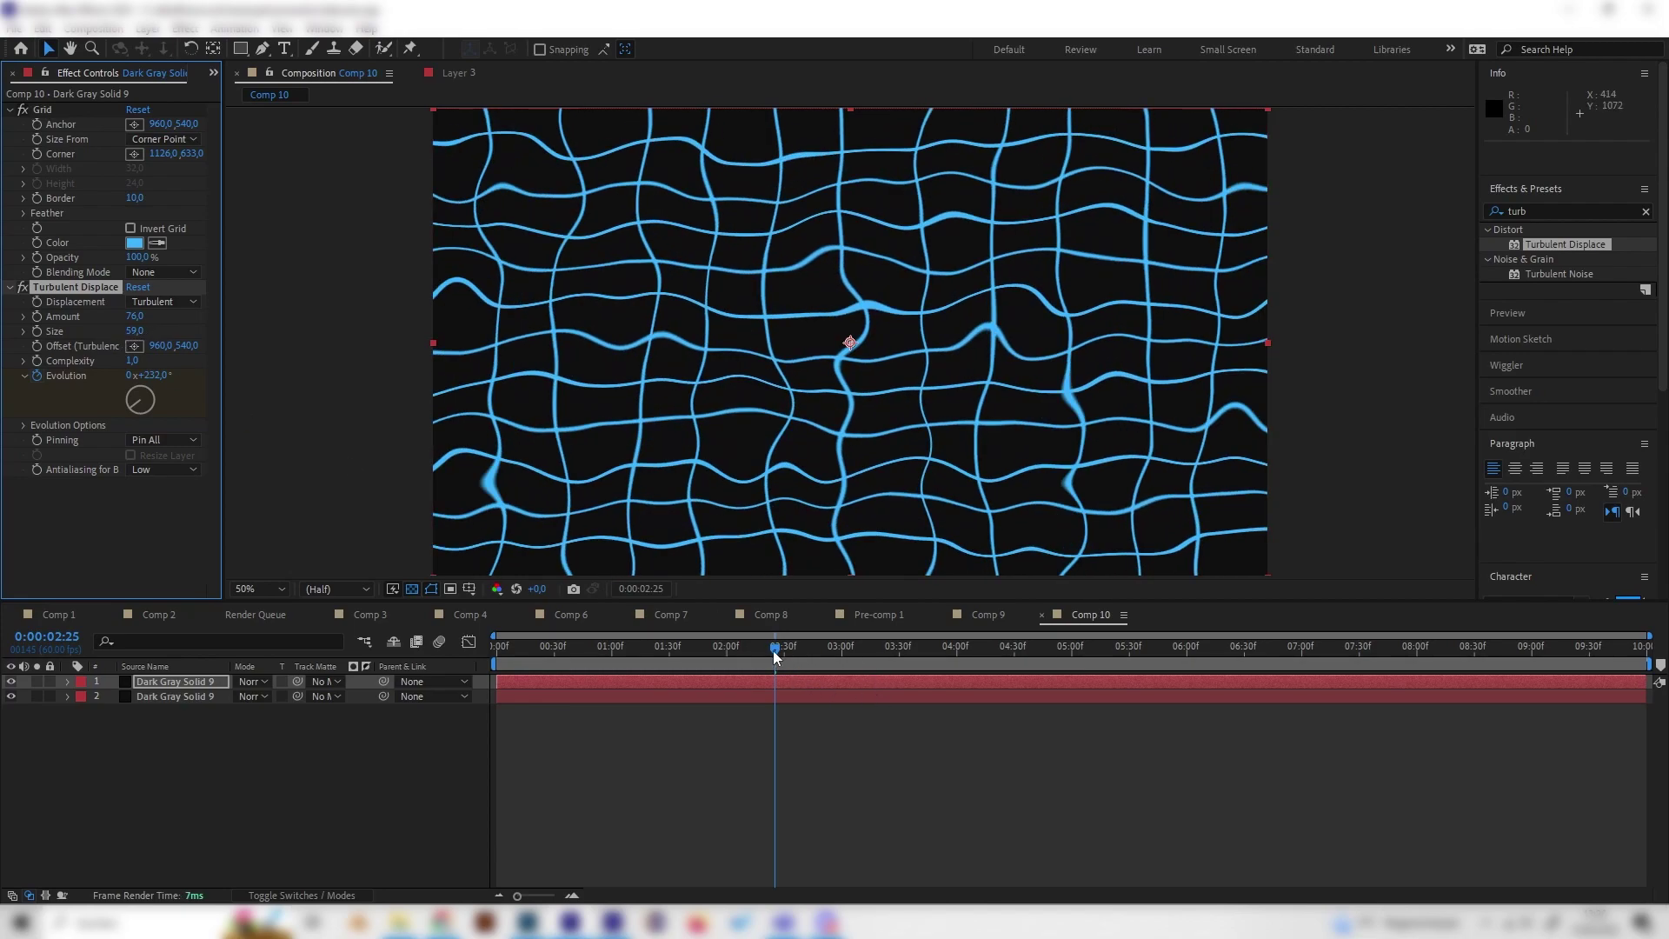
pyautogui.moveTo(776, 656); pyautogui.dragTo(419, 652)
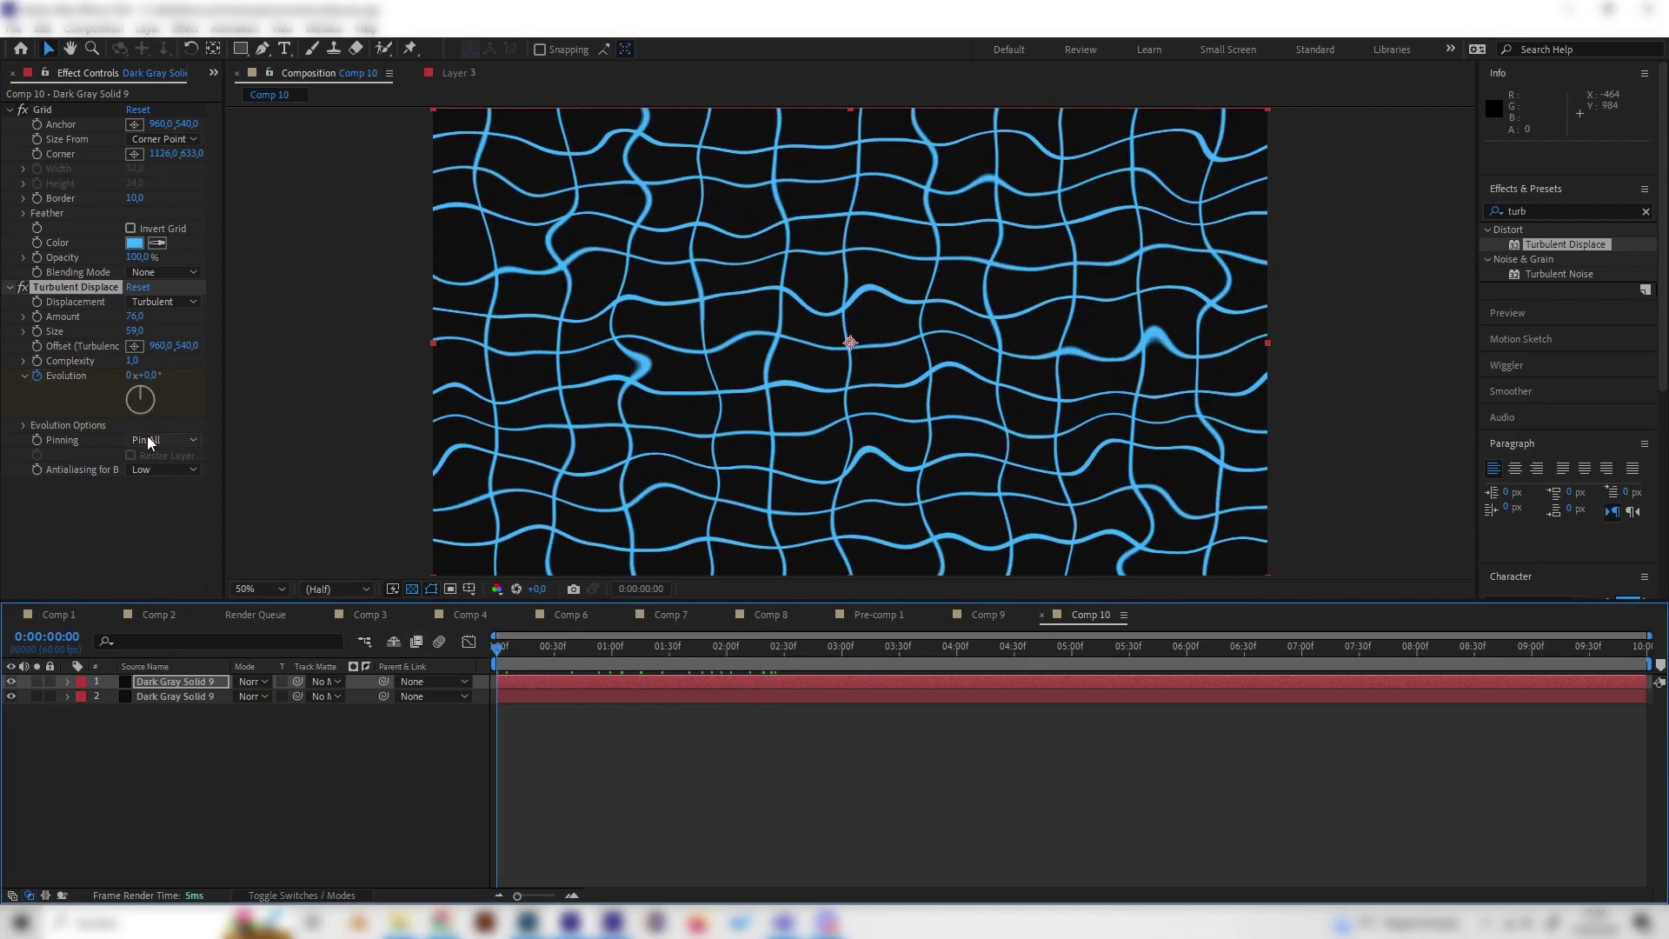
pyautogui.moveTo(587, 660); pyautogui.dragTo(734, 687)
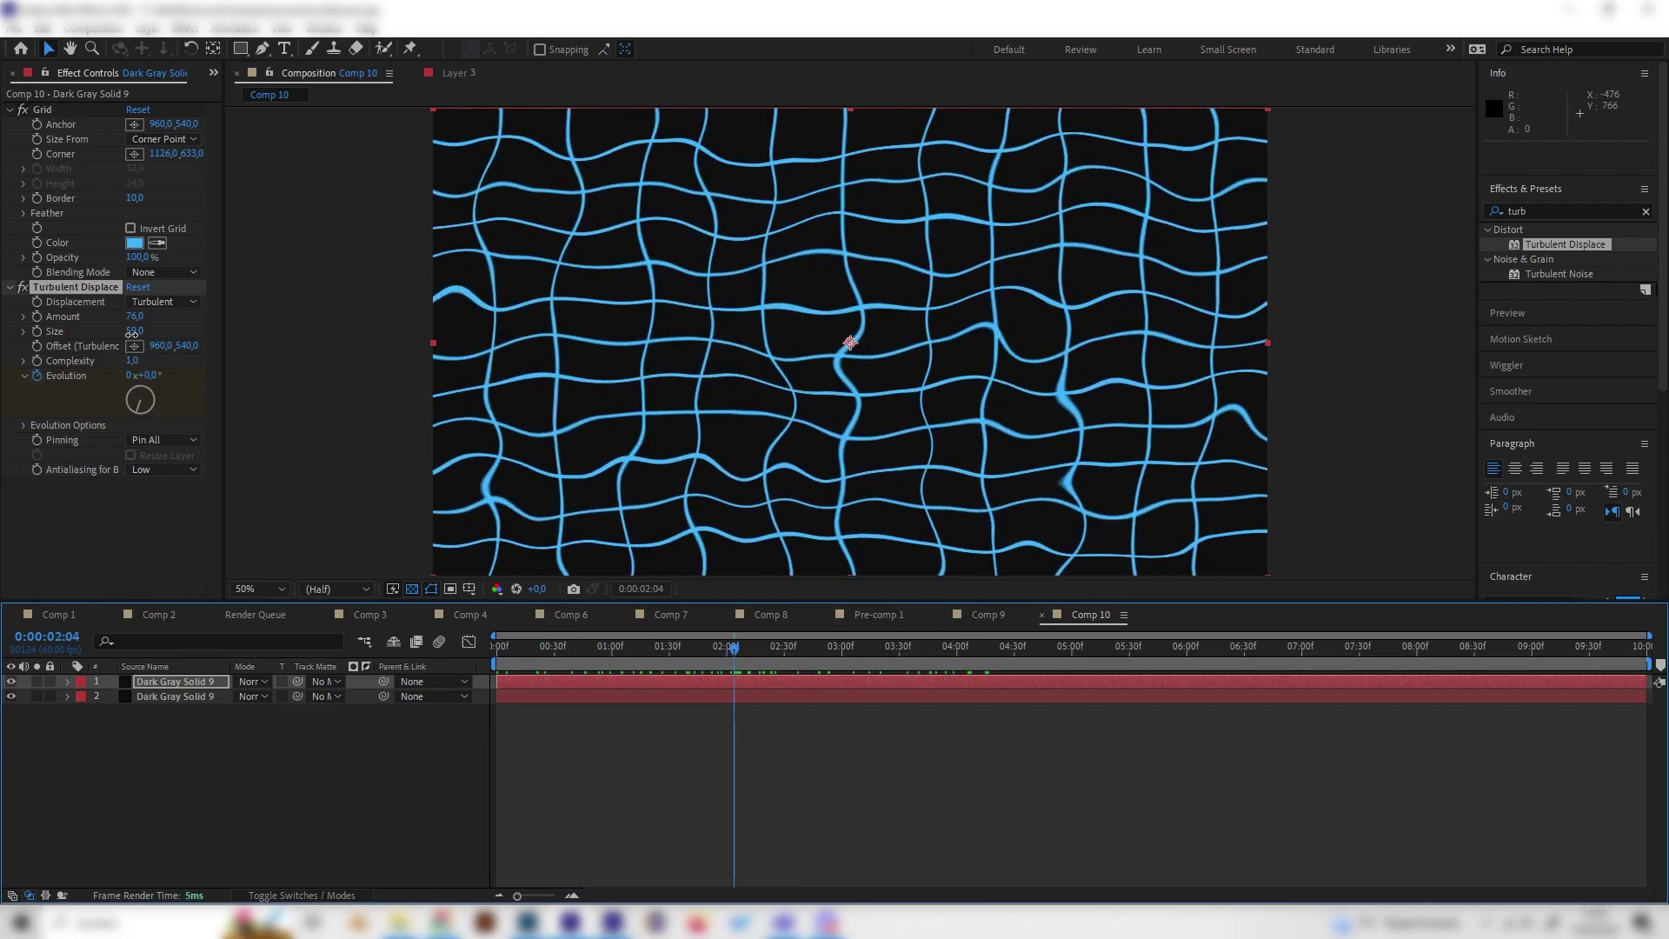
pyautogui.moveTo(131, 334); pyautogui.dragTo(207, 335)
pyautogui.click(718, 647)
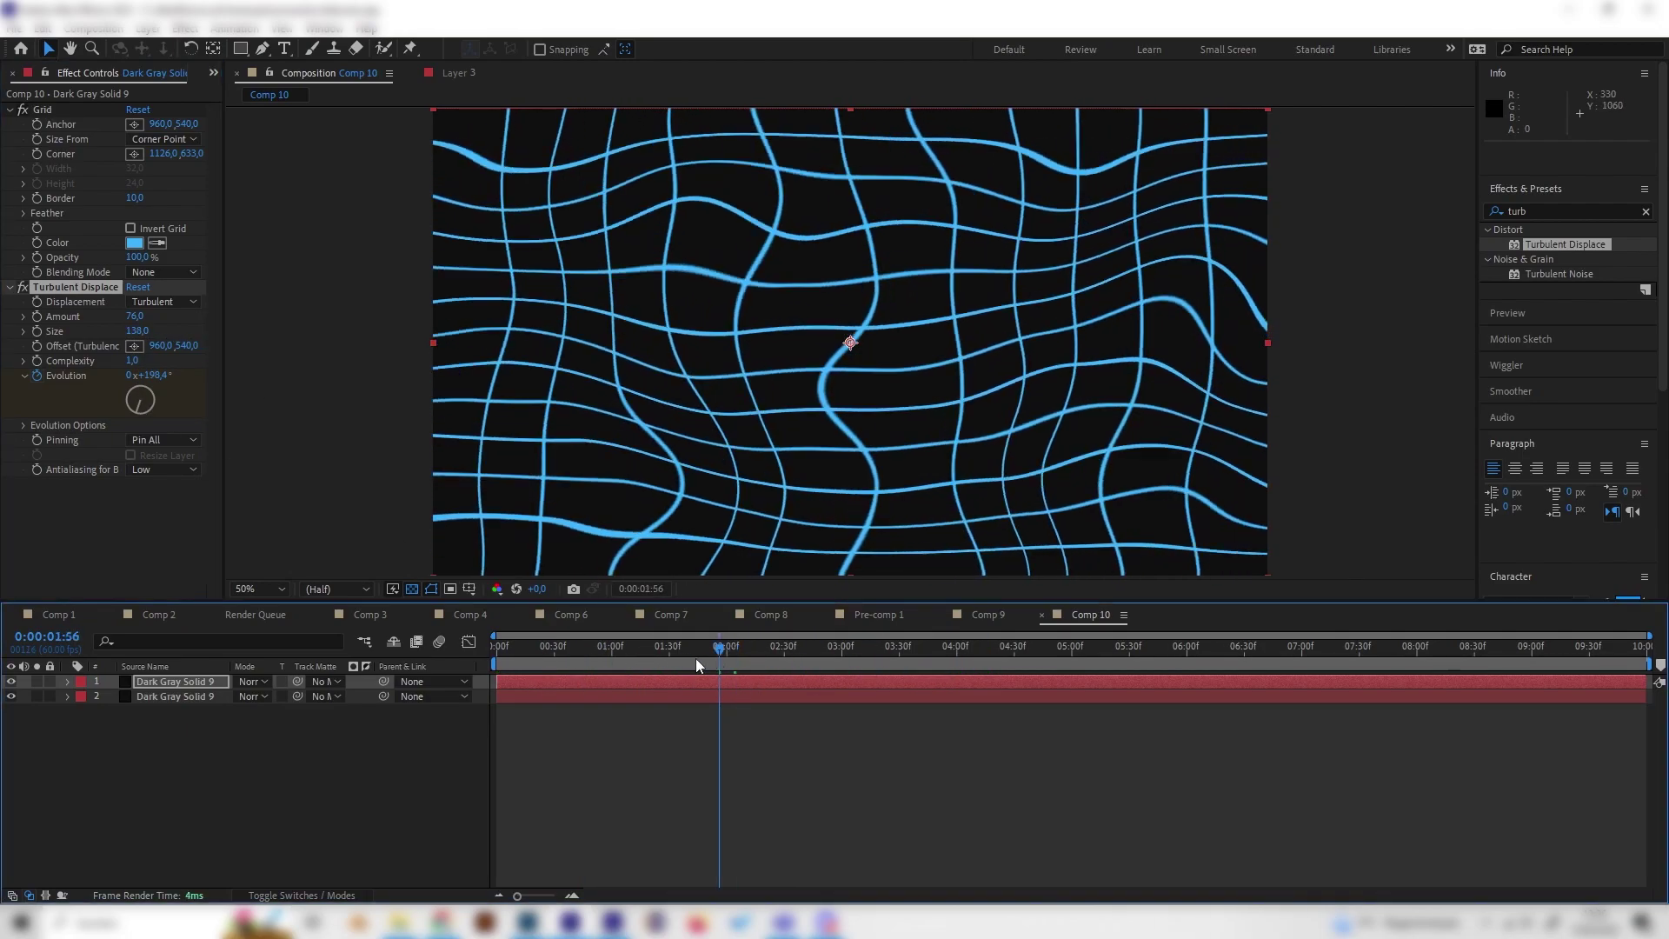
pyautogui.moveTo(695, 658); pyautogui.dragTo(478, 664)
pyautogui.press('space')
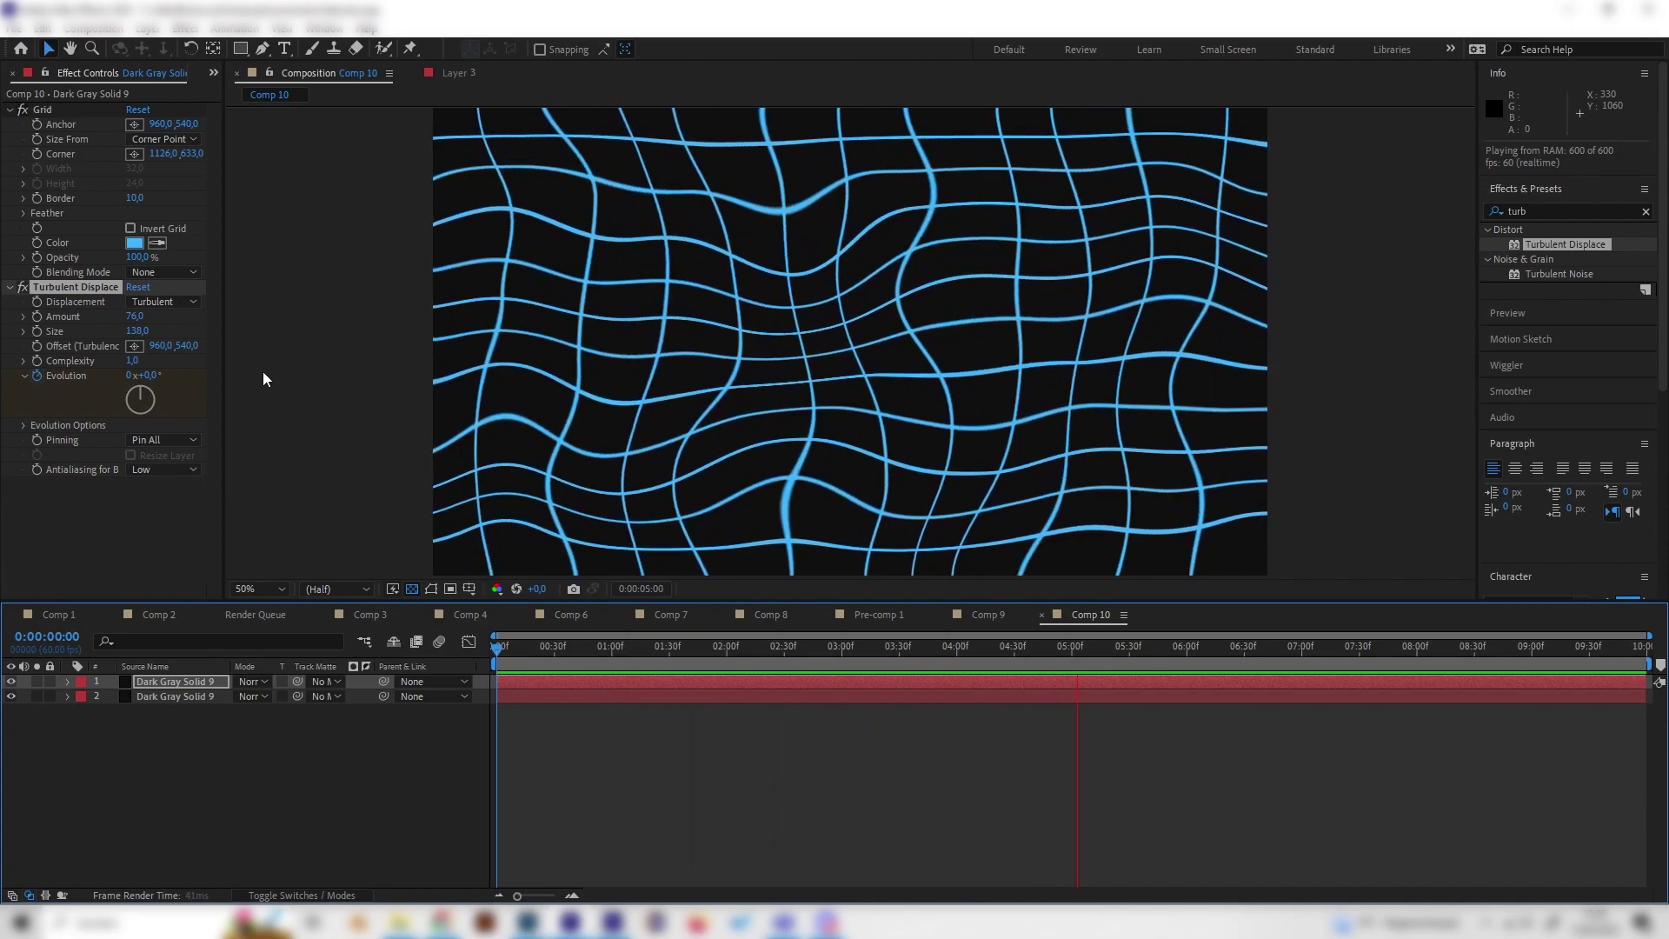
# Delete Turbulent Displace to straighten the grid and search effects for 'kal'
pyautogui.press('space')
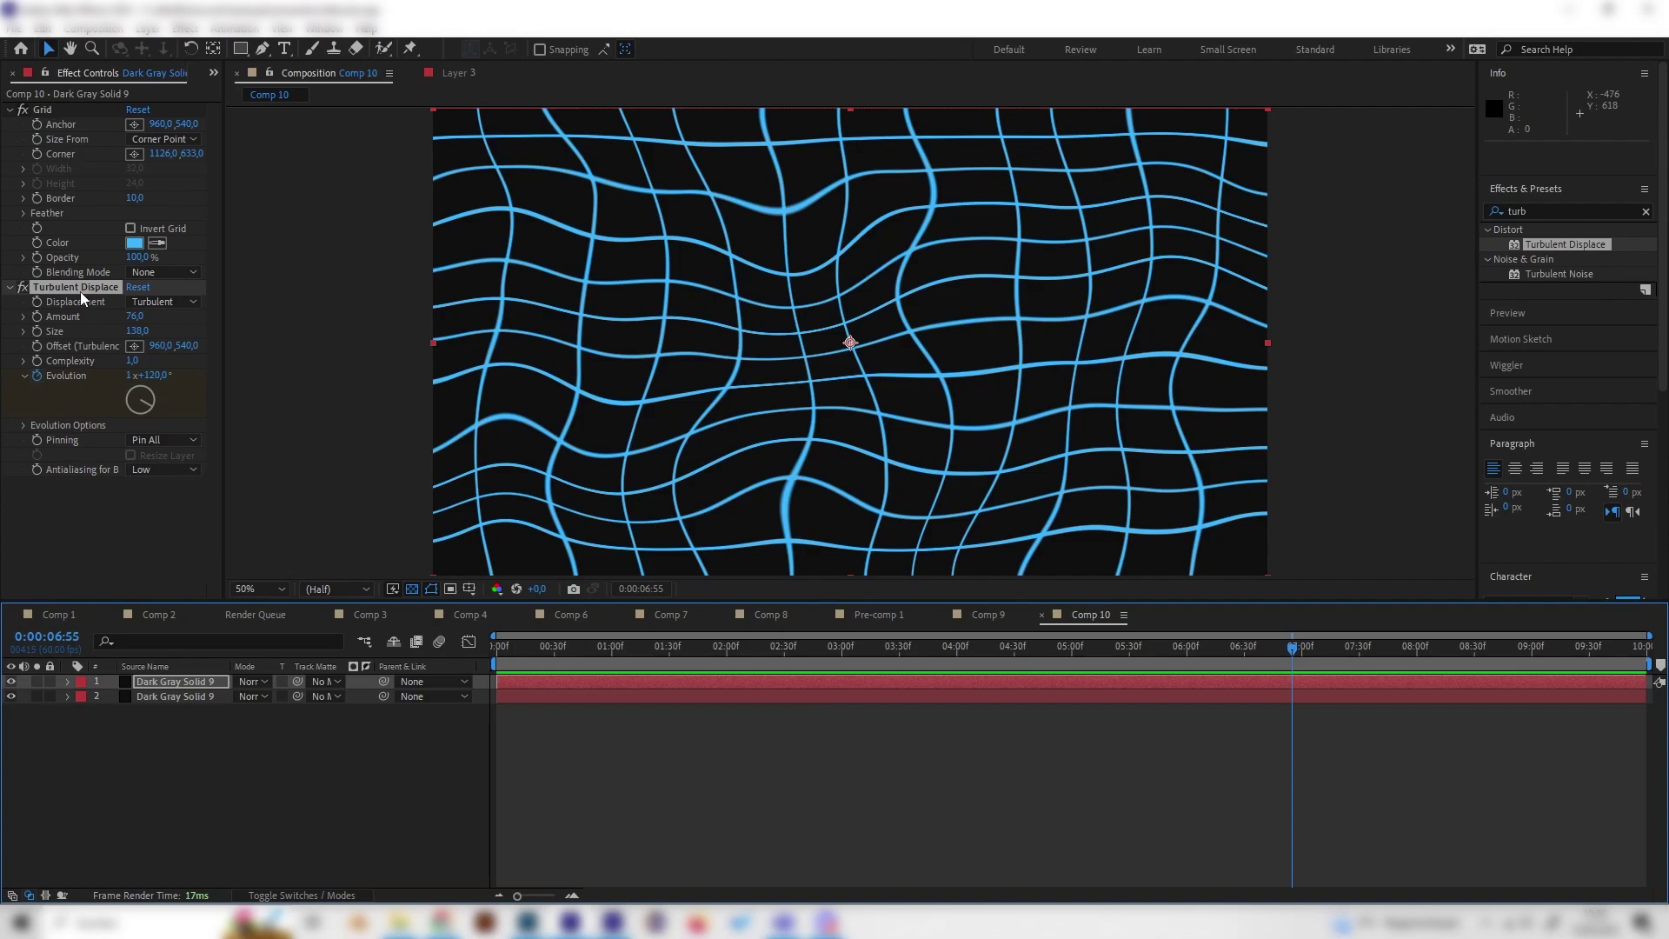
pyautogui.click(43, 109)
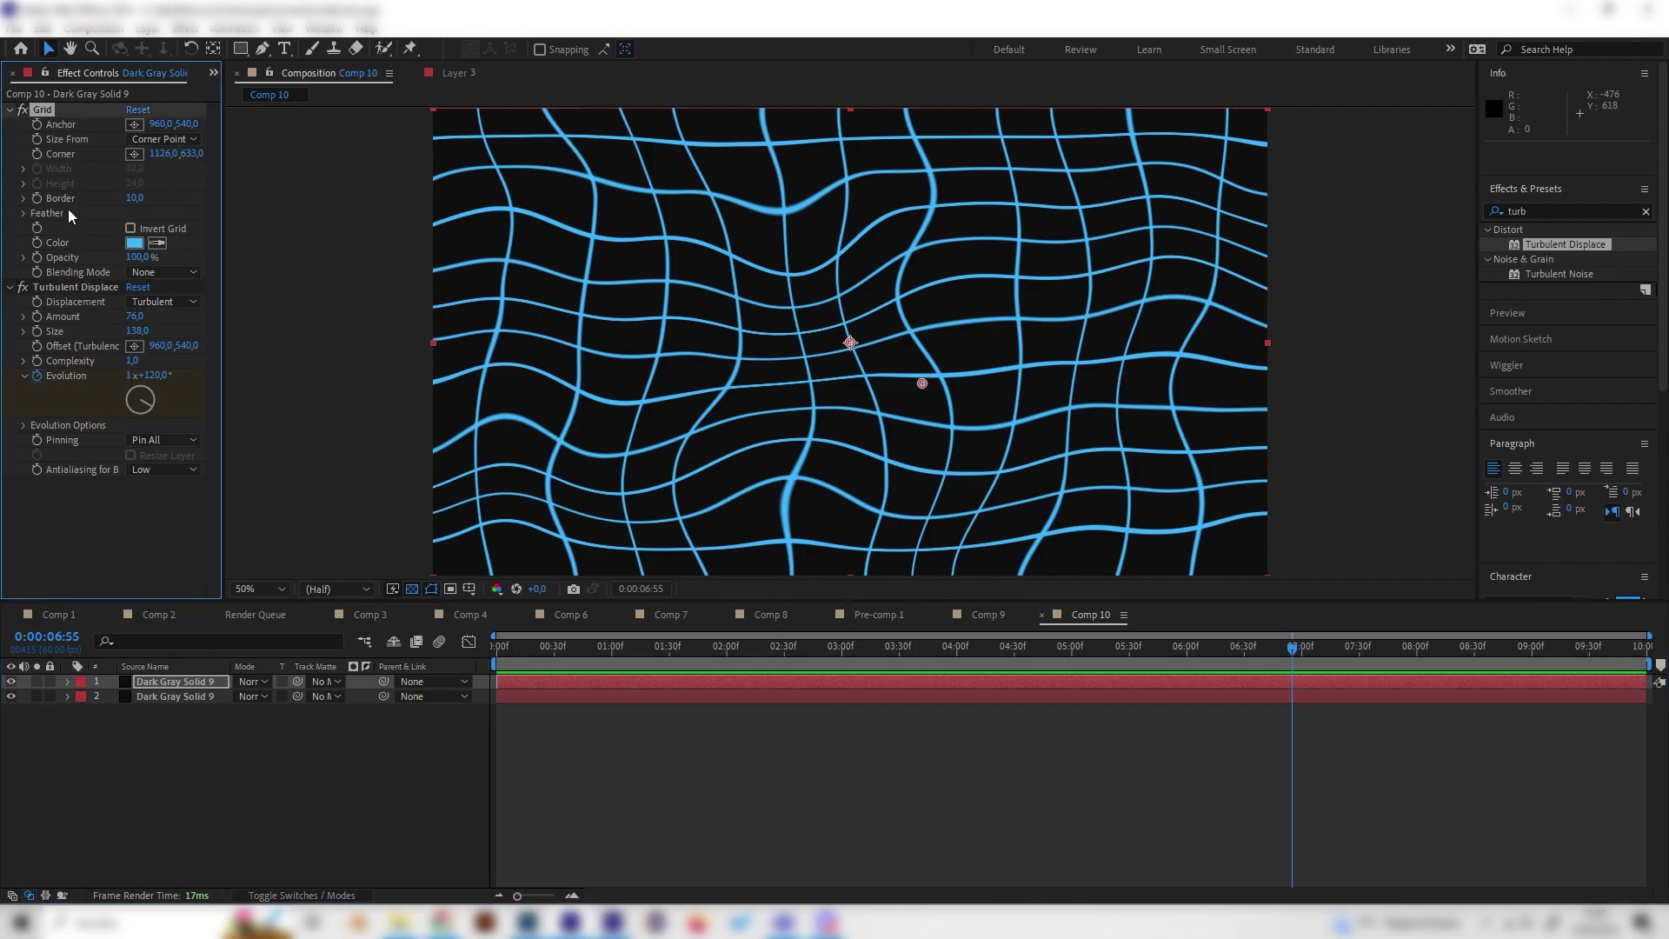
pyautogui.click(78, 287)
pyautogui.press('Delete')
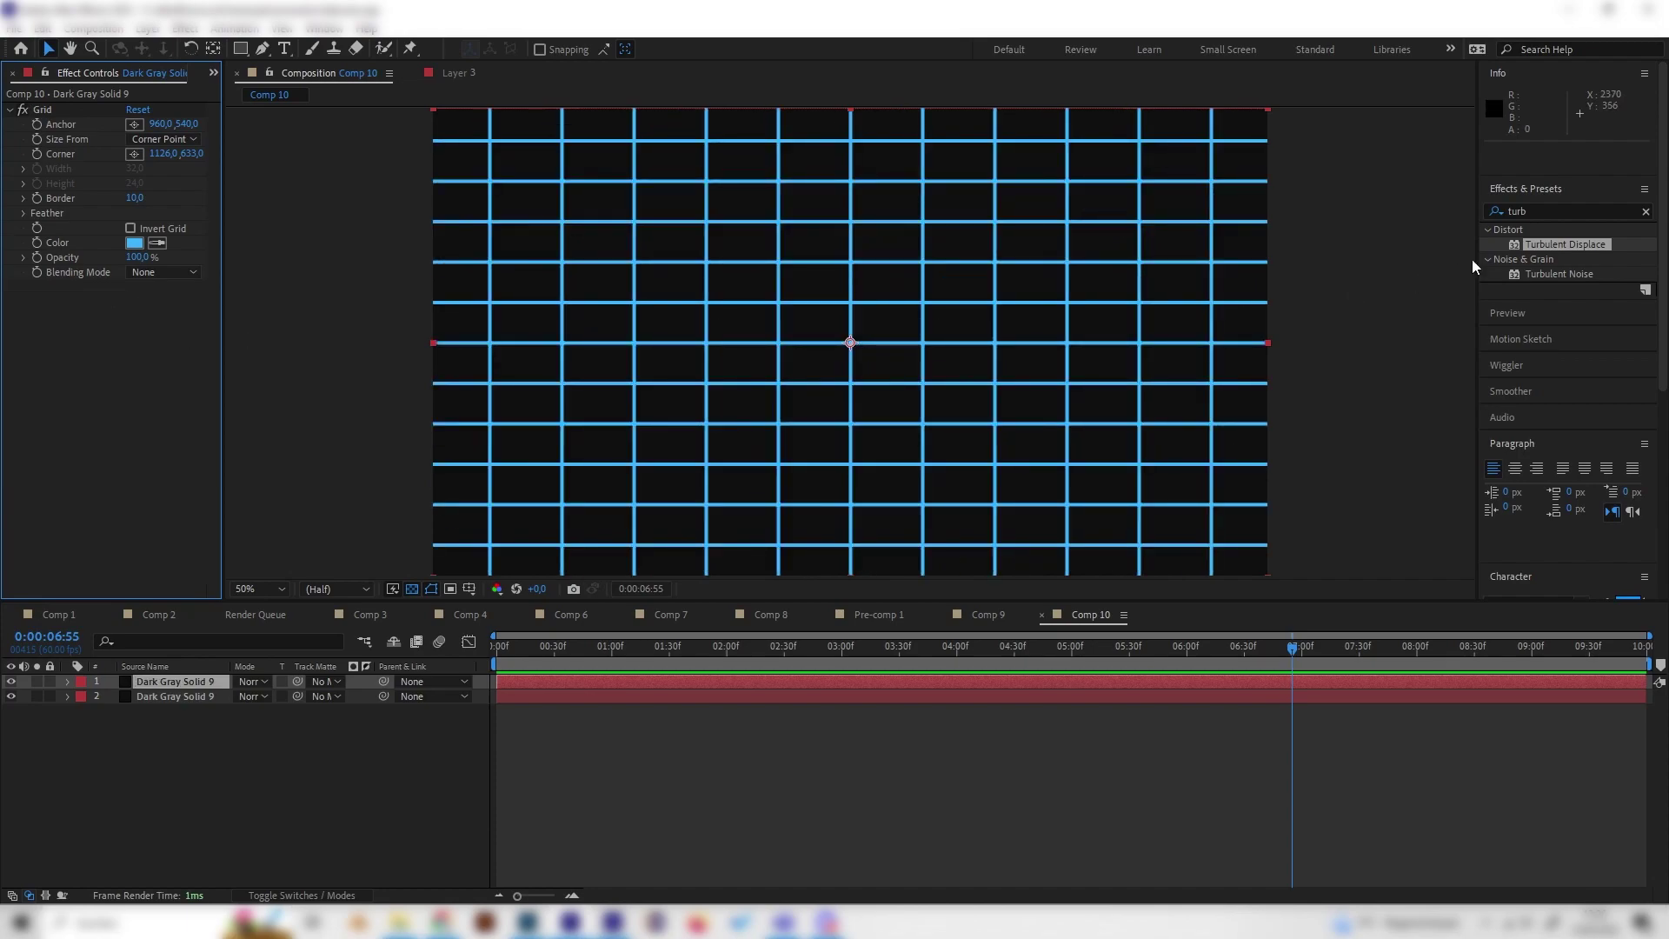
pyautogui.write('kal')
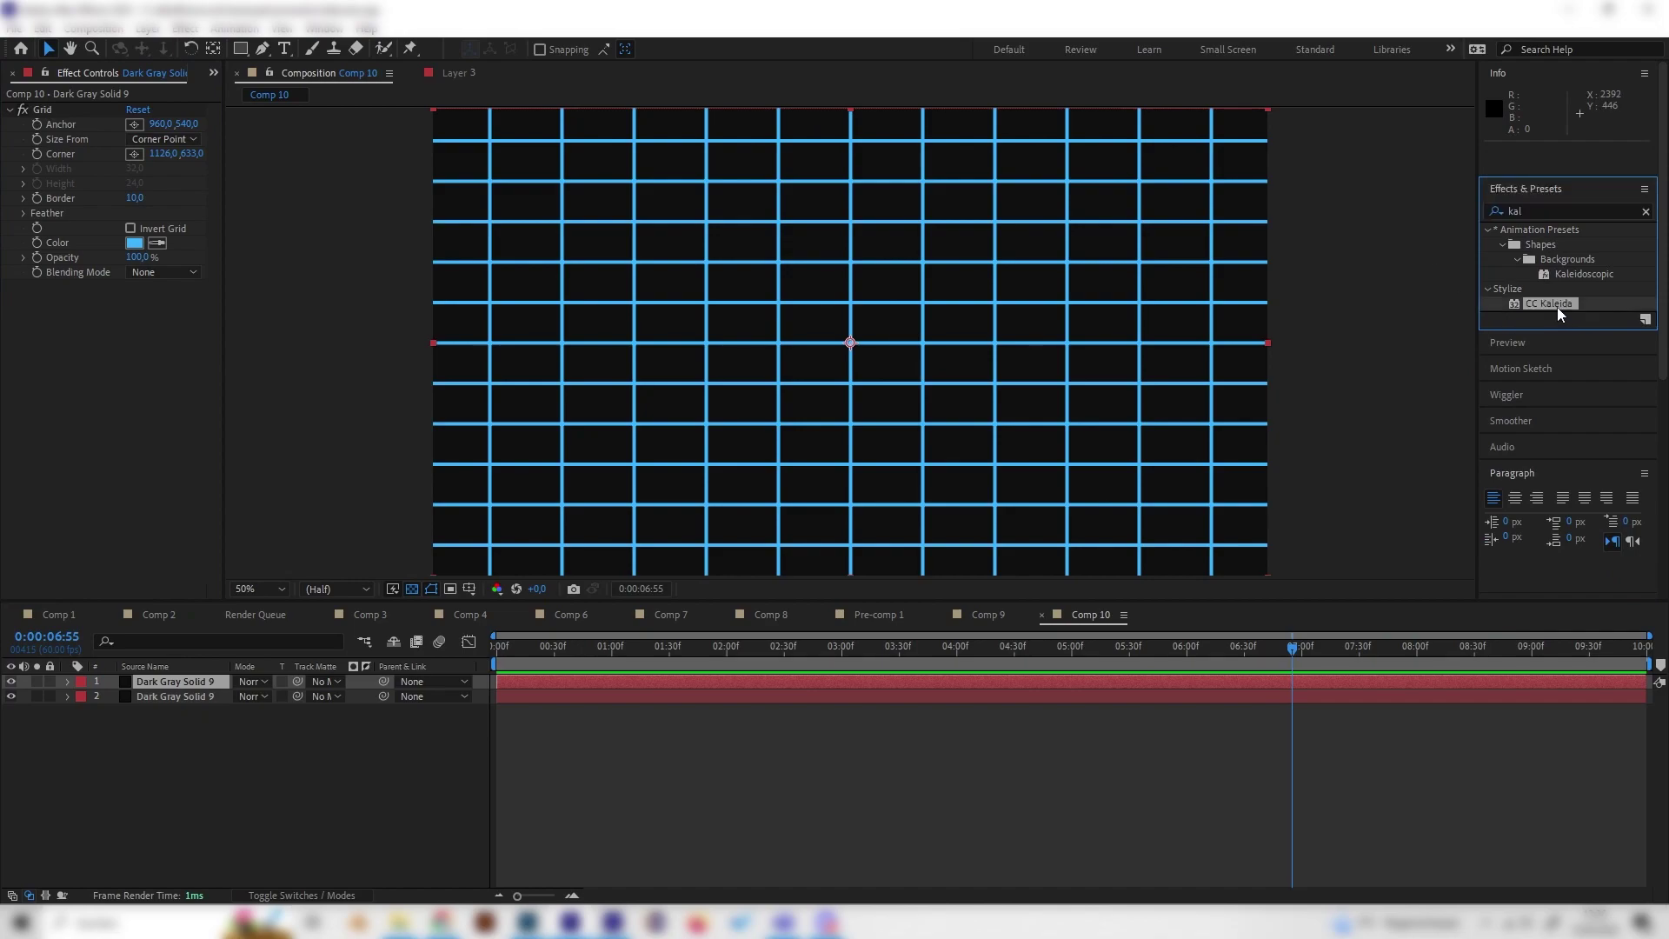
# Apply CC Kaleida to the grid and set a starting Rotation keyframe near 0:00:00:43
pyautogui.doubleClick(1554, 303)
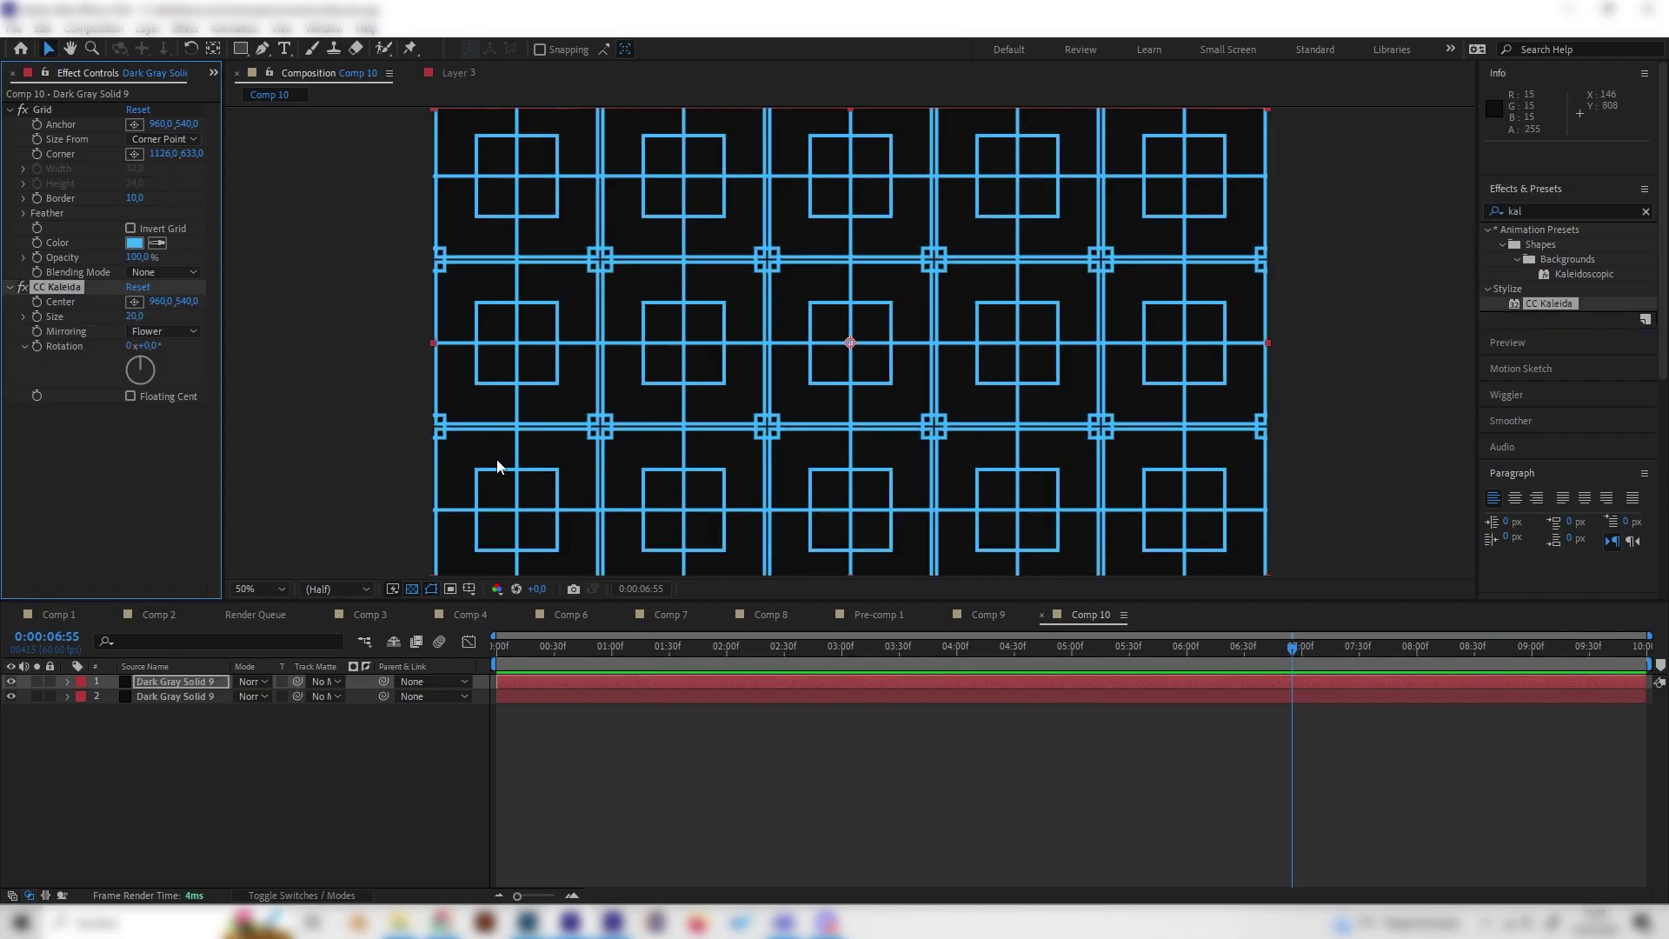
pyautogui.click(694, 648)
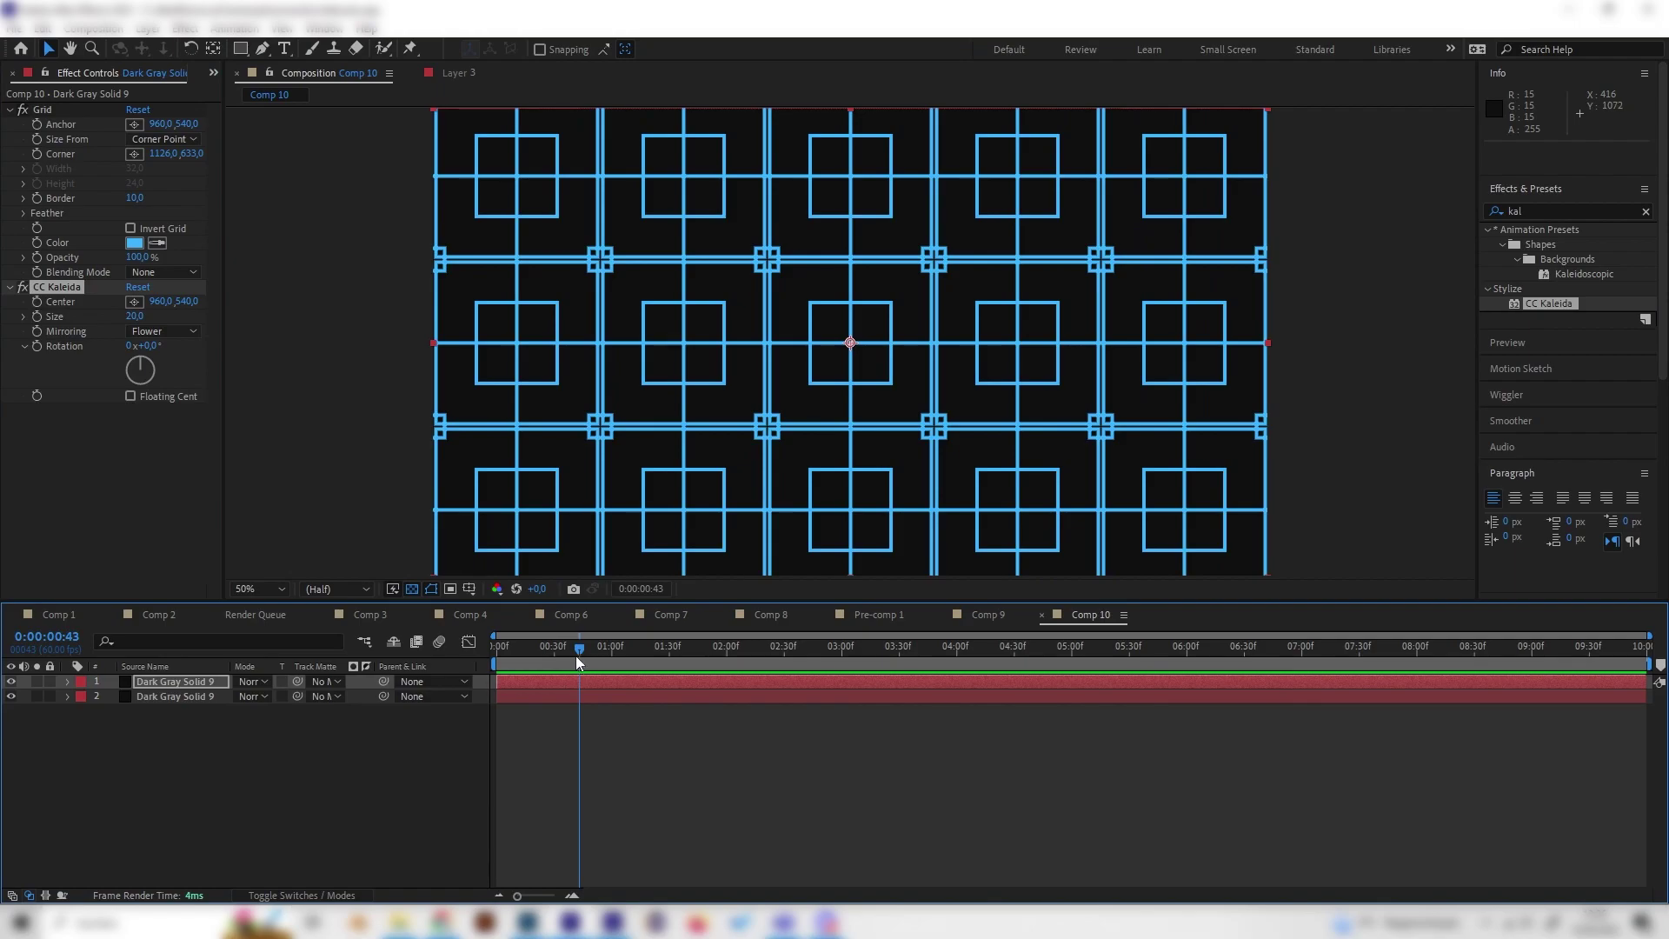
pyautogui.moveTo(148, 370); pyautogui.dragTo(494, 658)
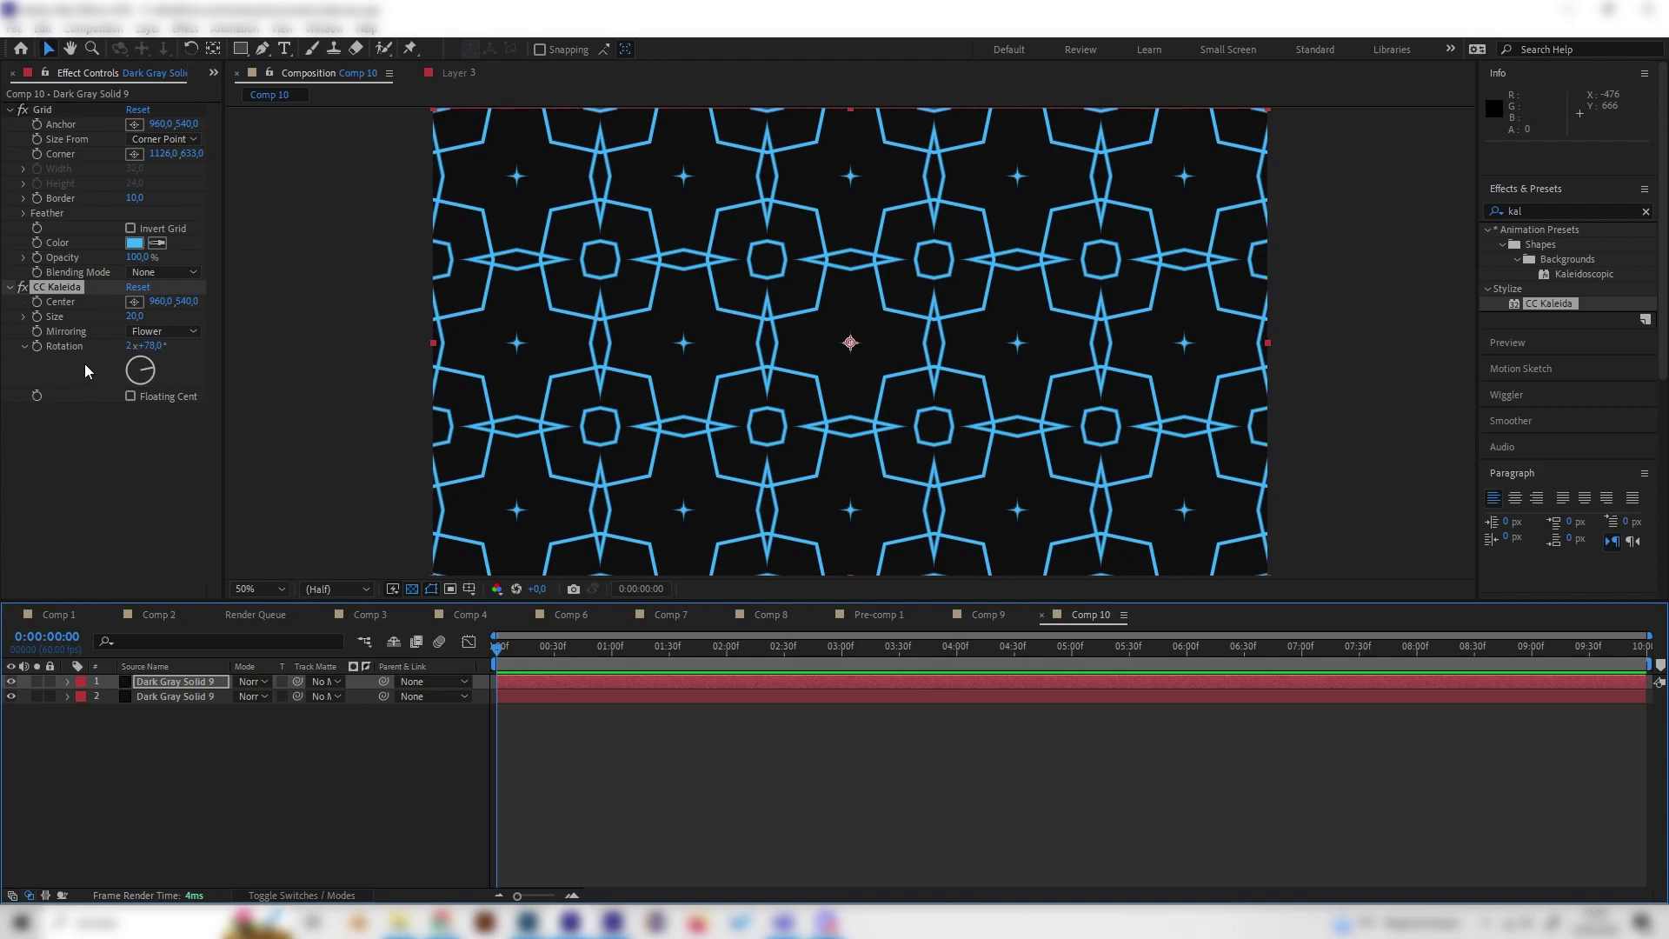
pyautogui.click(46, 350)
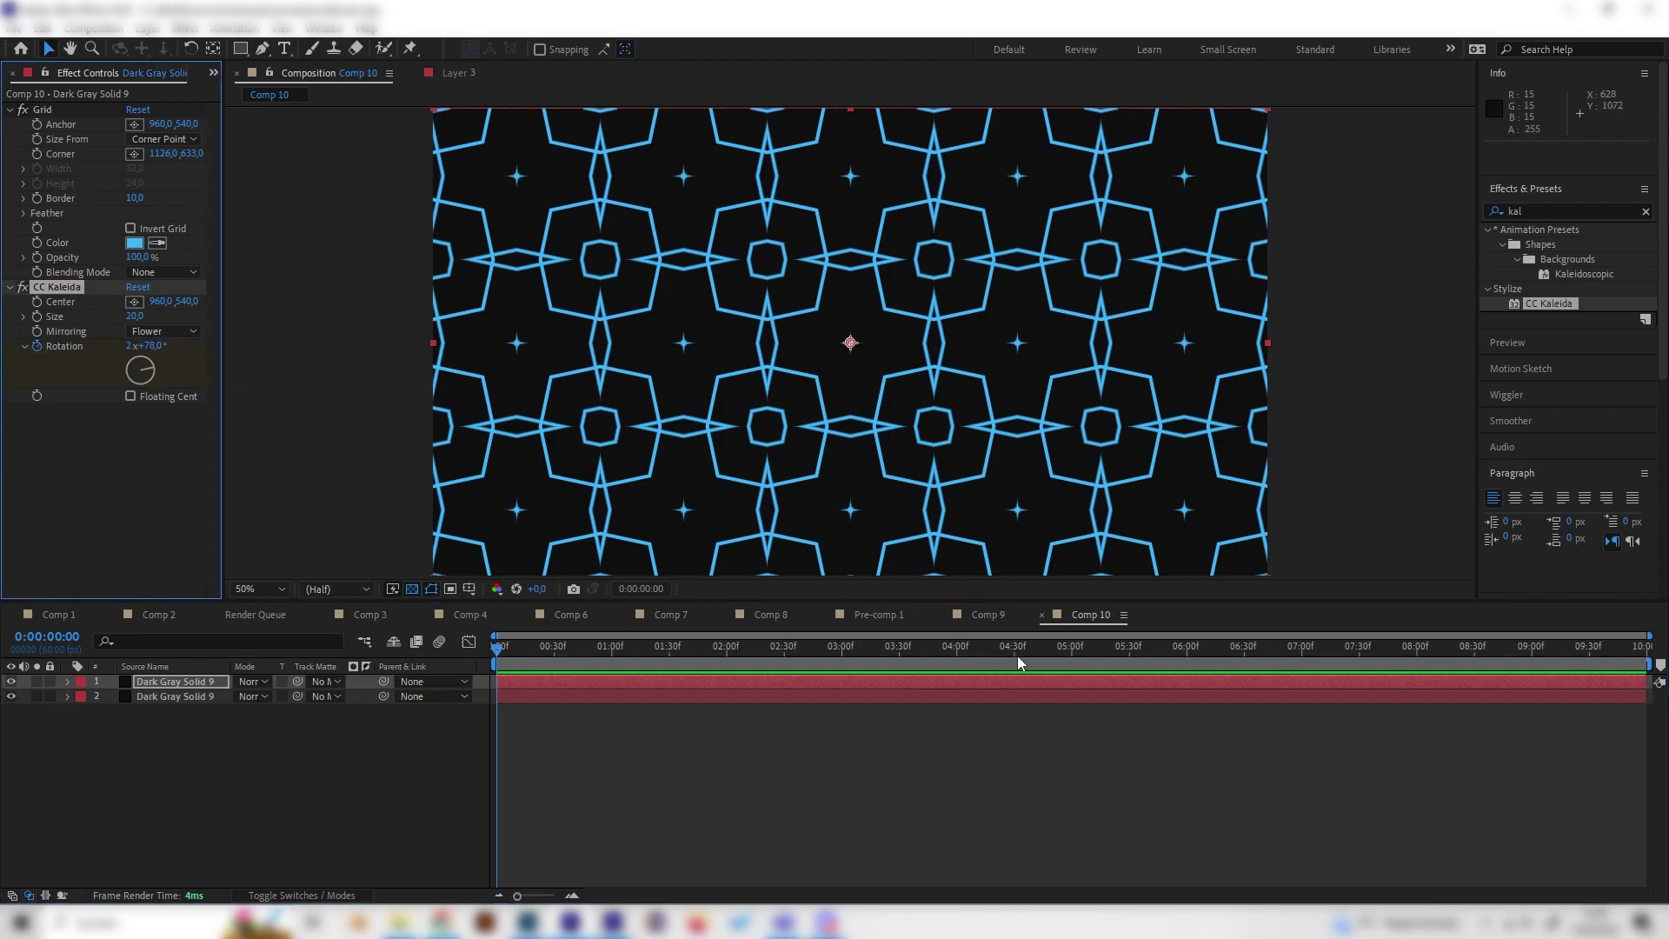
# Keyframe Rotation to 2x+275° at about 0:00:04:58 and reduce Size to 19.6
pyautogui.moveTo(1021, 663); pyautogui.dragTo(1069, 652)
pyautogui.moveTo(159, 381); pyautogui.dragTo(126, 369)
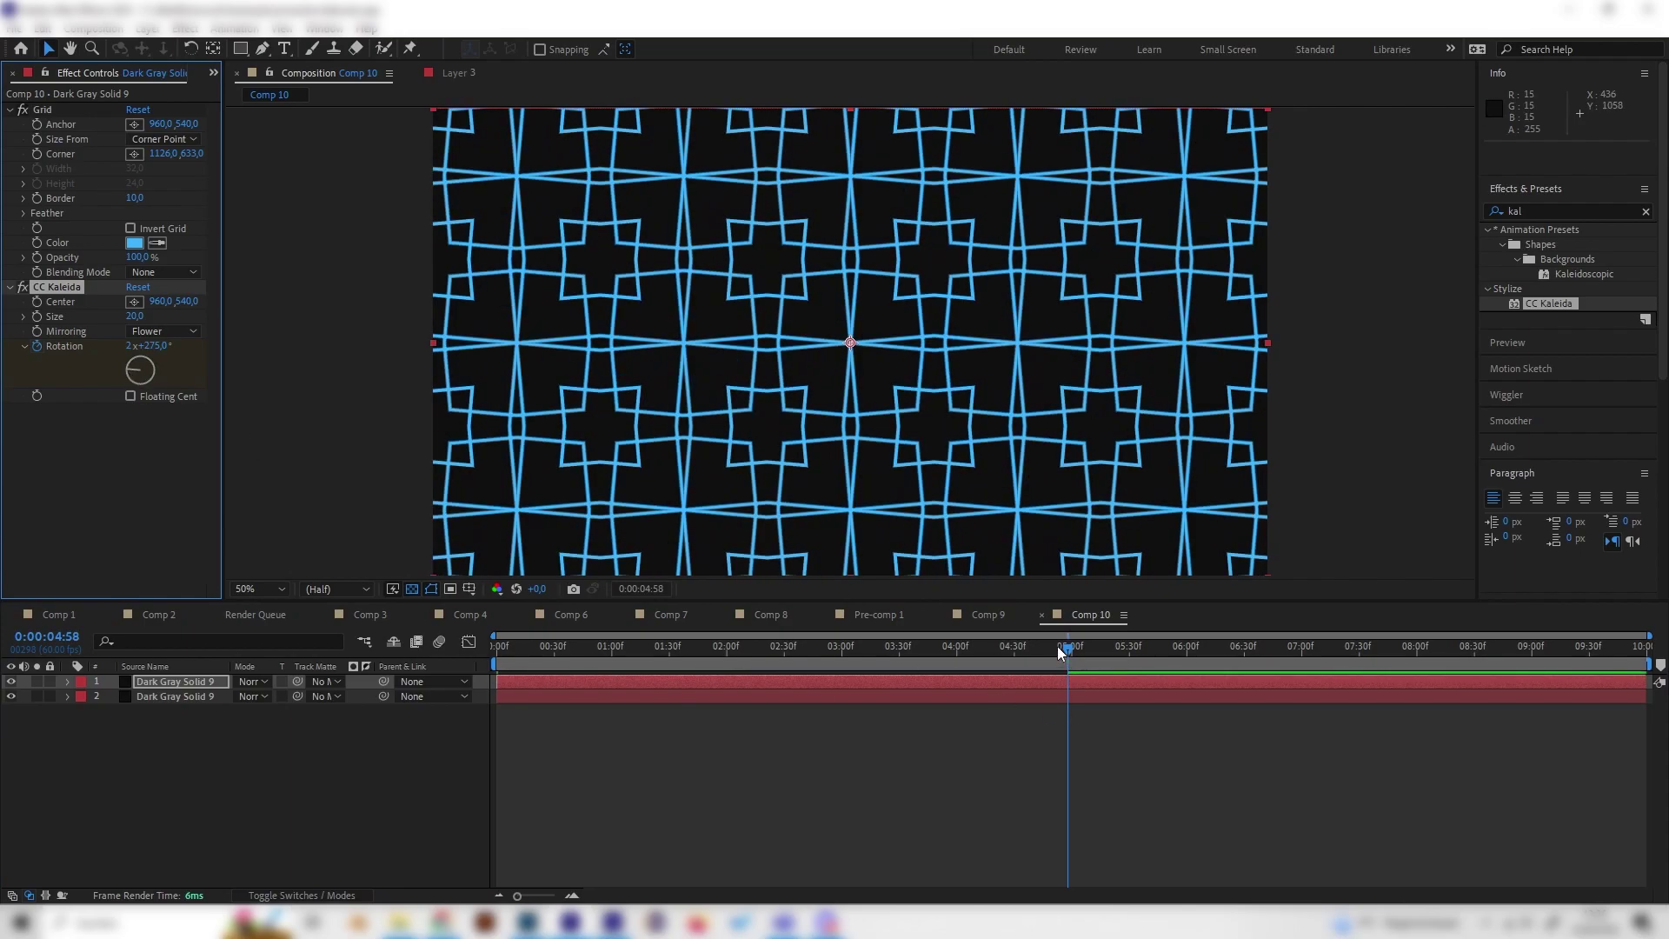
pyautogui.moveTo(1059, 648); pyautogui.dragTo(621, 645)
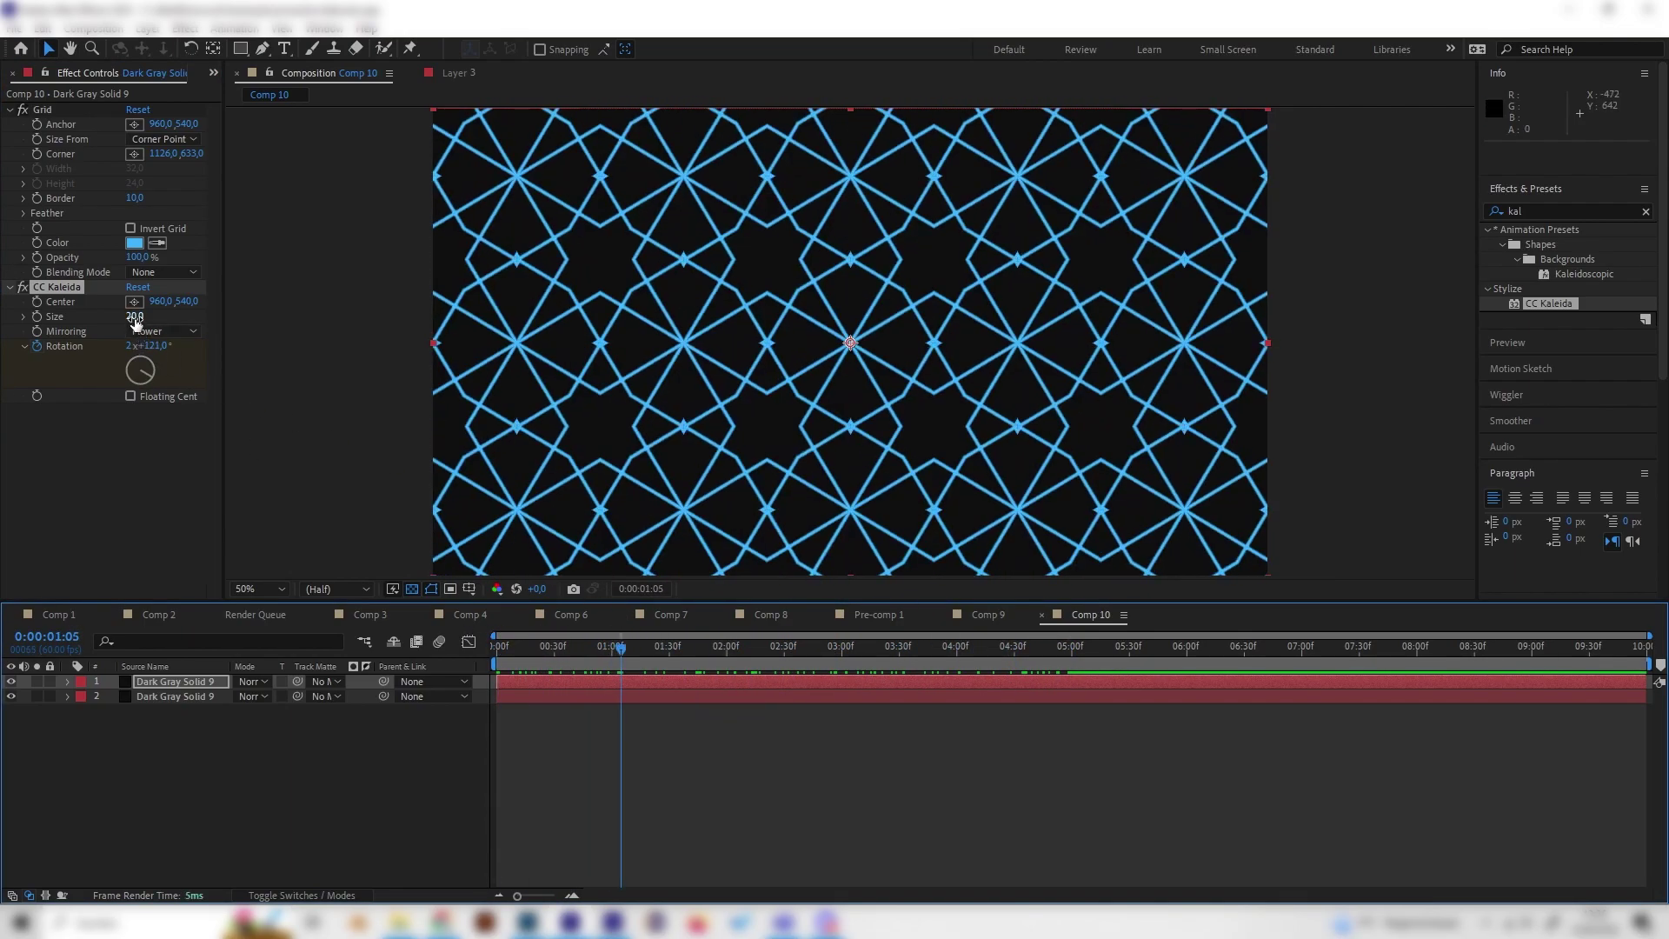
pyautogui.moveTo(135, 320); pyautogui.dragTo(160, 347)
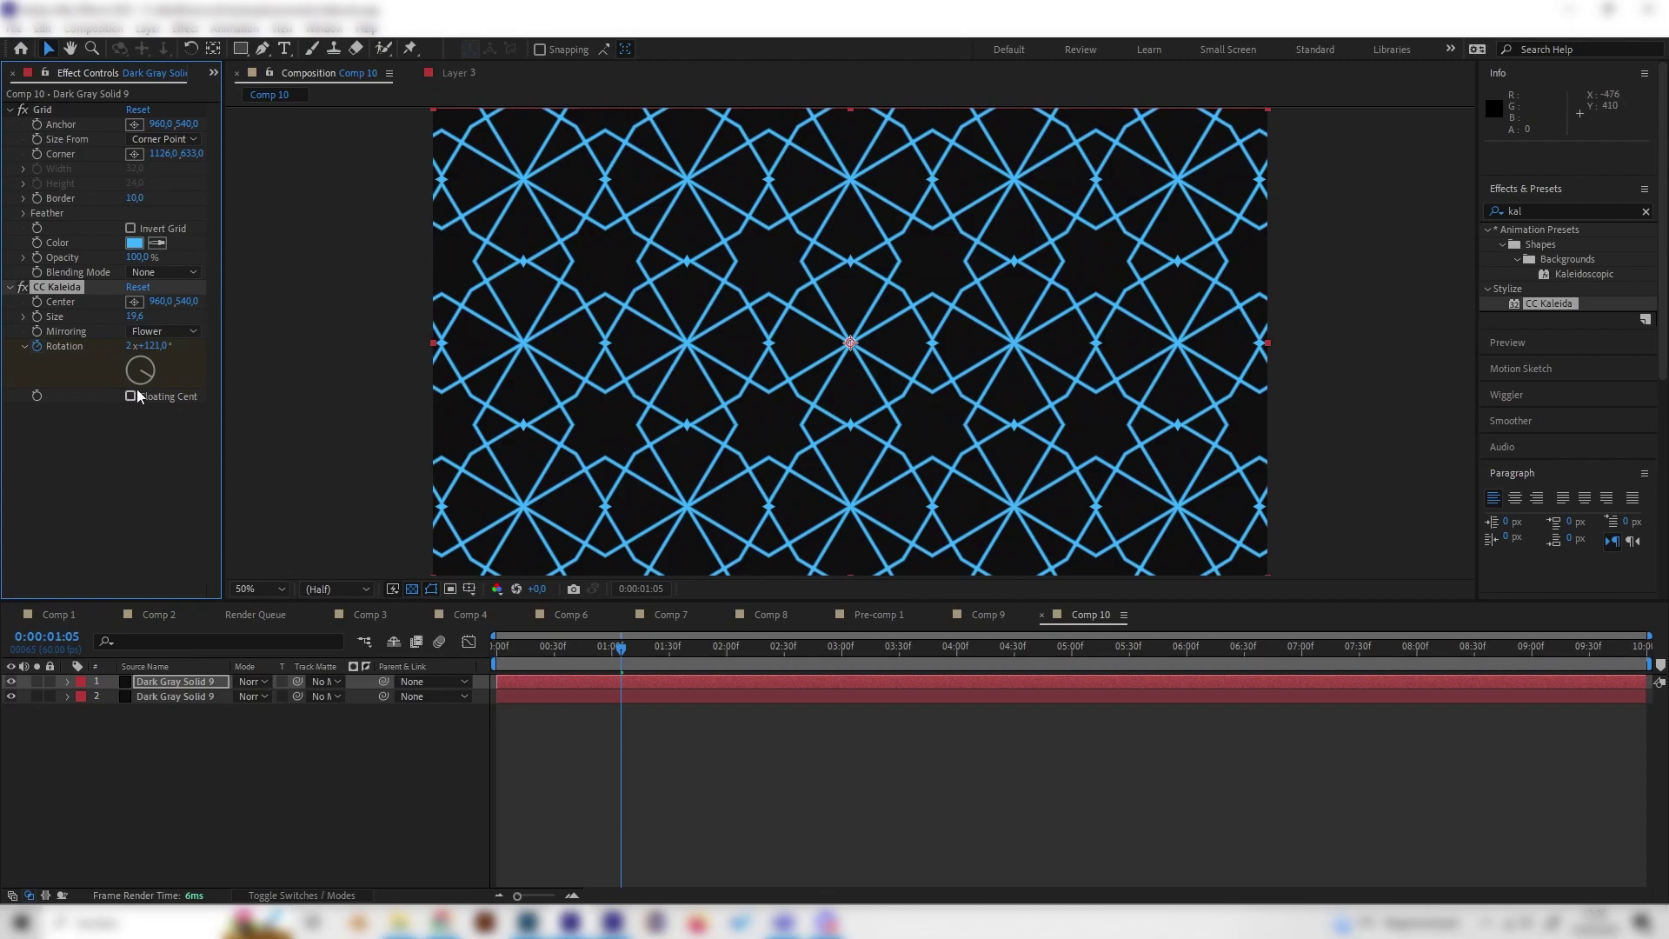
# Try Wheel, Flipper, Can Meas and Flip Flop mirroring, then set Mirroring to Starlish
pyautogui.click(157, 335)
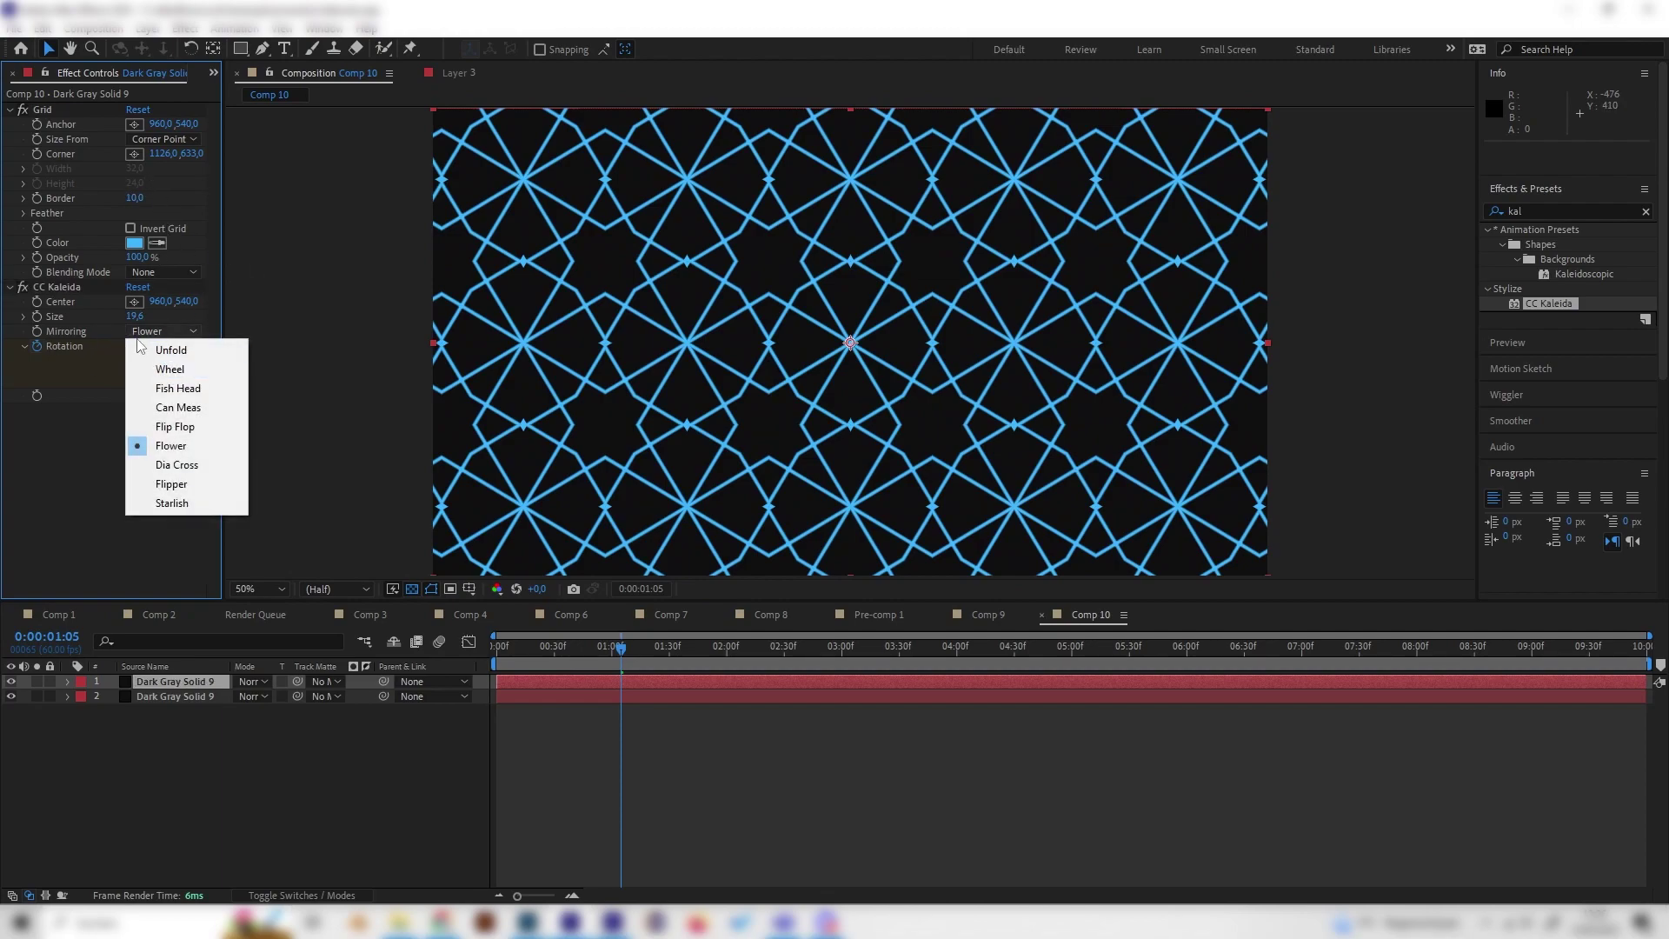
pyautogui.click(187, 375)
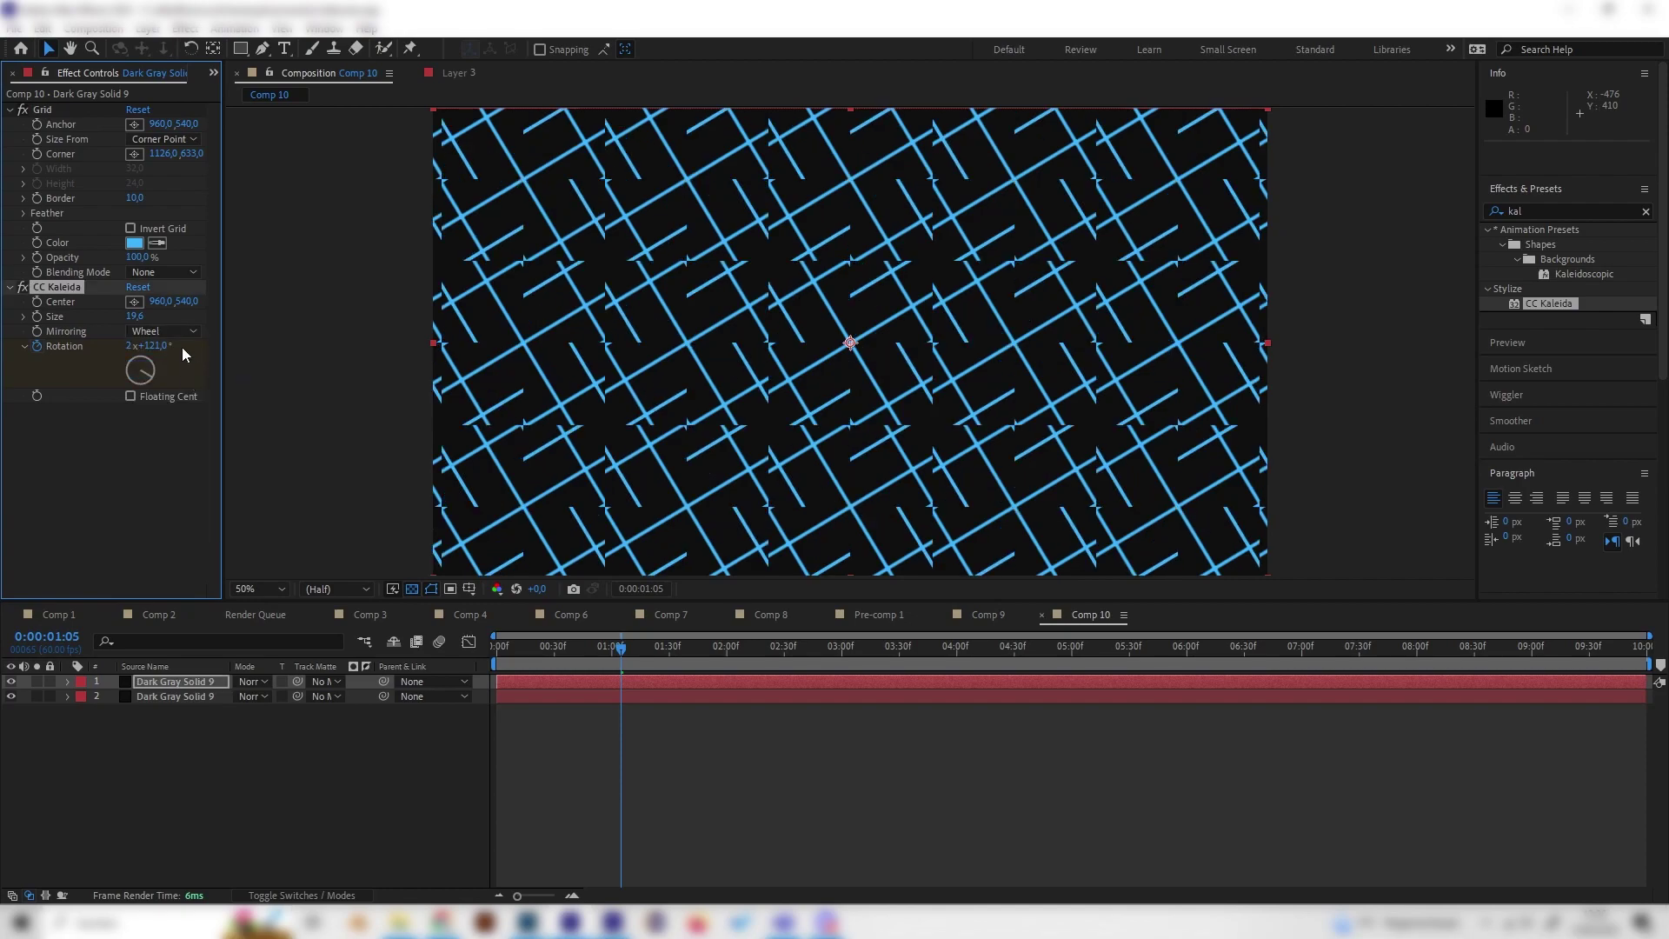
pyautogui.click(178, 334)
pyautogui.click(184, 482)
pyautogui.click(165, 331)
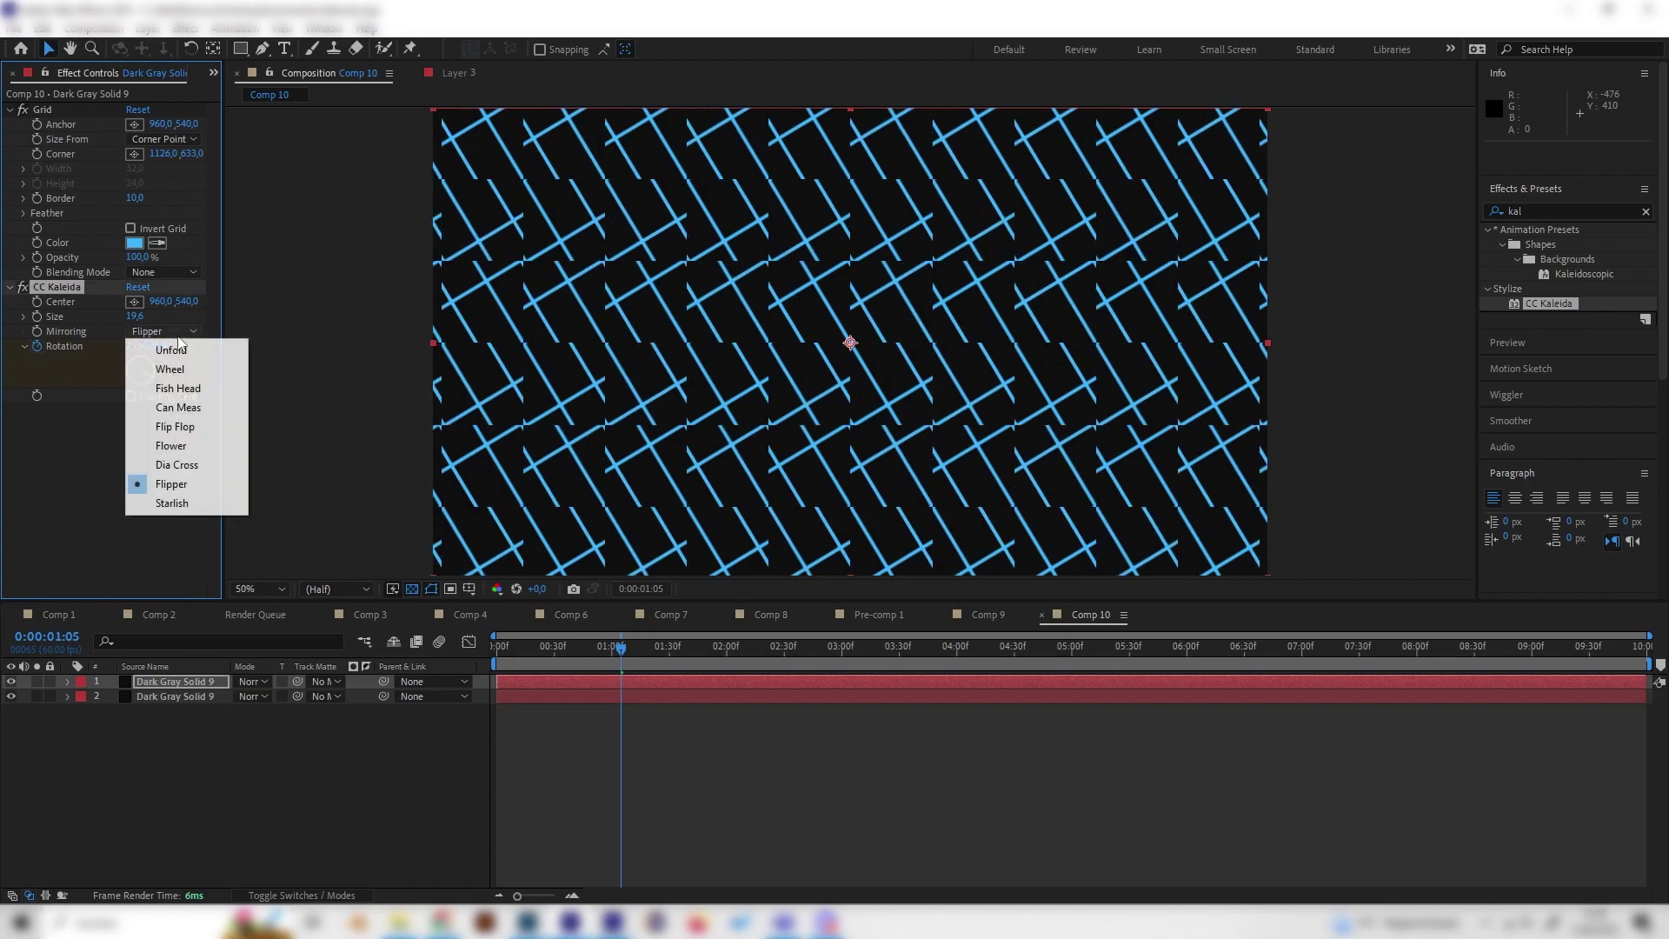
pyautogui.click(202, 408)
pyautogui.click(164, 328)
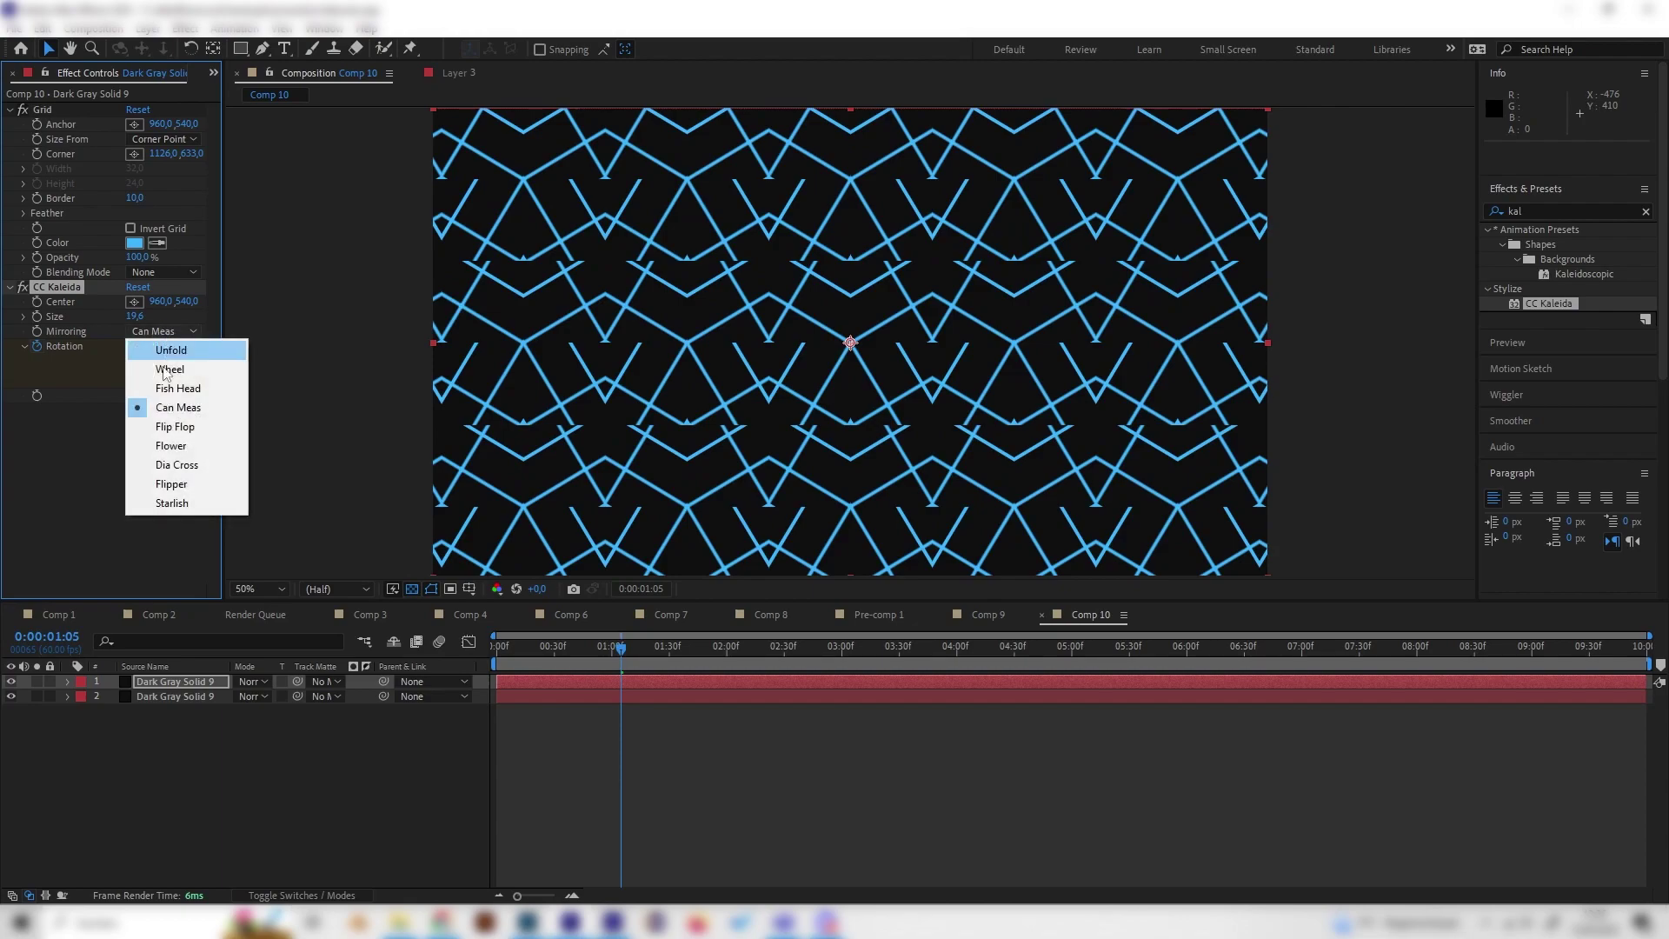
pyautogui.click(176, 427)
pyautogui.click(175, 337)
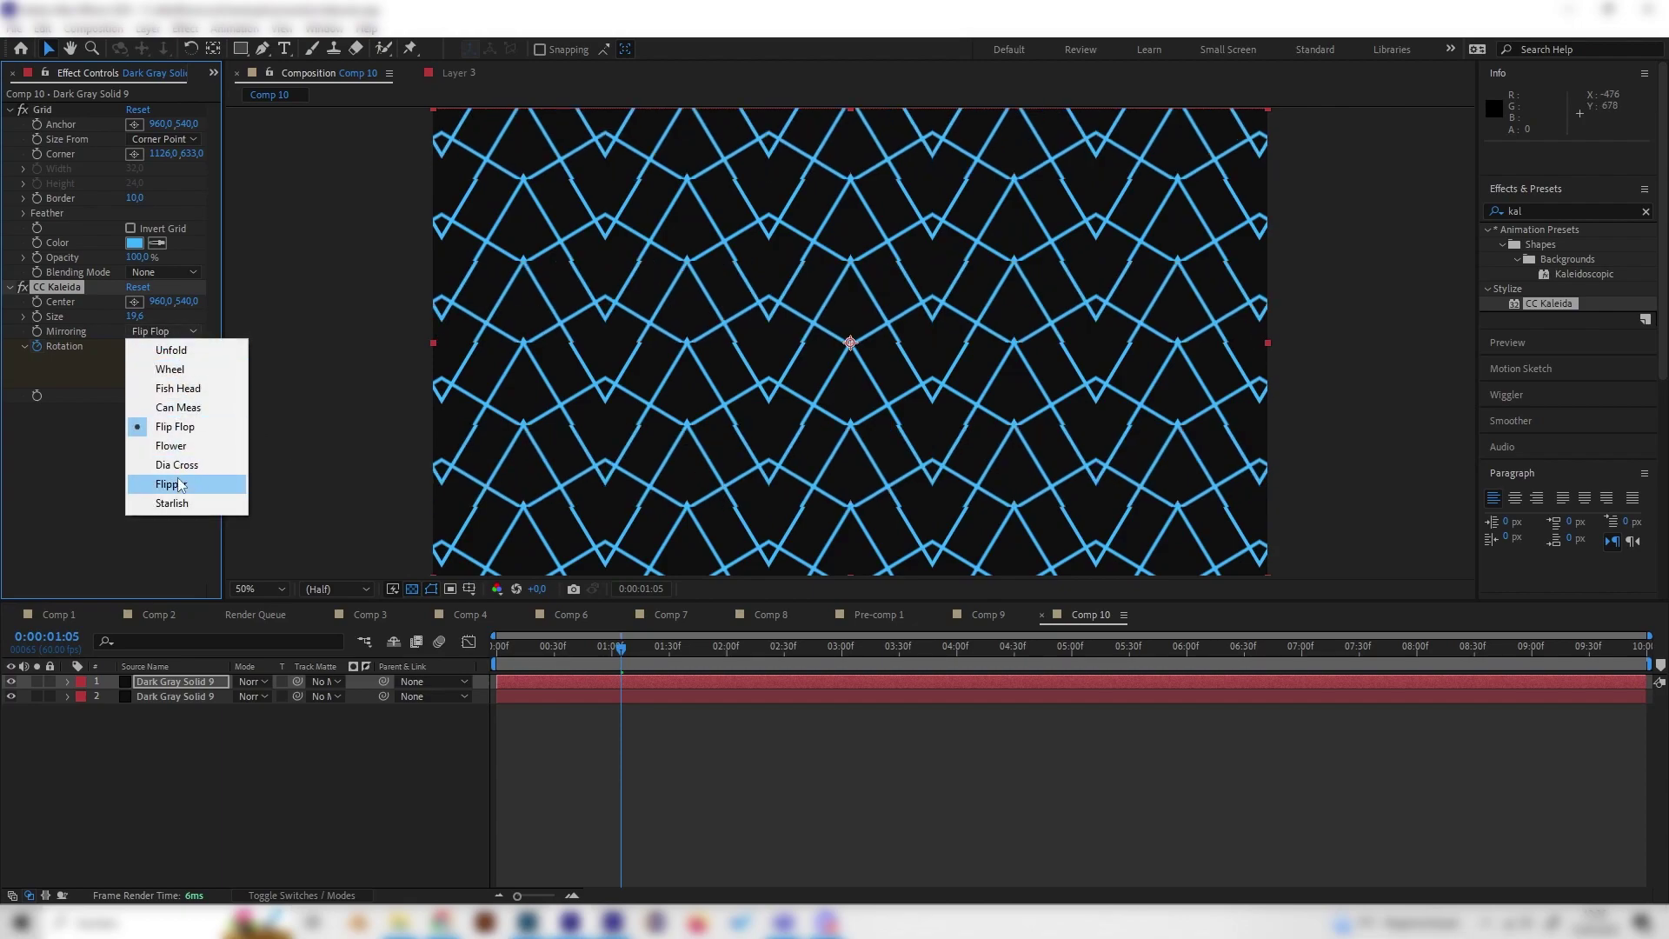
pyautogui.click(175, 500)
# Preview the rotating Starlish kaleidoscope animation from near the beginning
pyautogui.moveTo(633, 647); pyautogui.dragTo(712, 660)
pyautogui.press('space')
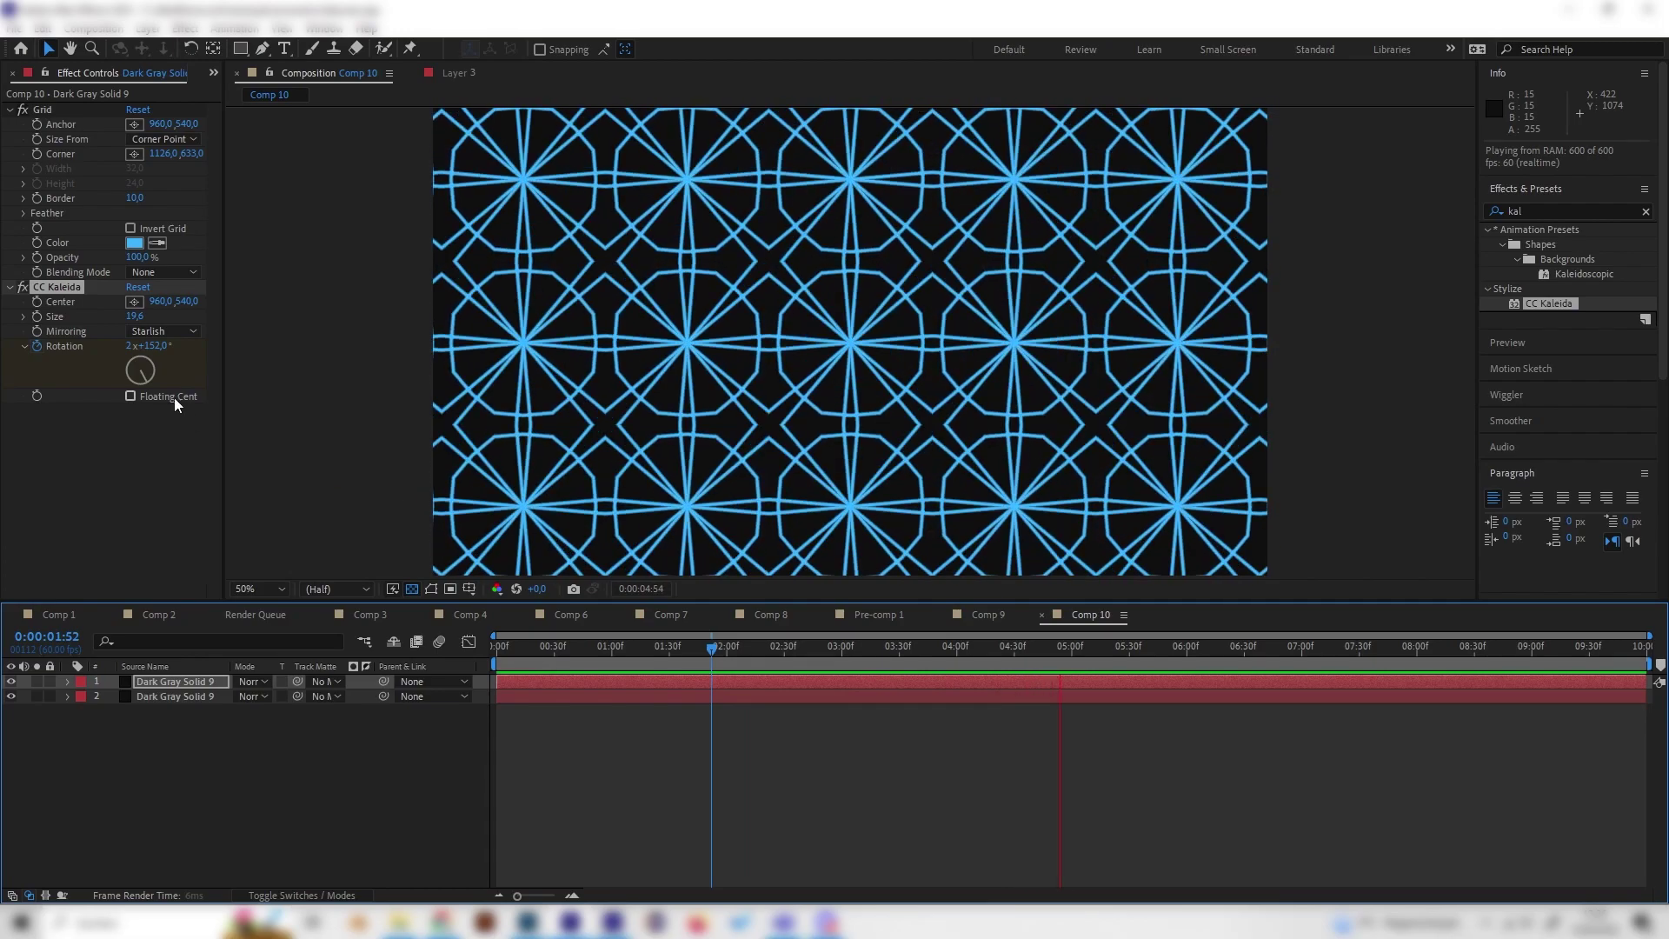
pyautogui.click(510, 648)
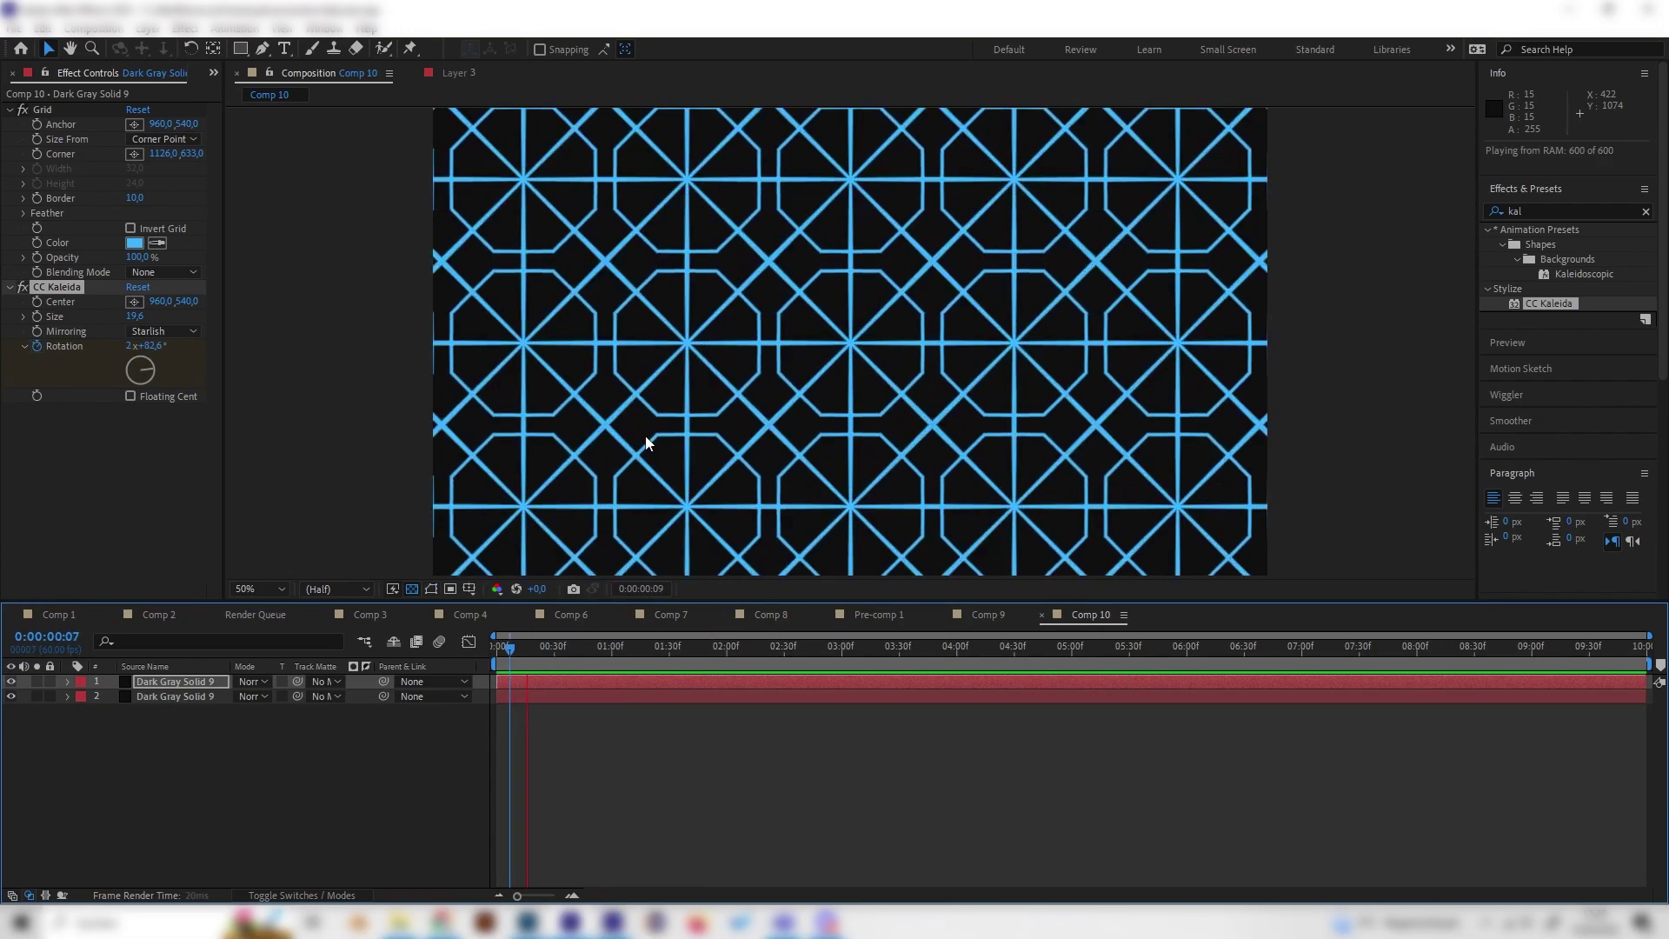